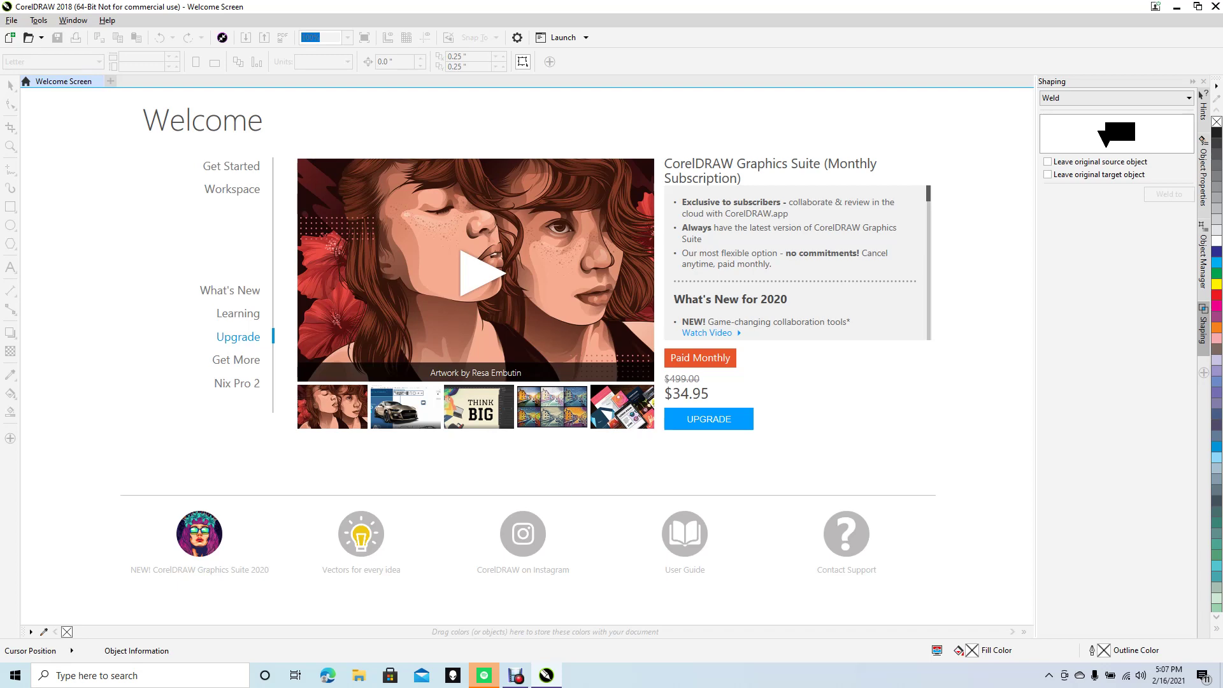
# Step: Create a new 2,560 by 1,440 px CMYK document at 100 dpi and switch its page to portrait orientation
pyautogui.click(12, 20)
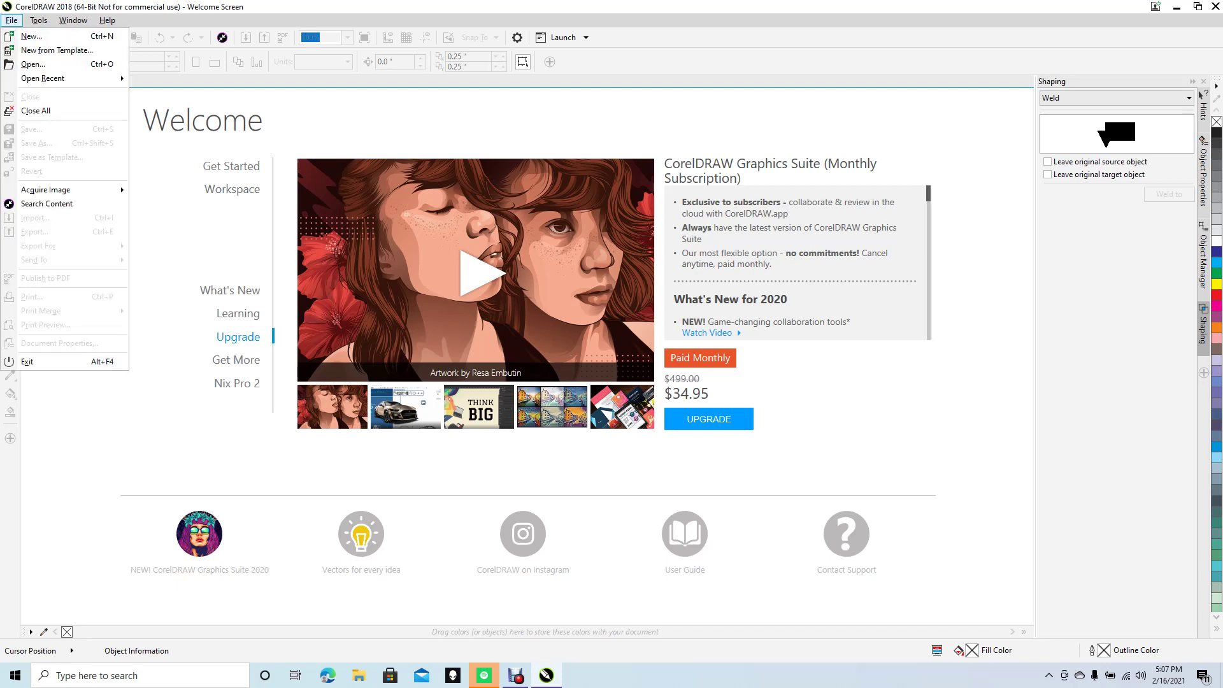
pyautogui.click(31, 36)
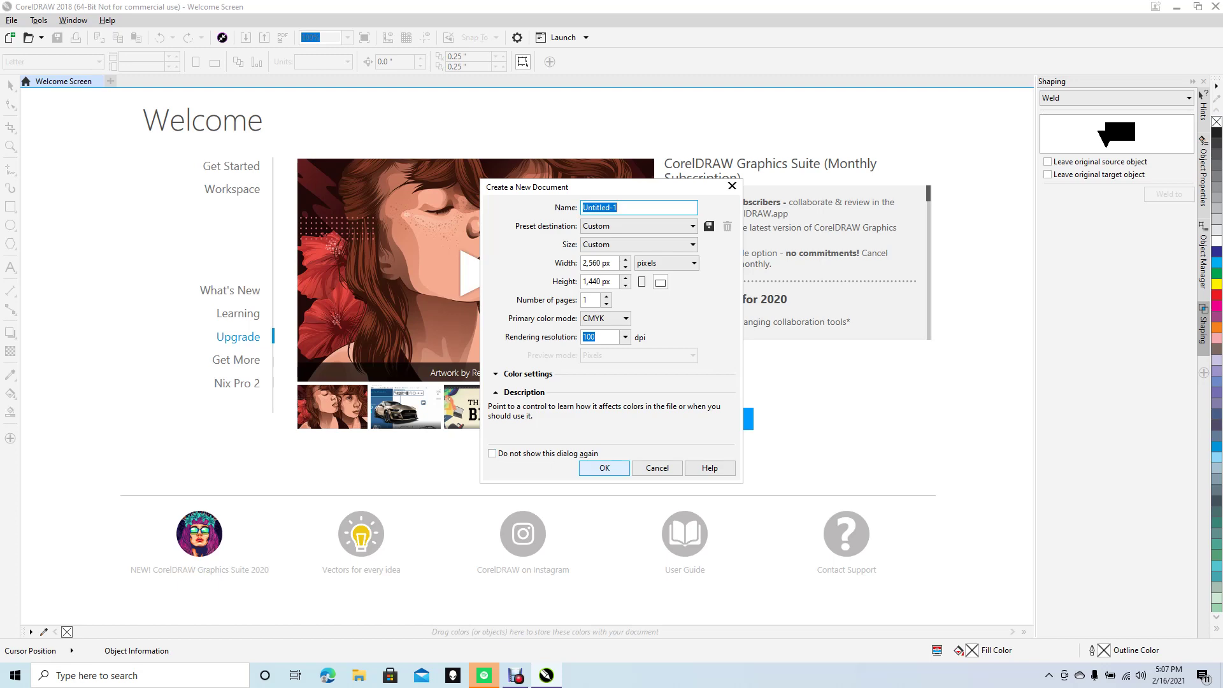
pyautogui.click(604, 467)
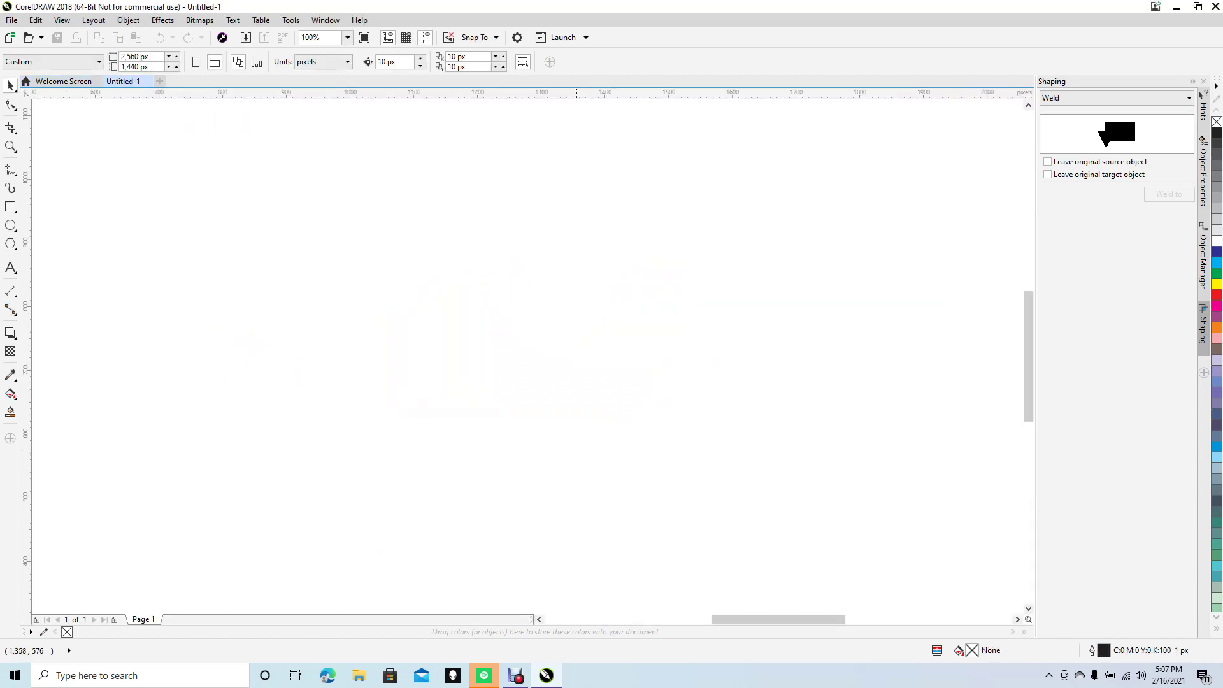
pyautogui.scroll(-2, 559, 456)
pyautogui.scroll(-1, 560, 456)
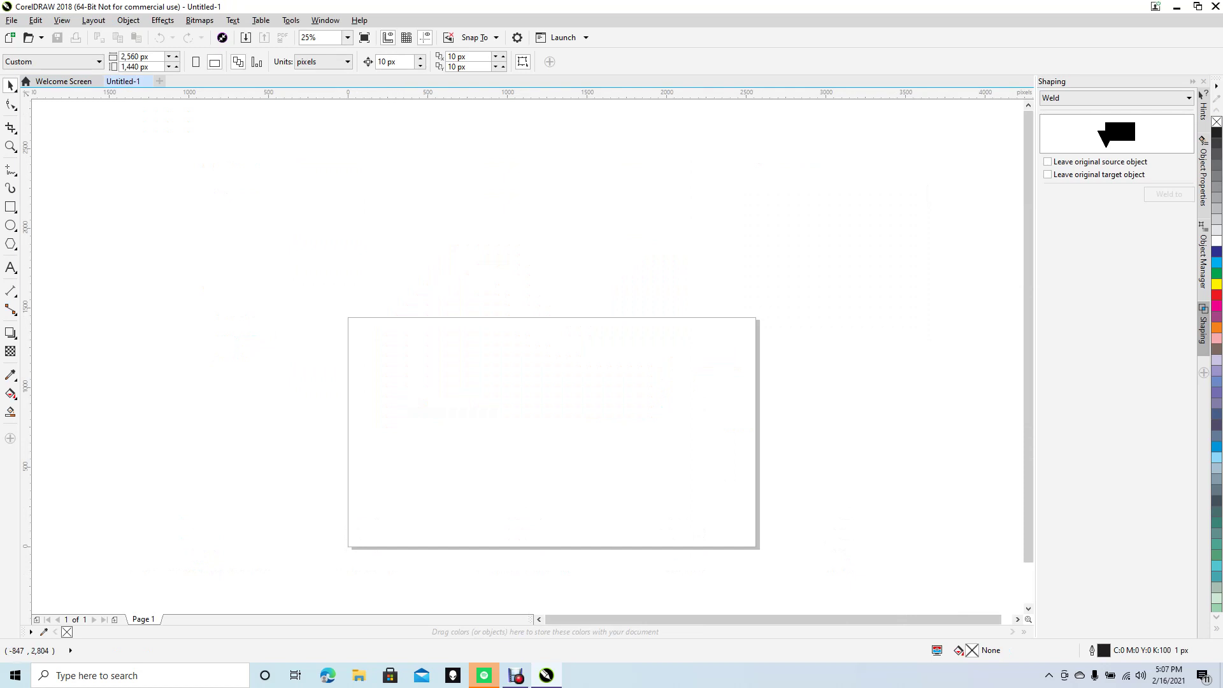
pyautogui.click(195, 62)
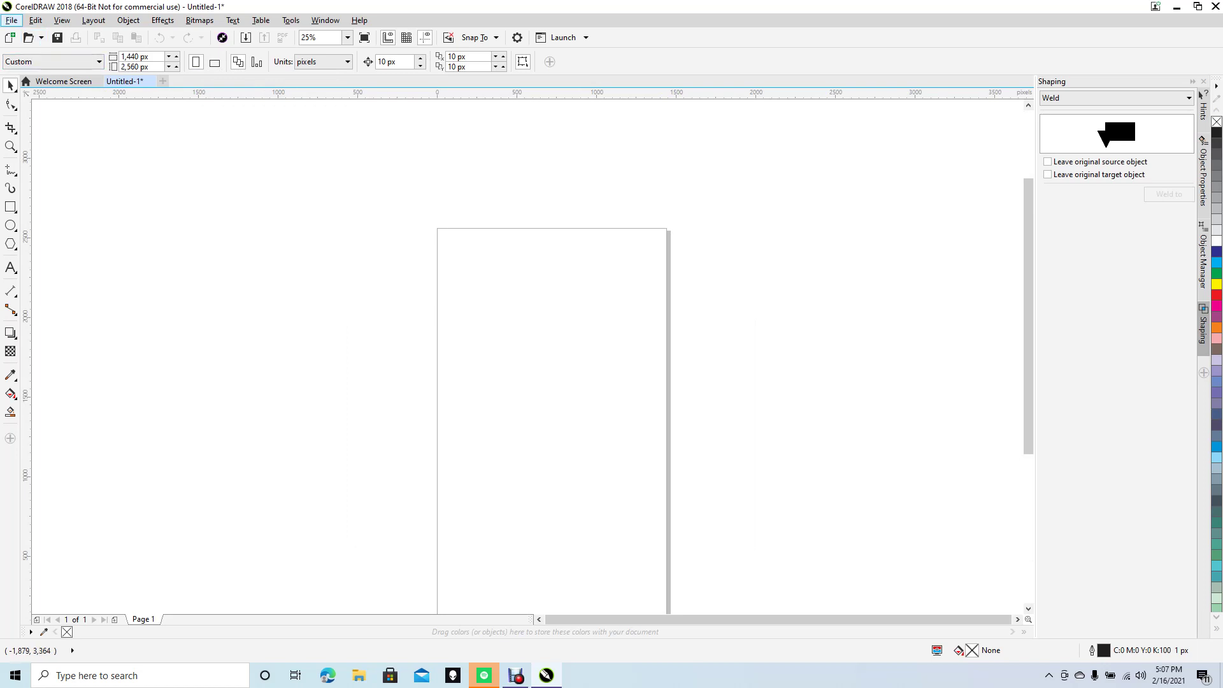
# Step: Import the DV1O02 PNG image from the Desktop and place it on the page
pyautogui.click(12, 20)
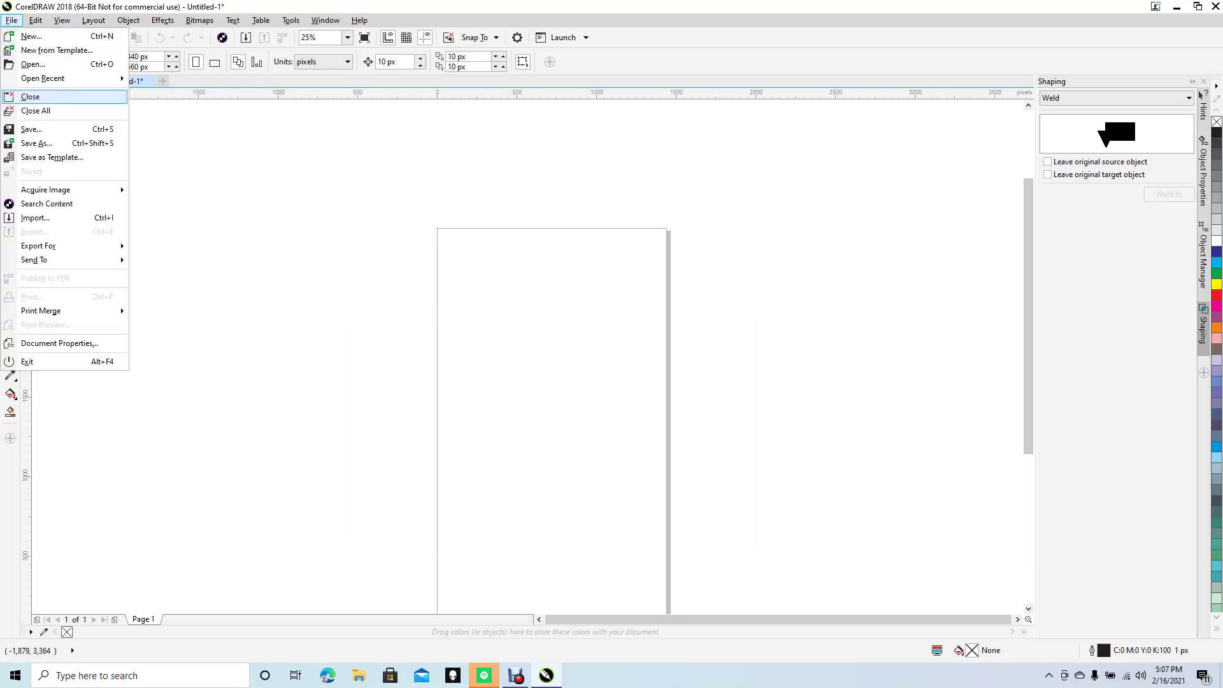
pyautogui.click(35, 217)
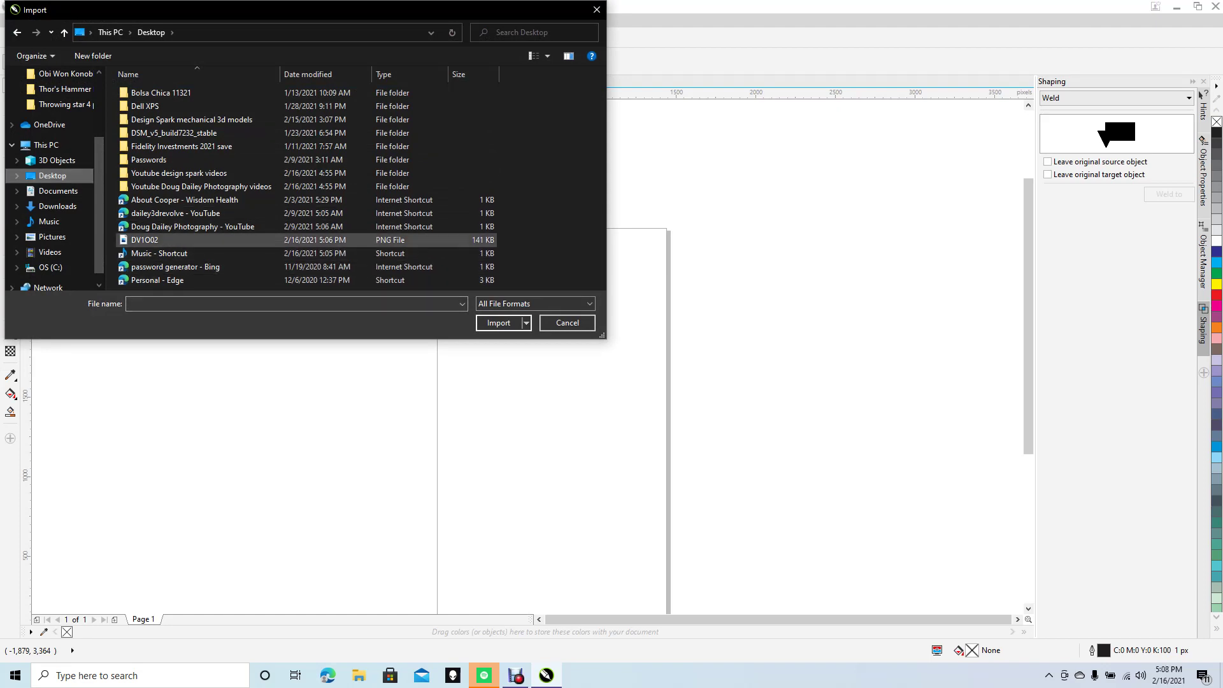
pyautogui.click(144, 239)
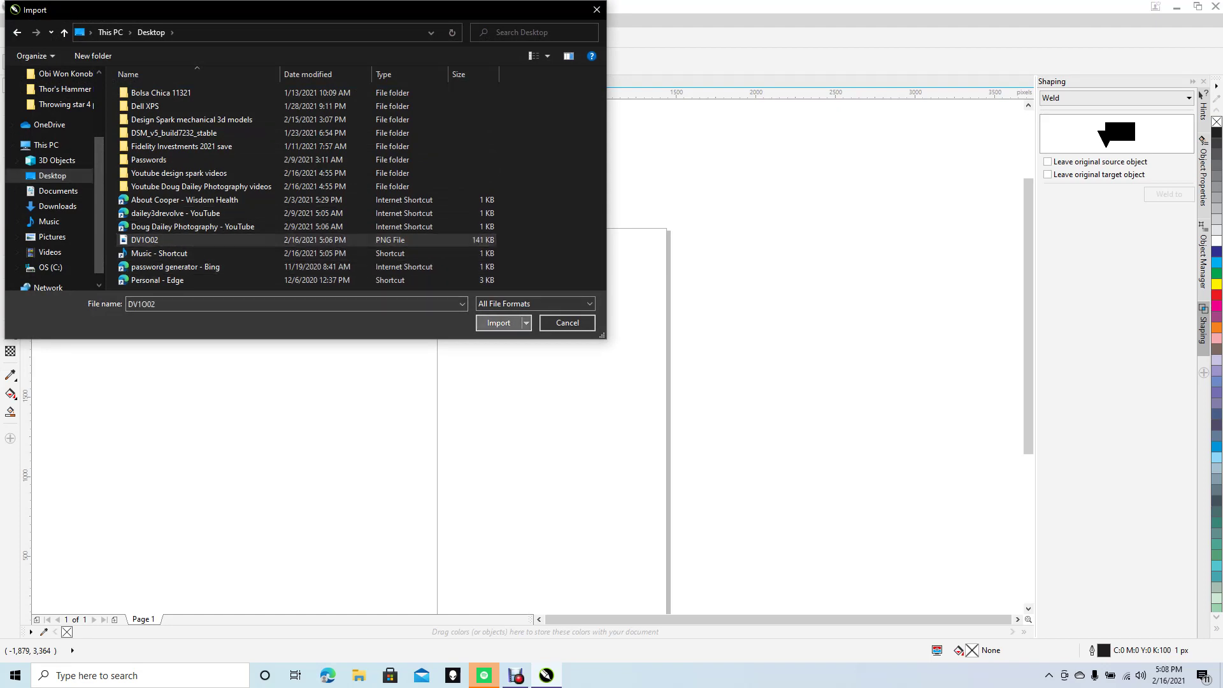
pyautogui.doubleClick(144, 239)
pyautogui.click(478, 325)
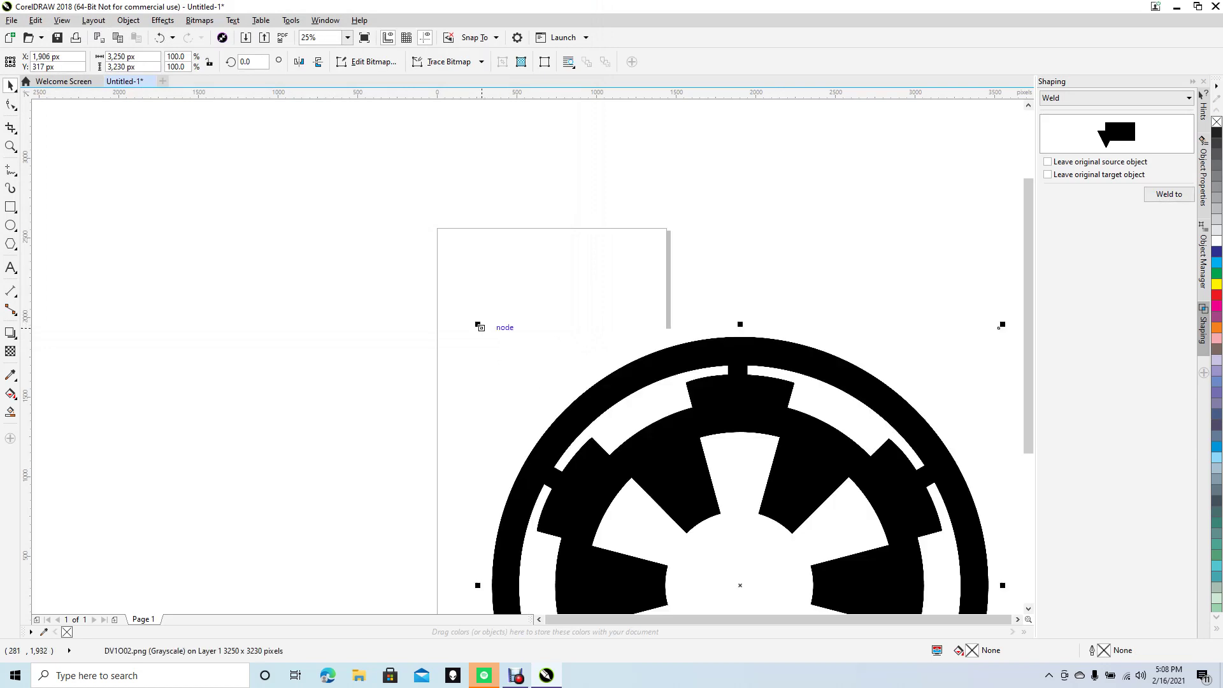
# Step: Move the imported emblem over the page and scale it proportionally to about 1,552 by 1,543 px
pyautogui.moveTo(479, 327); pyautogui.dragTo(248, 164)
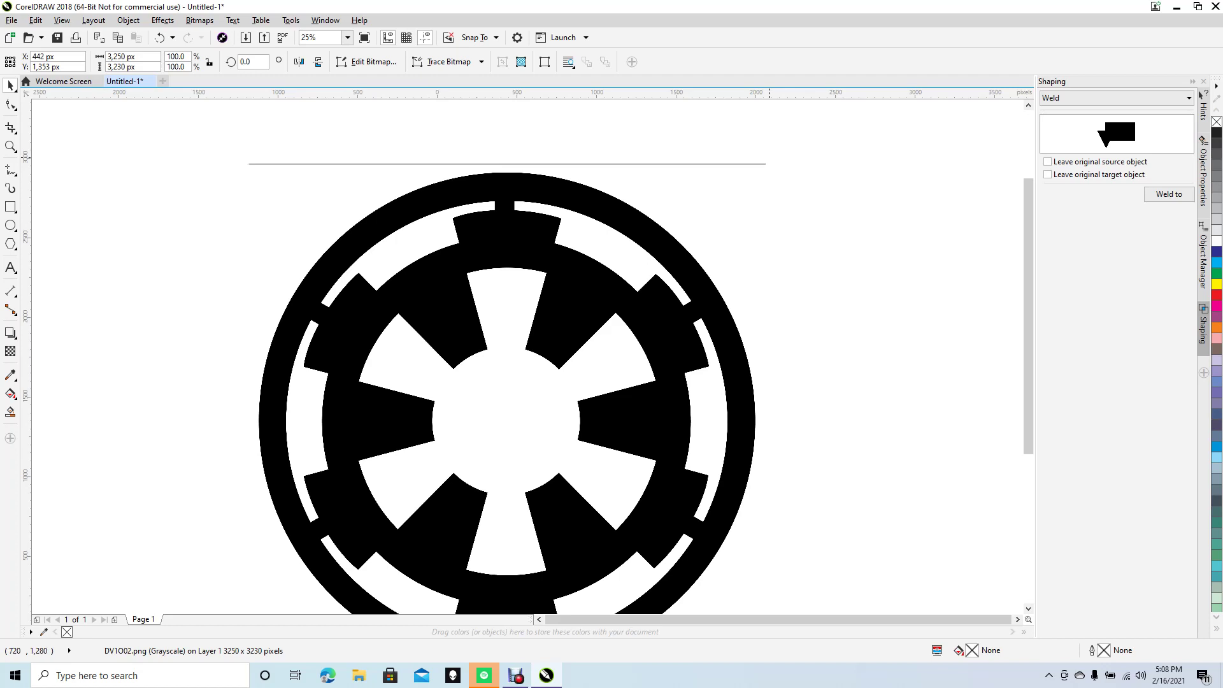
pyautogui.moveTo(770, 164); pyautogui.dragTo(633, 294)
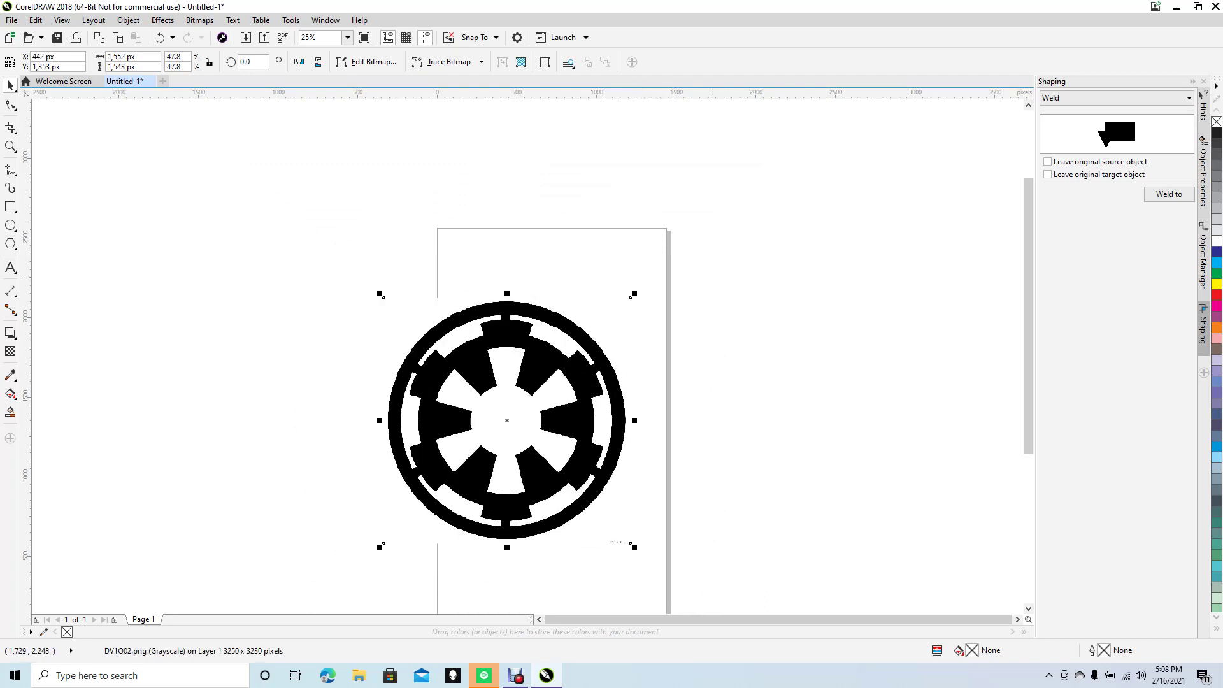
pyautogui.click(712, 277)
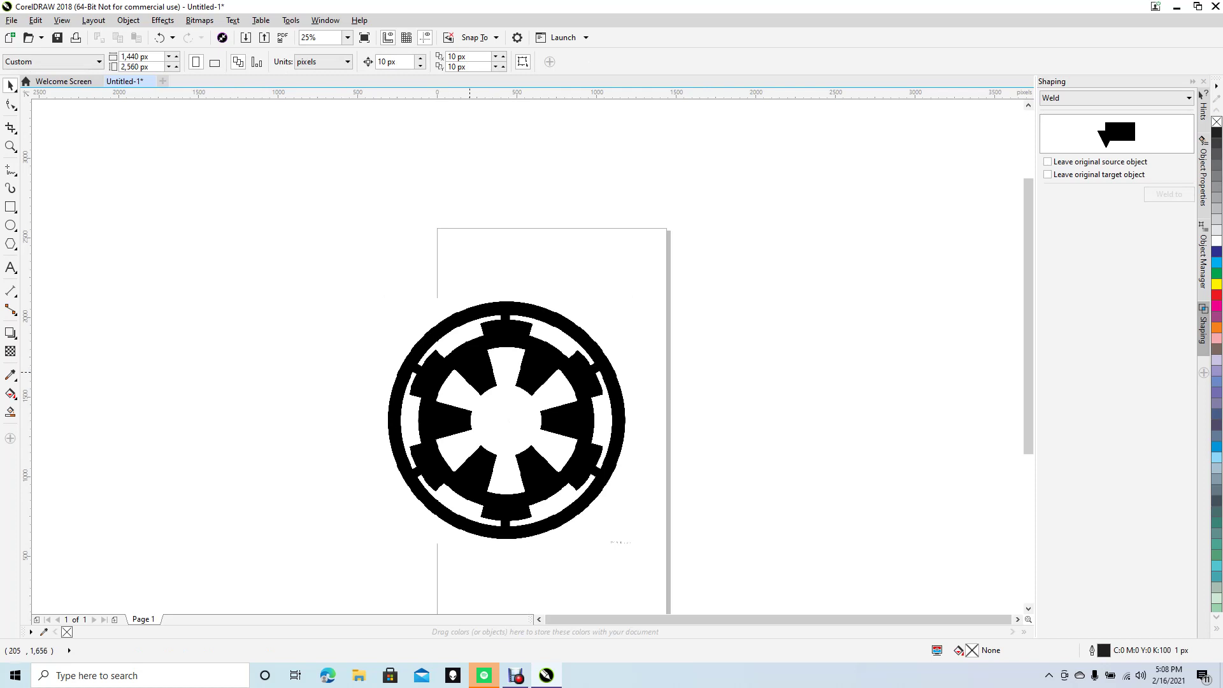
pyautogui.click(469, 372)
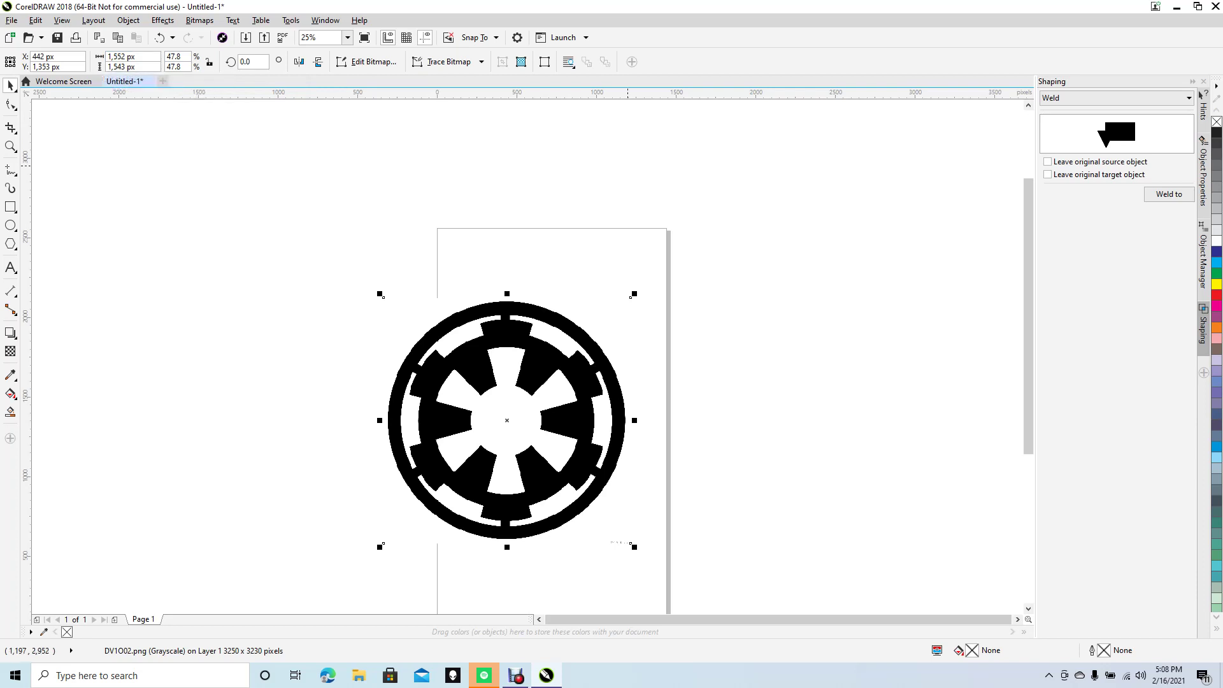
pyautogui.click(680, 157)
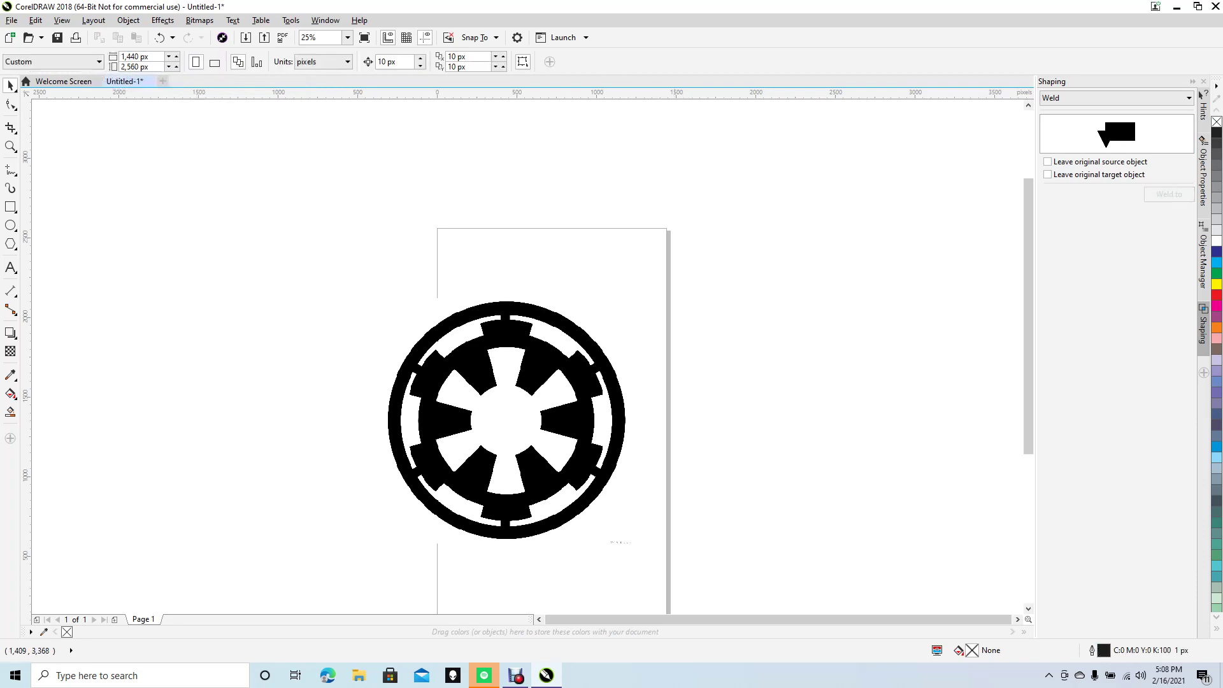
# Step: Set the ruler units of the document to millimeters
pyautogui.rightClick(665, 93)
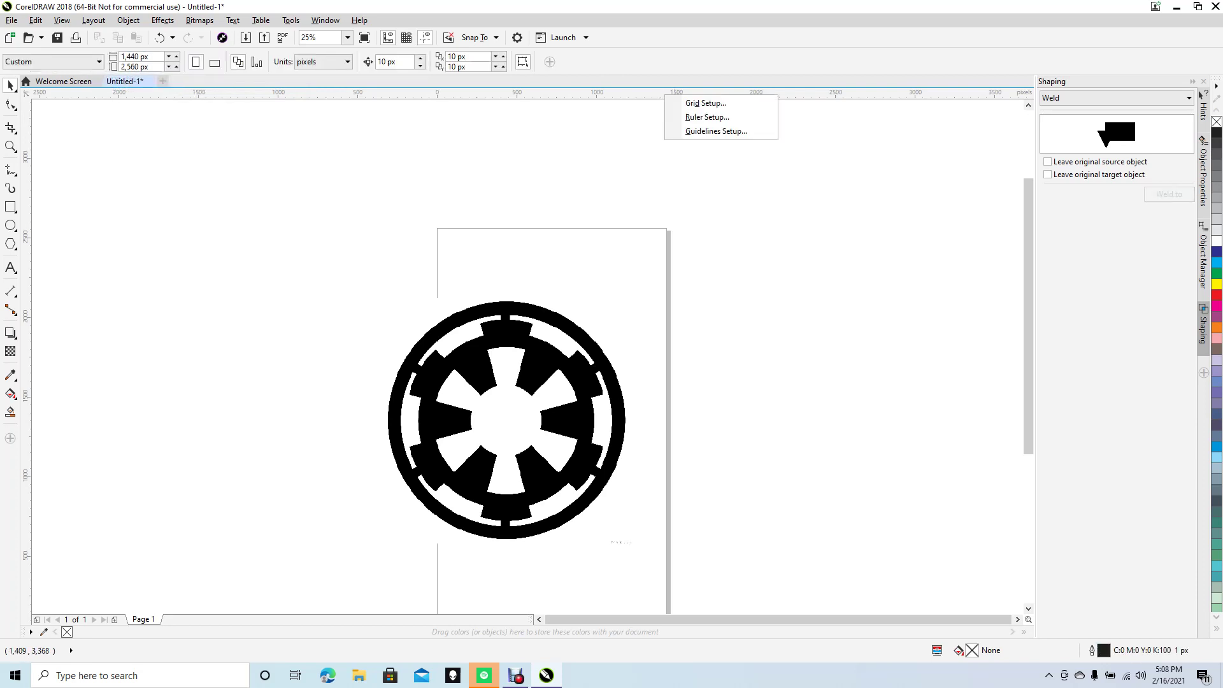
pyautogui.click(707, 117)
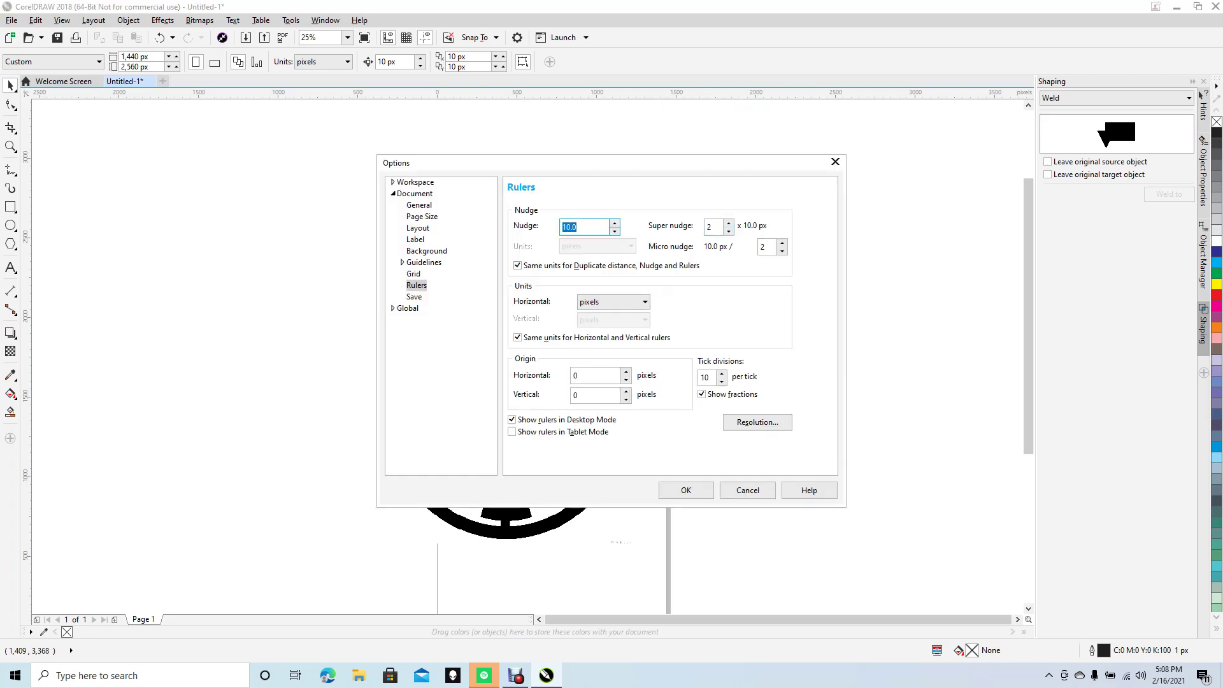
pyautogui.click(613, 301)
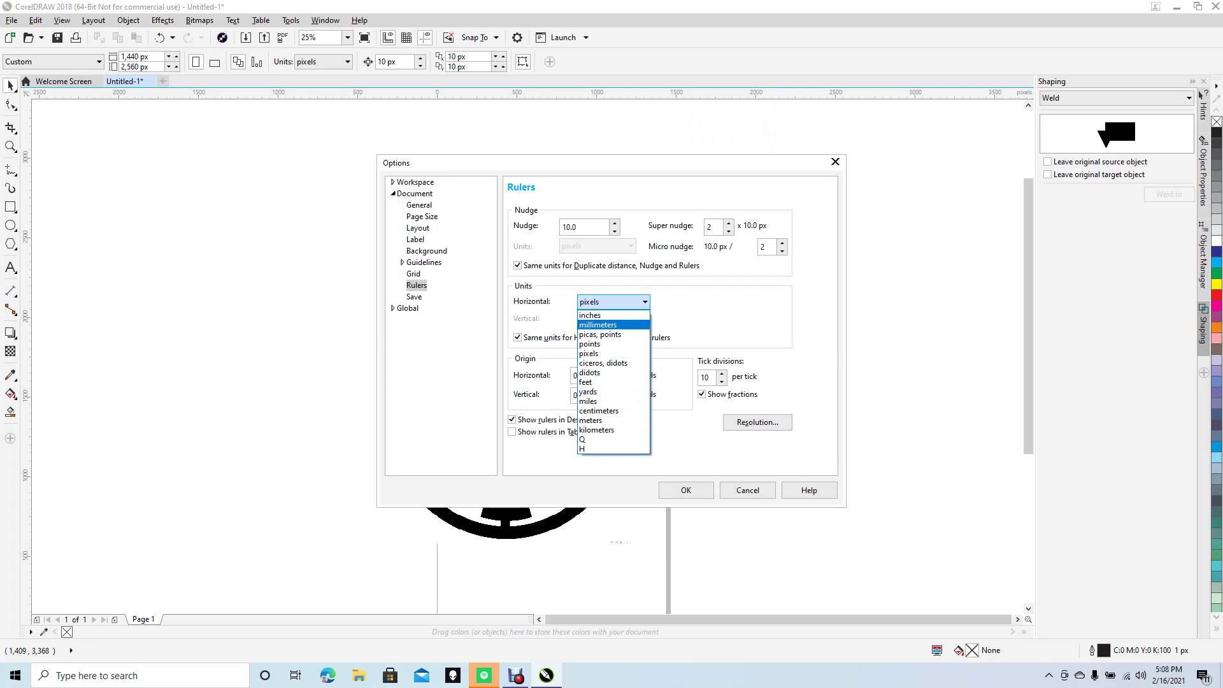
pyautogui.click(606, 325)
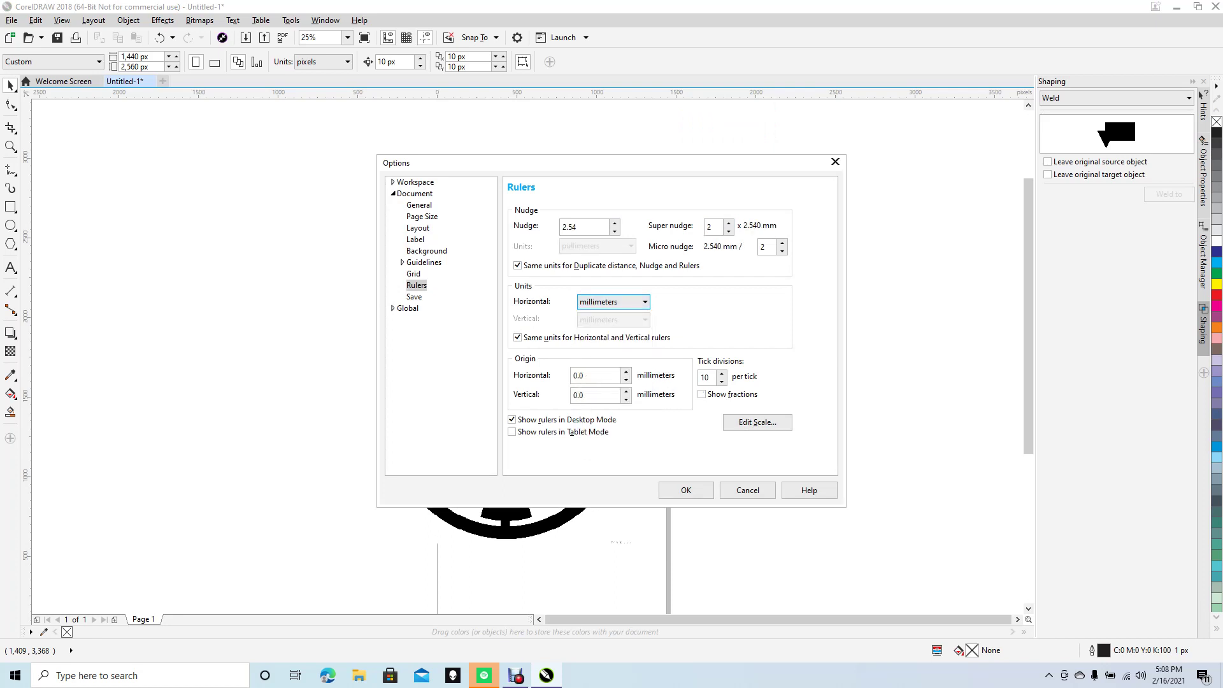
pyautogui.click(686, 490)
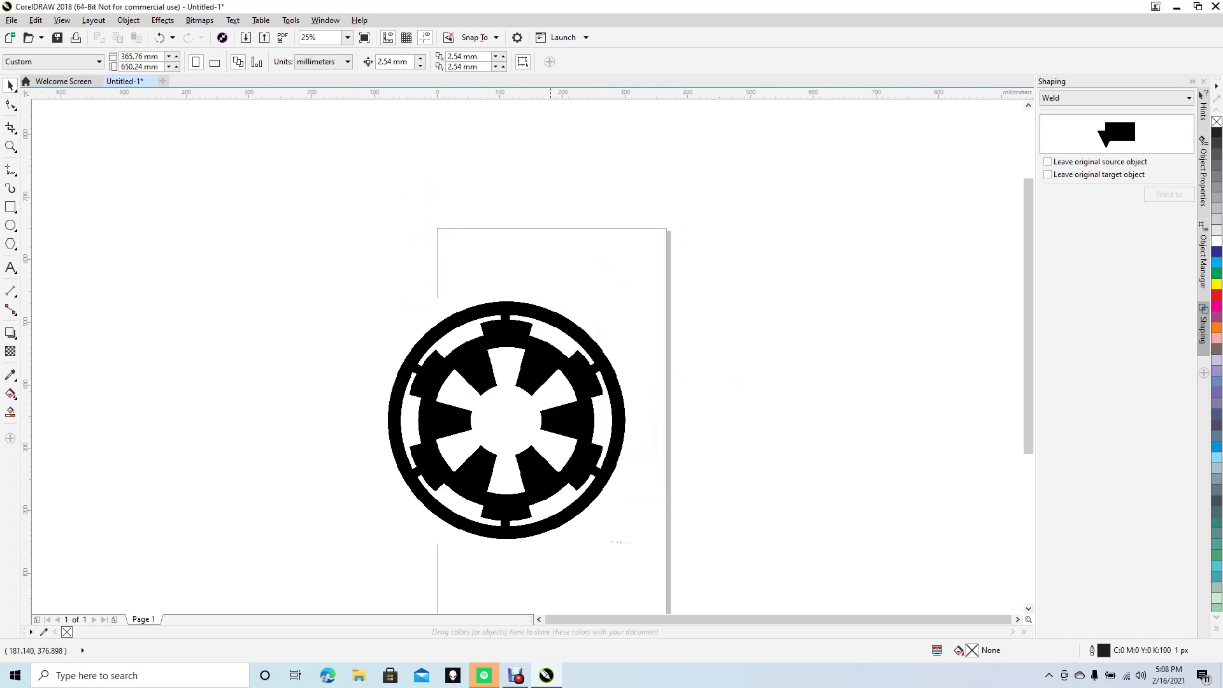
# Step: Resize the emblem image to 100 mm wide and 100 mm high and center it on the page
pyautogui.click(537, 371)
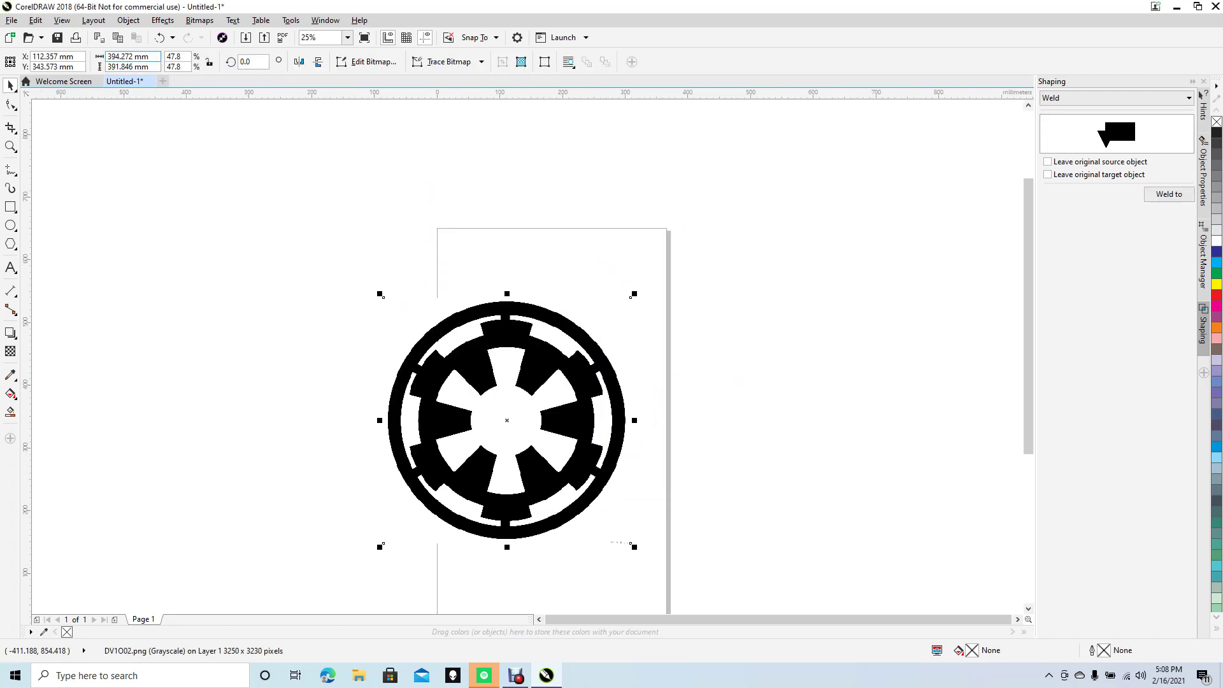
pyautogui.click(128, 57)
pyautogui.write('100')
pyautogui.press('Tab')
pyautogui.write('10')
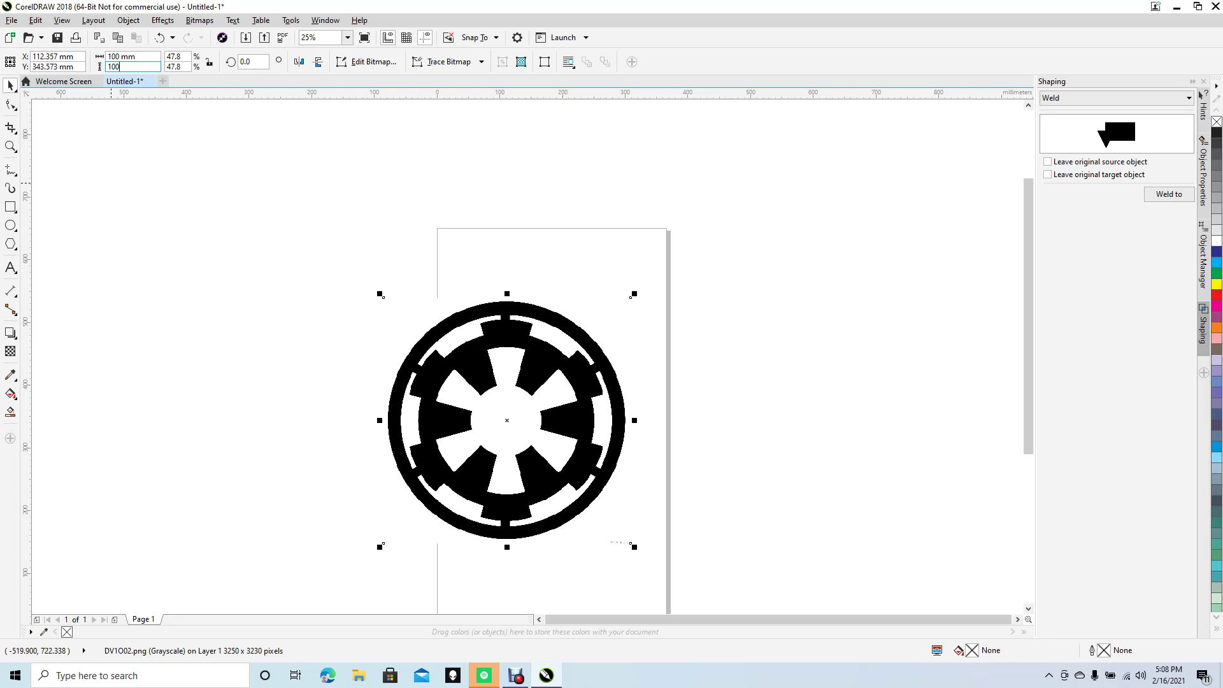
pyautogui.write('0')
pyautogui.press('Return')
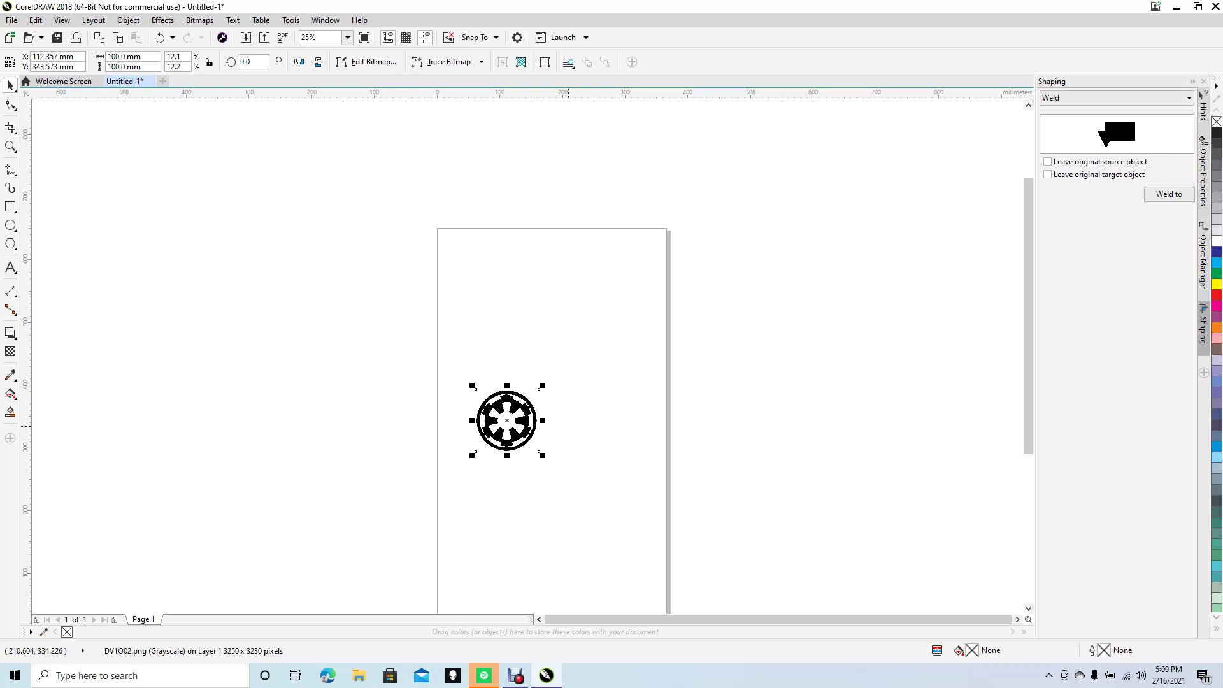
pyautogui.press('p')
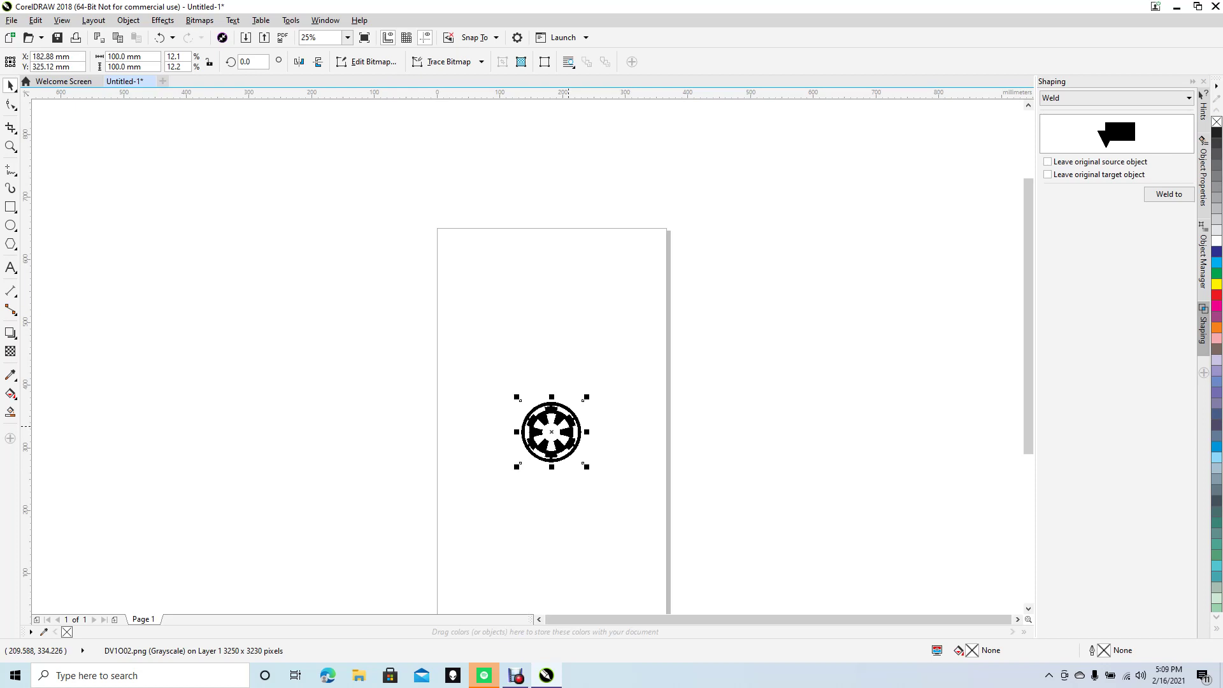
pyautogui.click(712, 424)
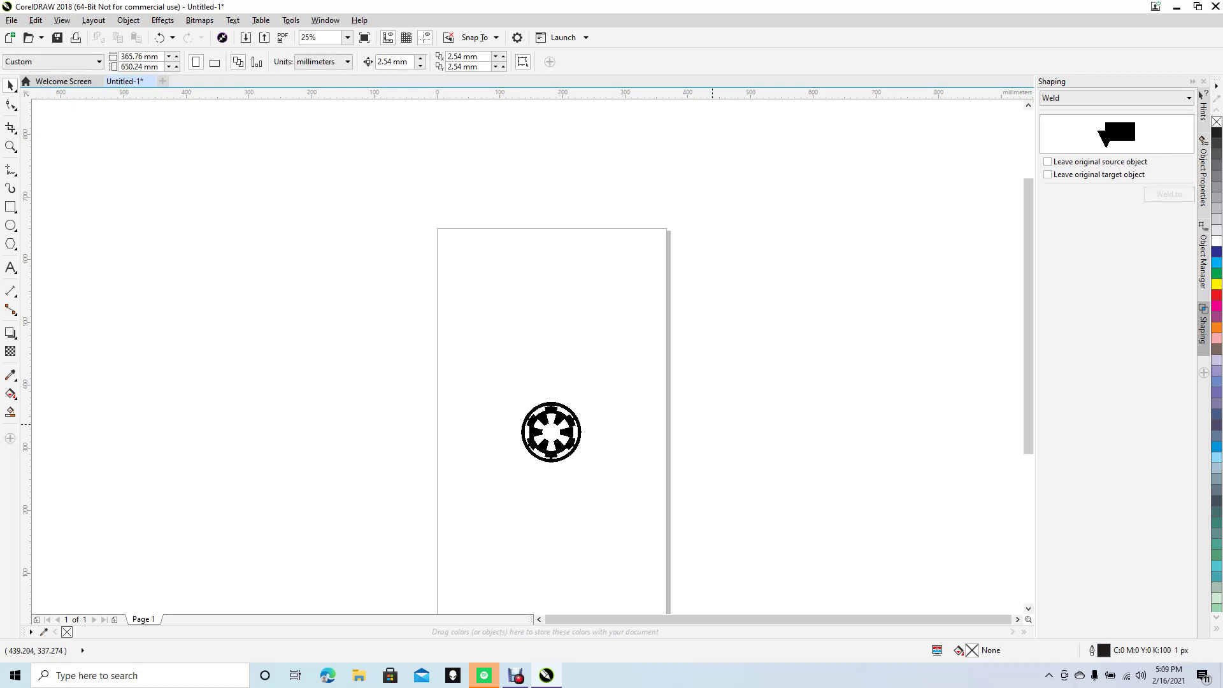
# Step: Move the emblem image up and to the left, to about X 143 mm, Y 366 mm, and lock it
pyautogui.scroll(2, 713, 424)
pyautogui.scroll(2, 713, 424)
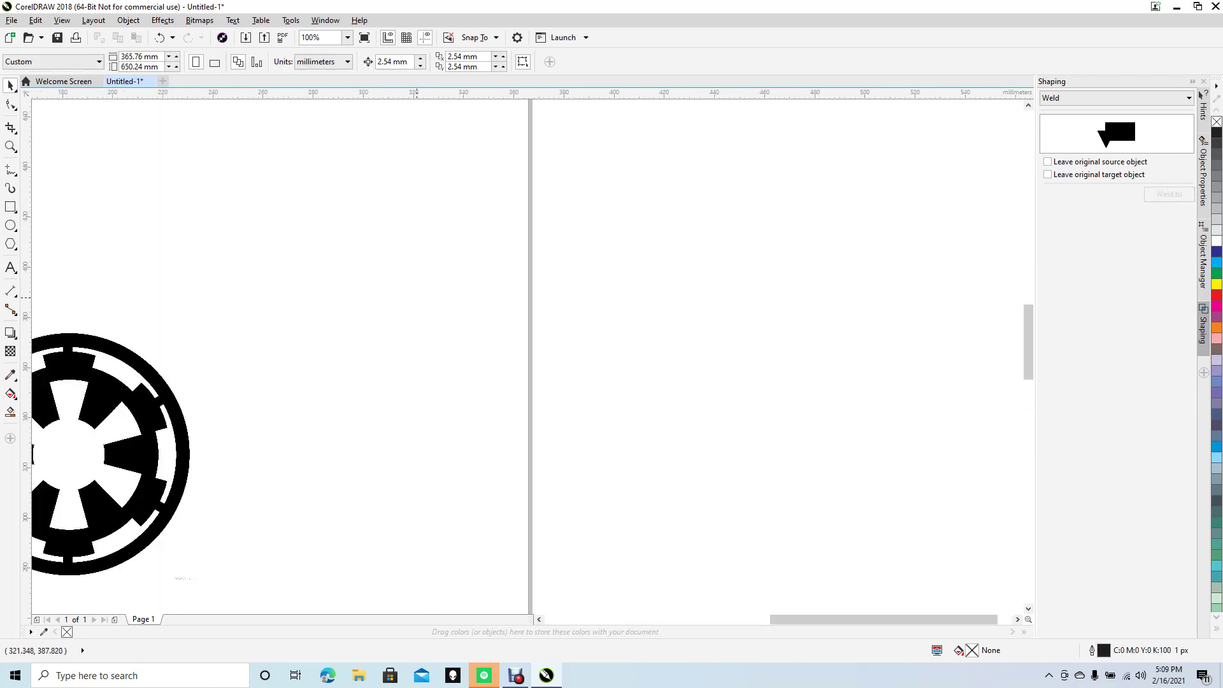
pyautogui.moveTo(884, 619); pyautogui.dragTo(763, 620)
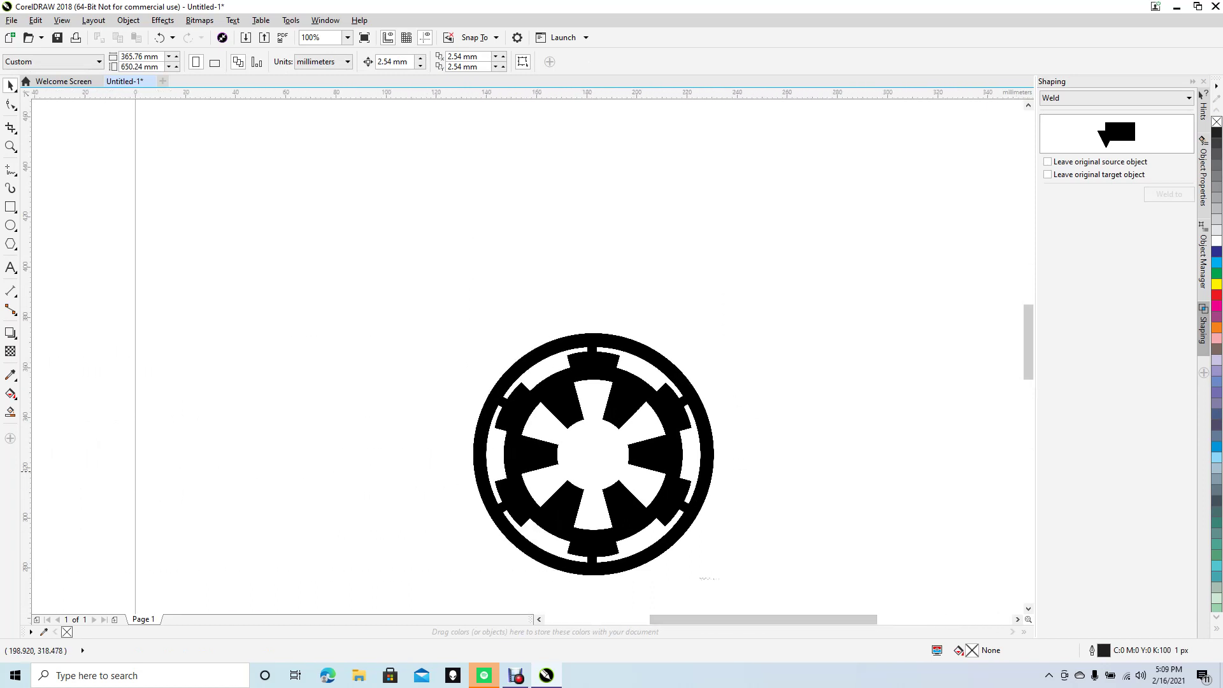
pyautogui.moveTo(709, 578); pyautogui.dragTo(619, 476)
pyautogui.rightClick(547, 474)
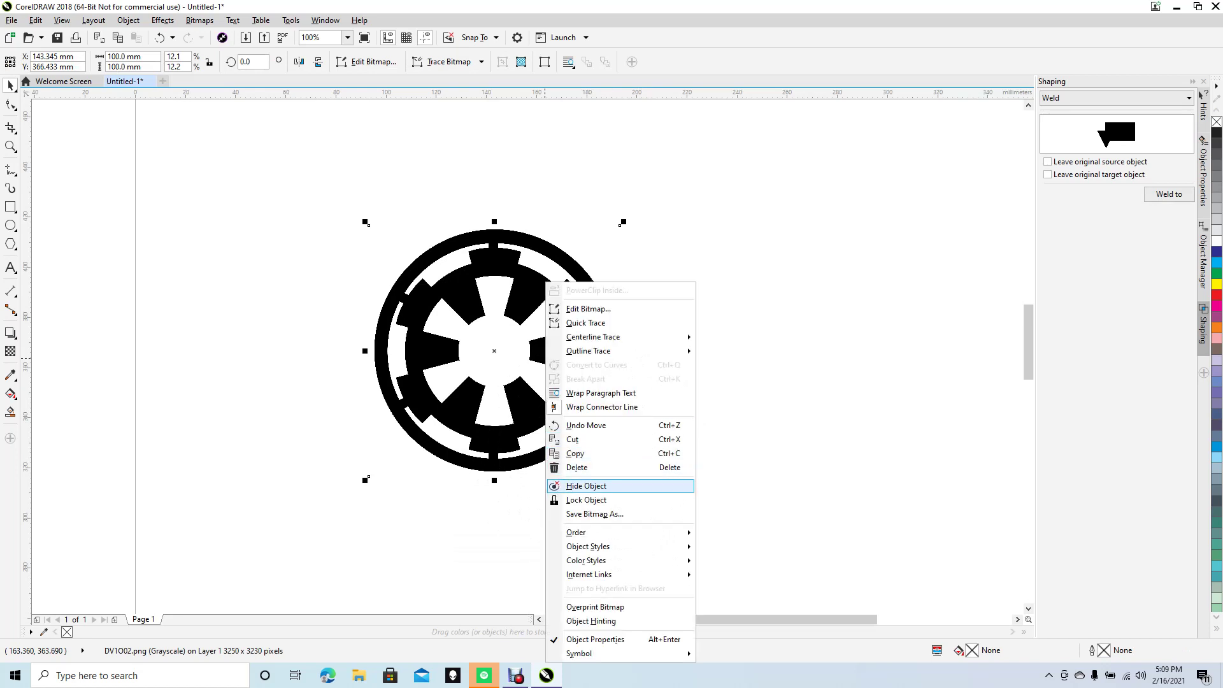
pyautogui.click(586, 499)
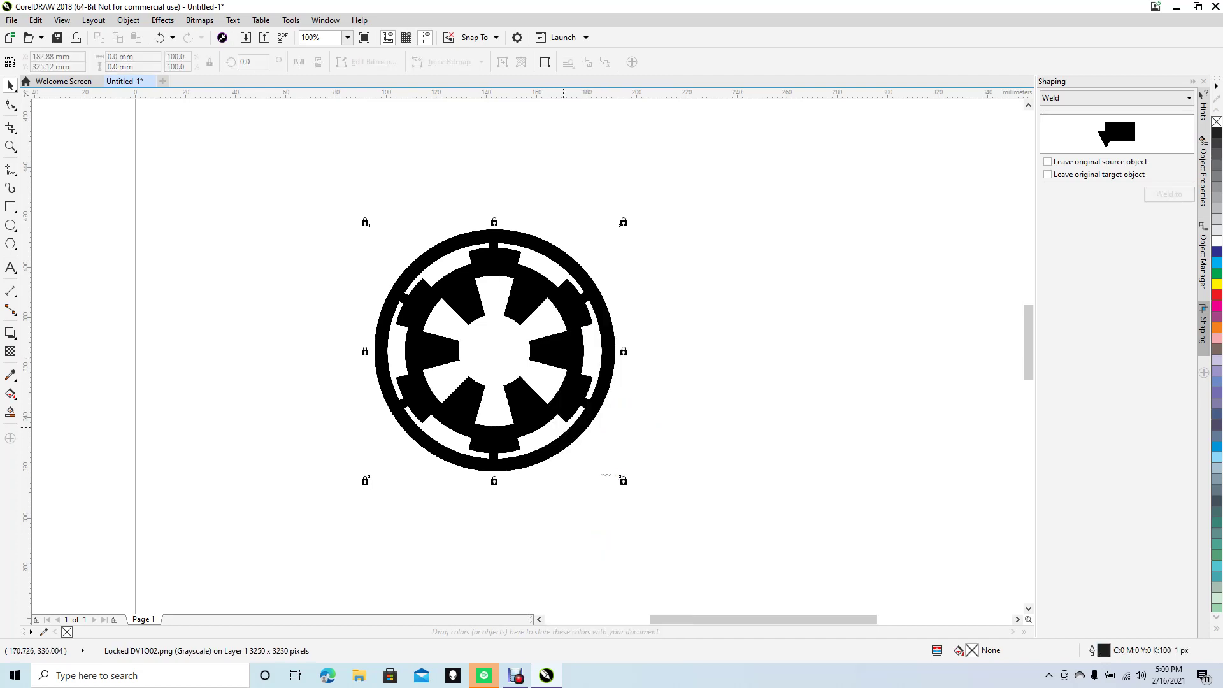
pyautogui.click(646, 409)
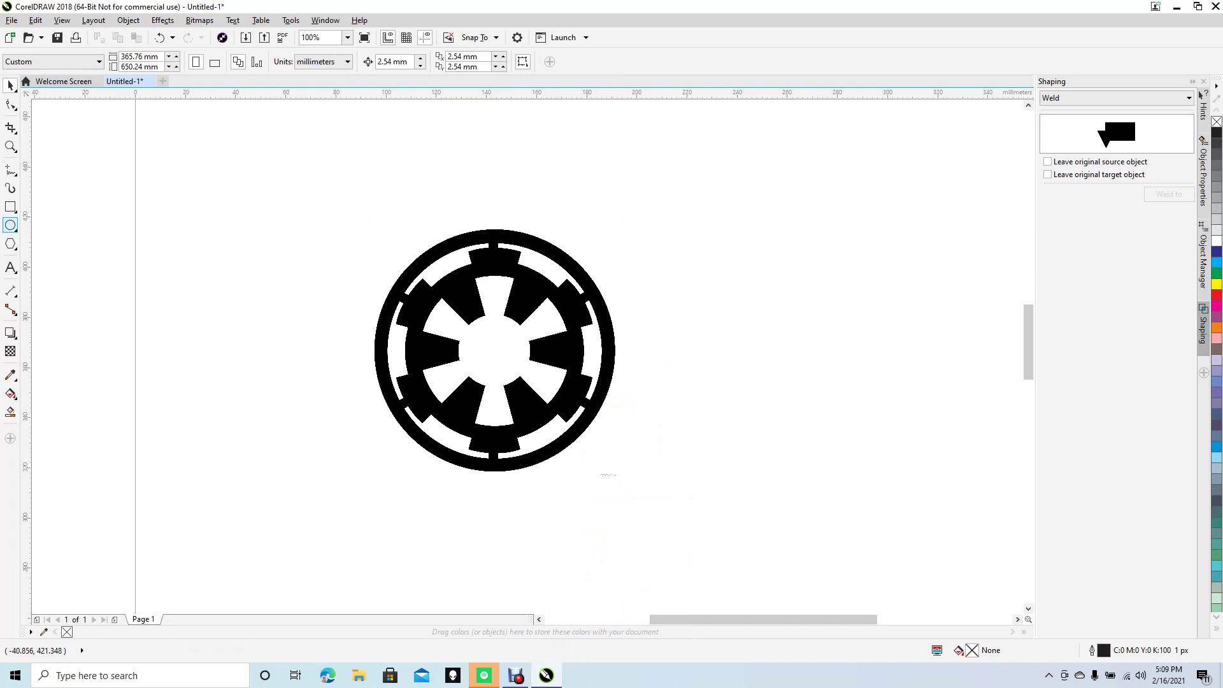
# Step: Draw a circle about 97.6 mm wide from the emblem's center and add concentric copies about 87.3 mm and 72.6 mm wide
pyautogui.click(10, 226)
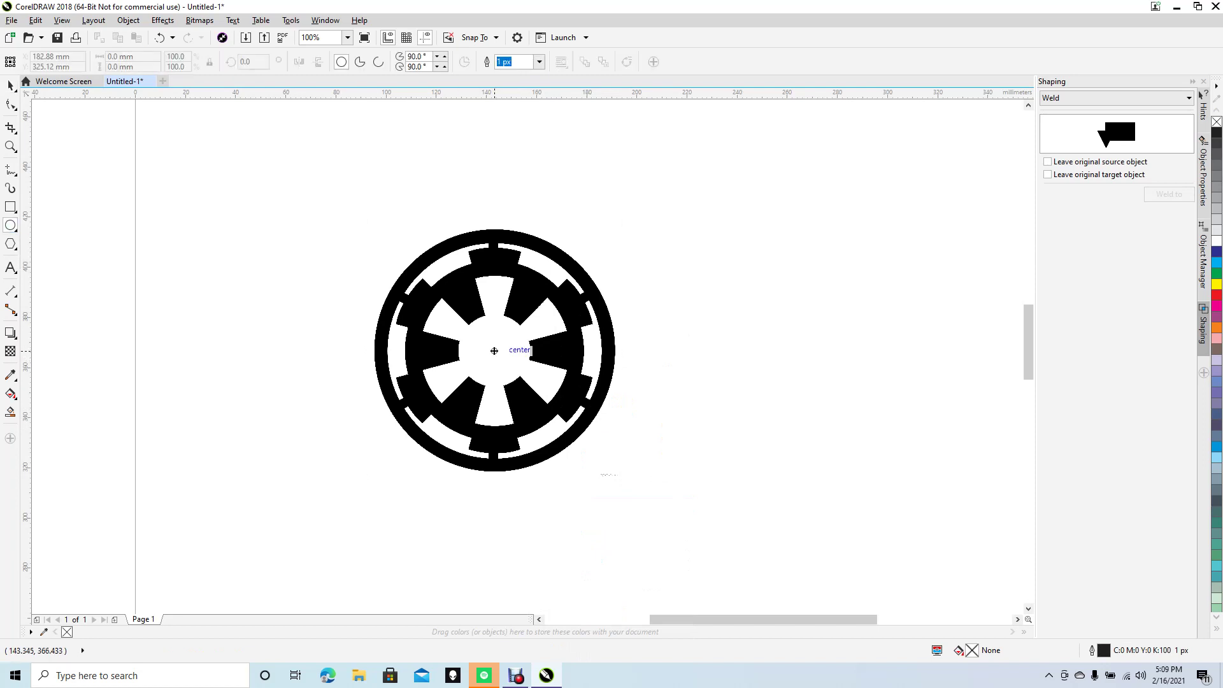
pyautogui.moveTo(494, 351); pyautogui.dragTo(616, 249)
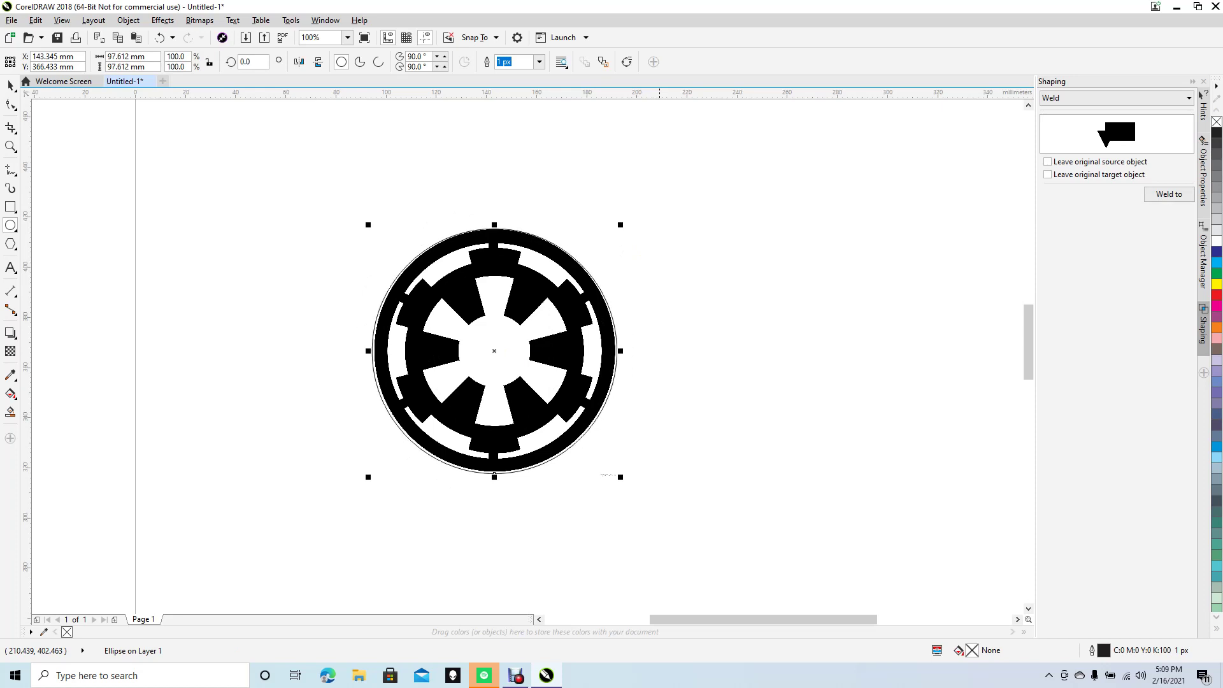
pyautogui.moveTo(621, 225); pyautogui.dragTo(611, 241)
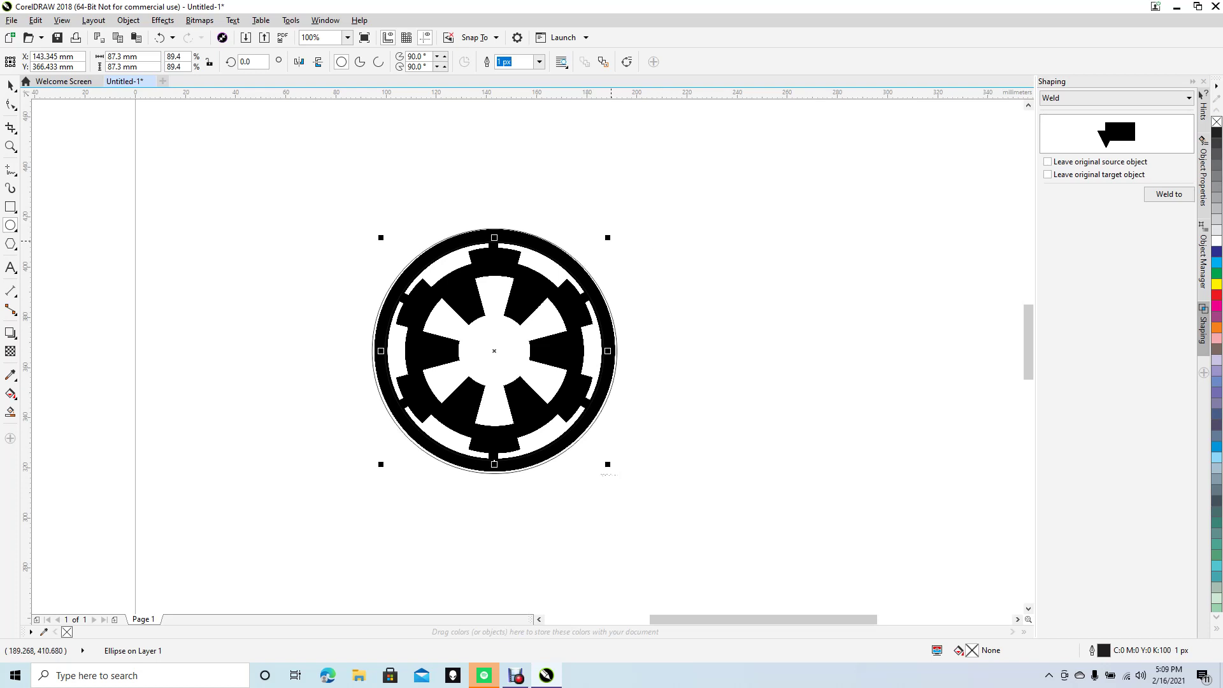
pyautogui.moveTo(611, 241); pyautogui.dragTo(592, 262)
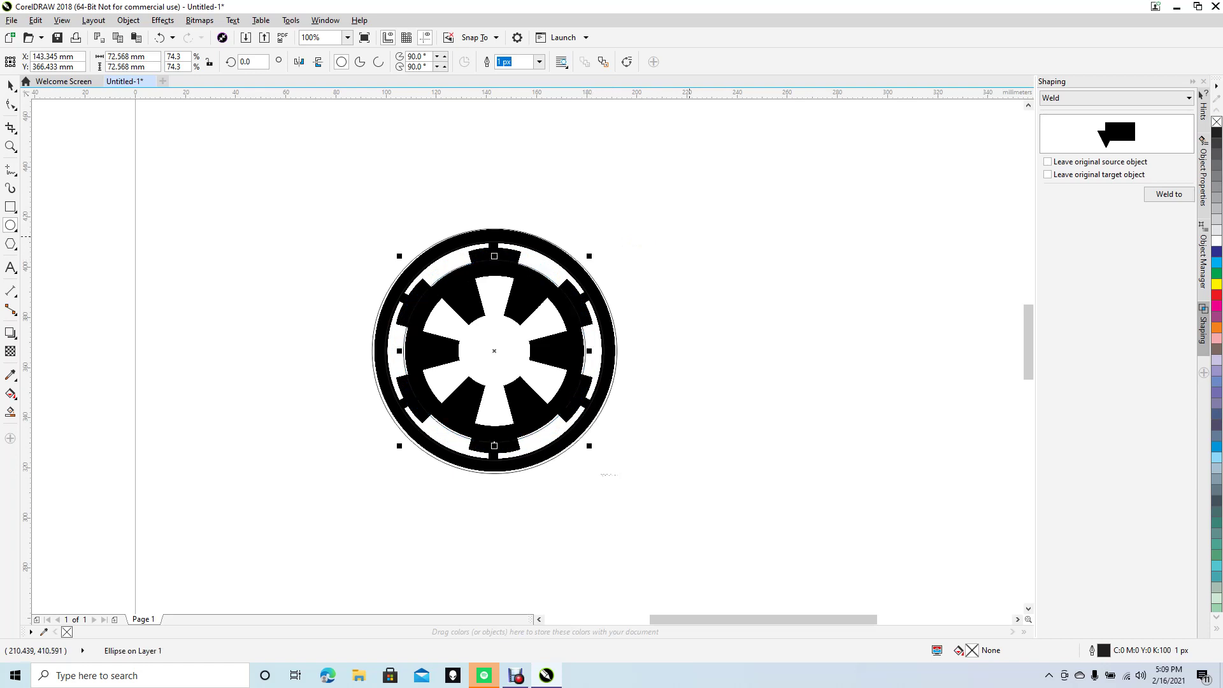
pyautogui.click(10, 86)
pyautogui.click(176, 168)
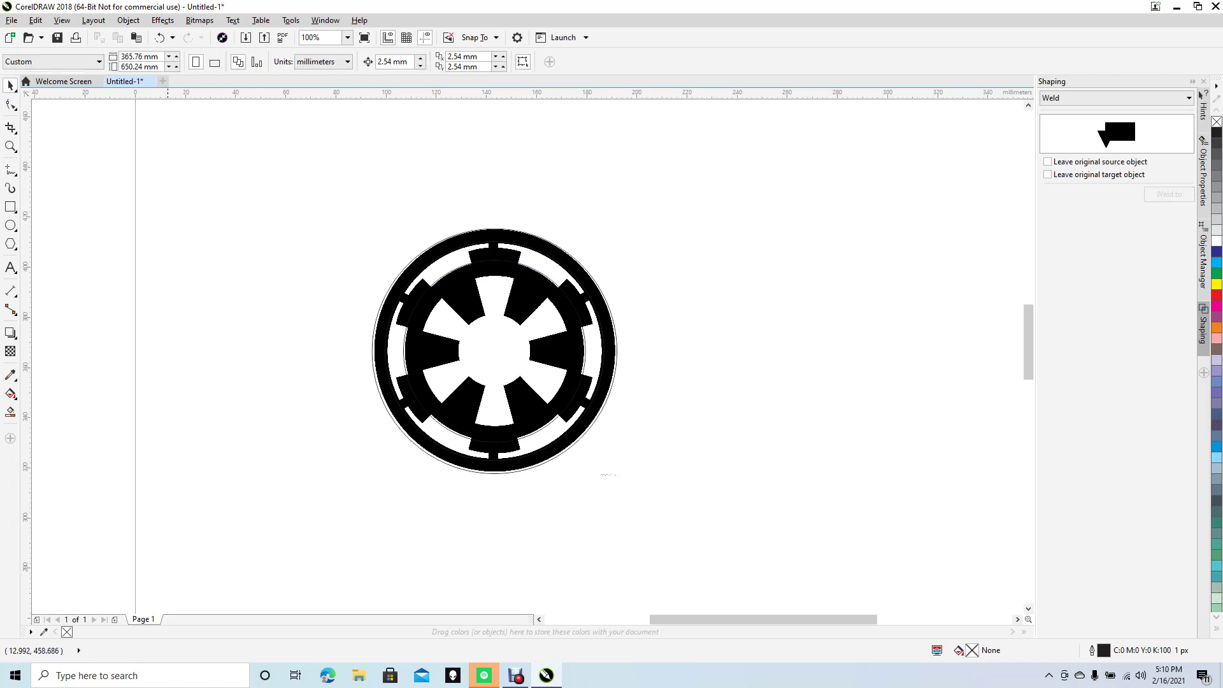
# Step: Switch the document display to Wireframe so the traced circles show over the greyed emblem image
pyautogui.click(62, 20)
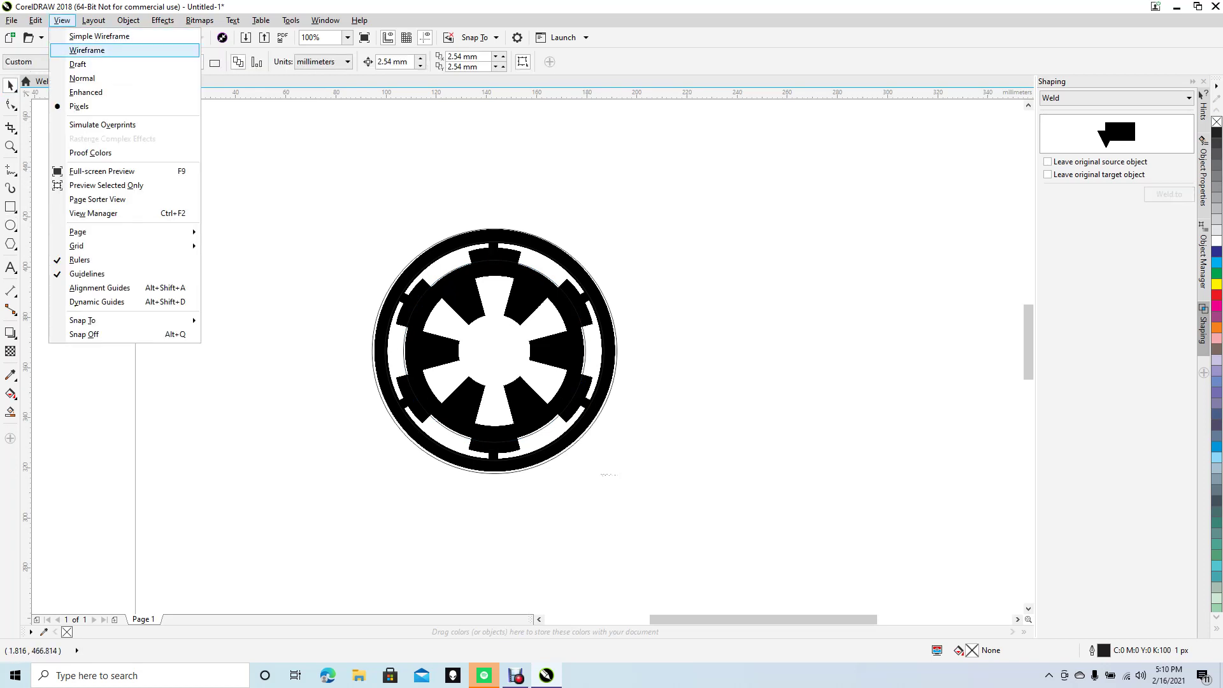
pyautogui.click(86, 50)
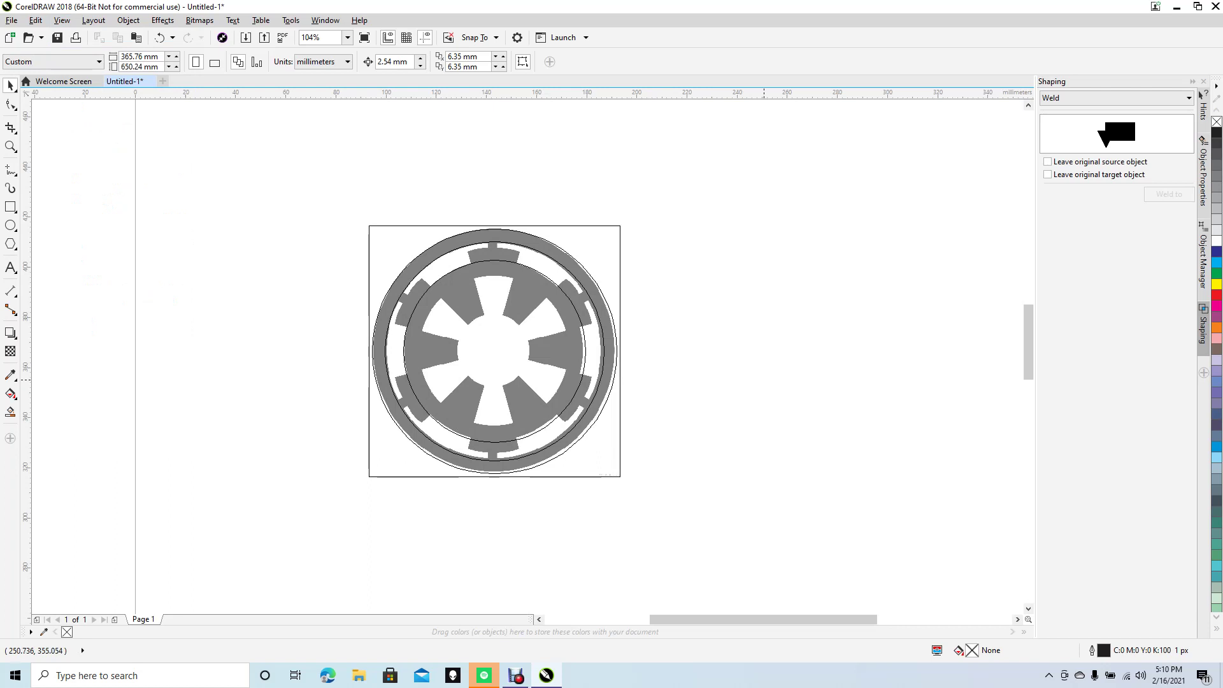
pyautogui.scroll(3, 760, 383)
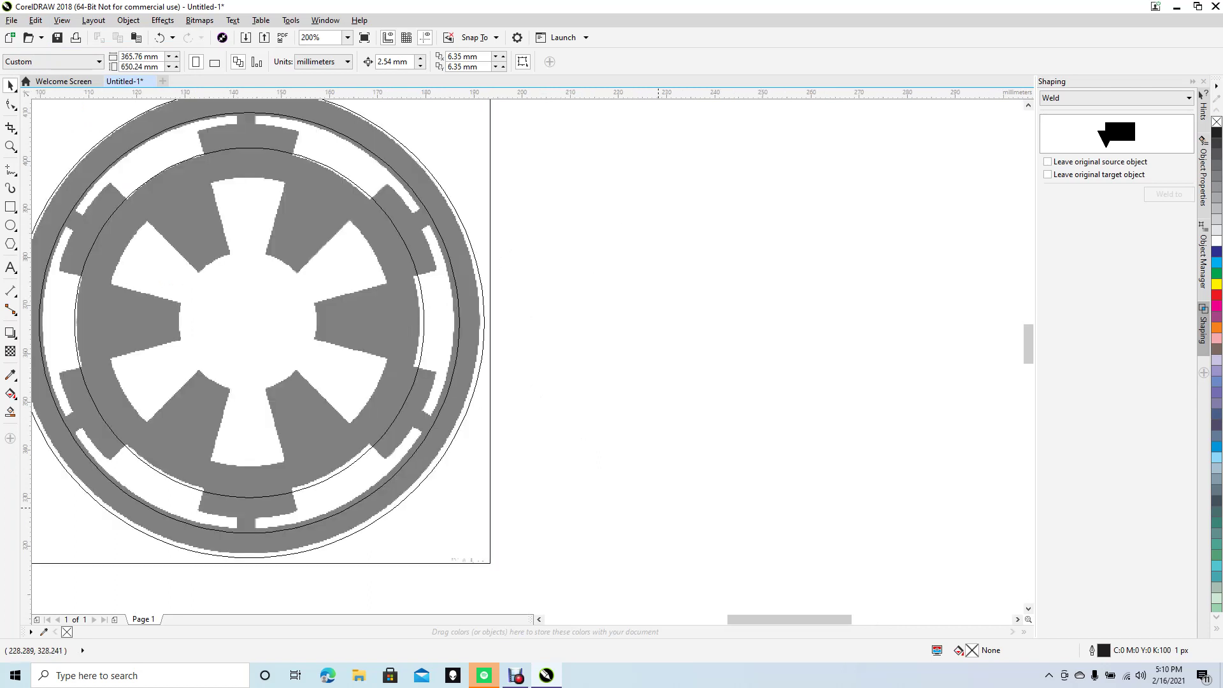
pyautogui.moveTo(767, 619); pyautogui.dragTo(722, 619)
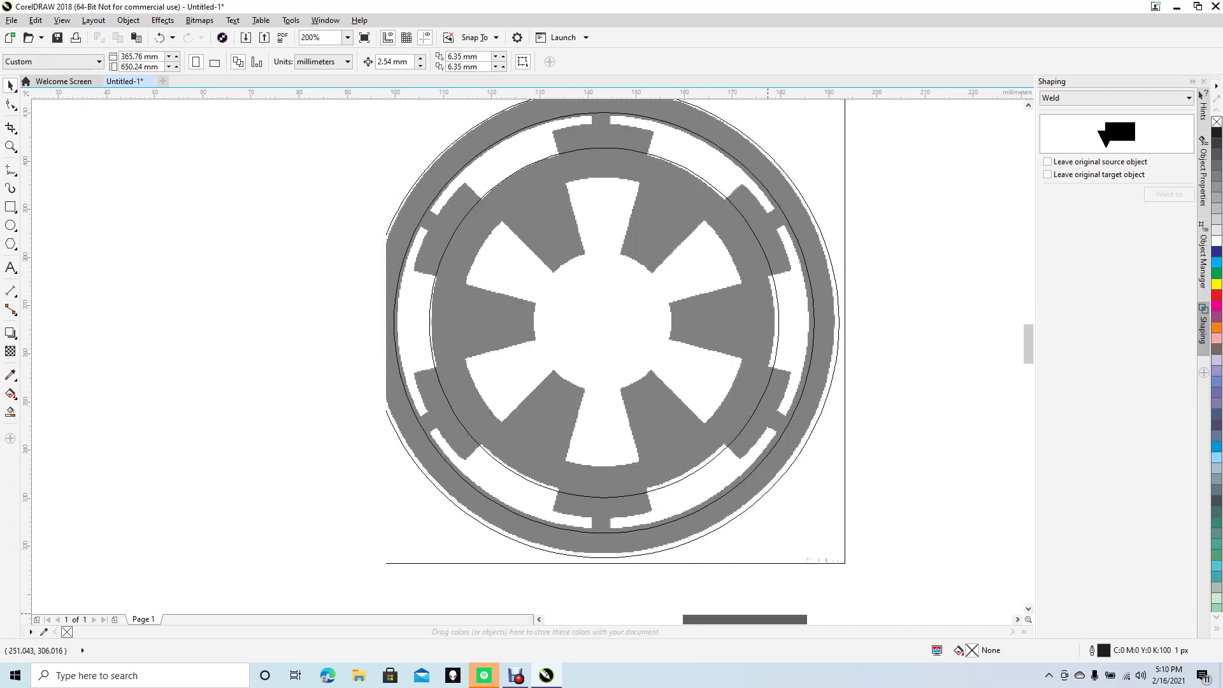
pyautogui.moveTo(1028, 344); pyautogui.dragTo(1028, 343)
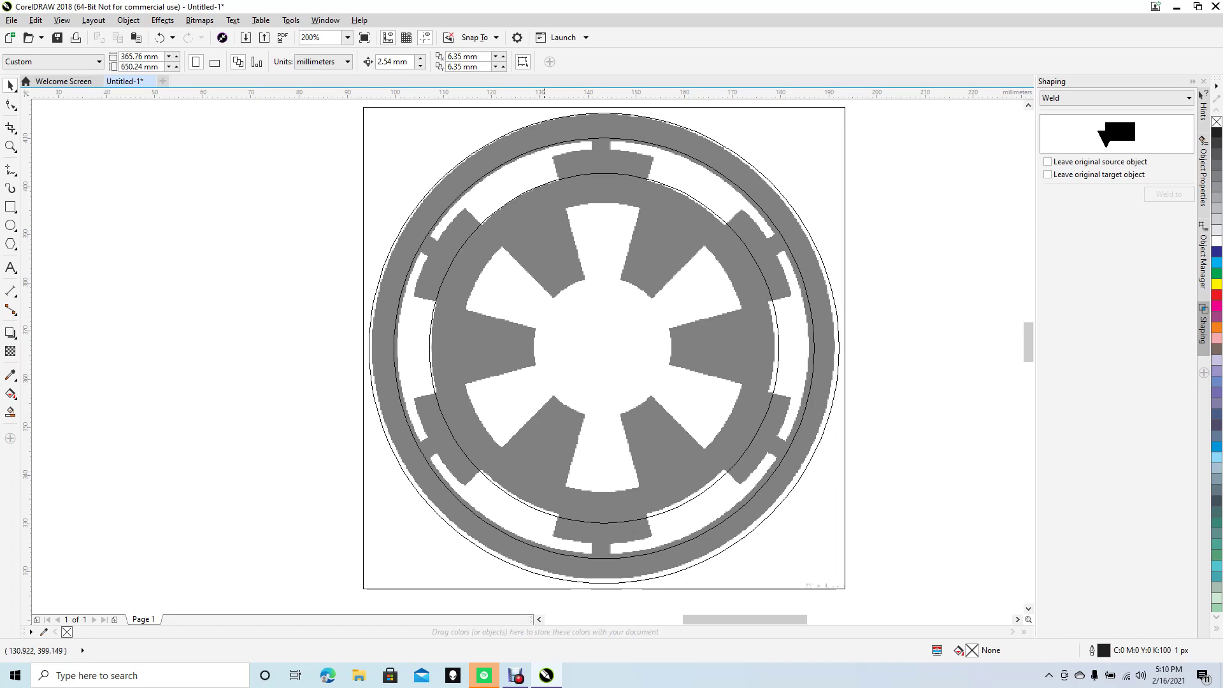
# Step: Add two more concentric circle copies, about 29.2 mm wide around the hub and about 60.1 mm wide along the spokes' outer ends
pyautogui.click(551, 179)
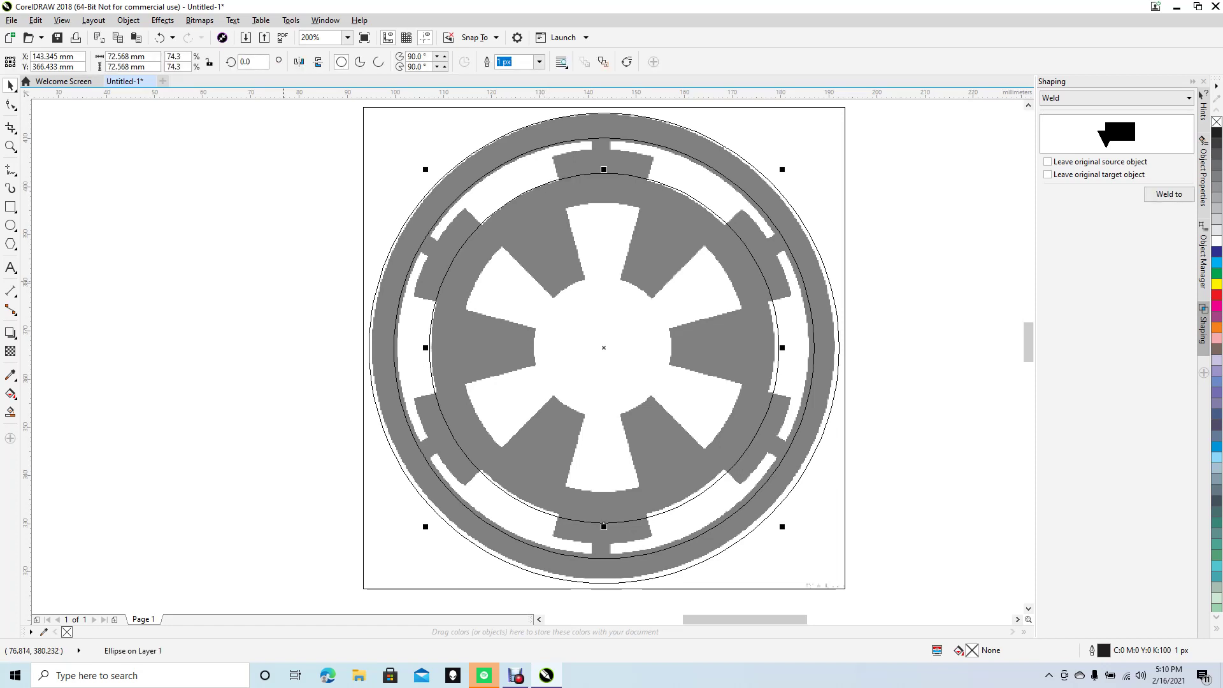
pyautogui.moveTo(782, 166); pyautogui.dragTo(691, 266)
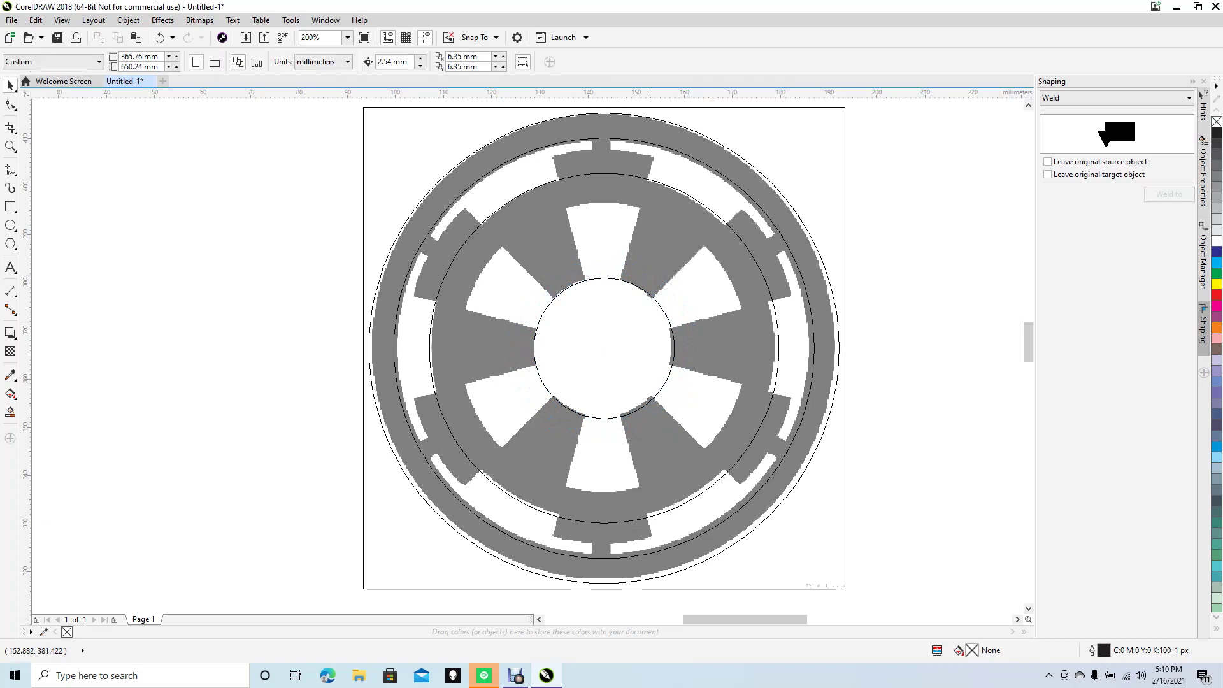
pyautogui.click(631, 282)
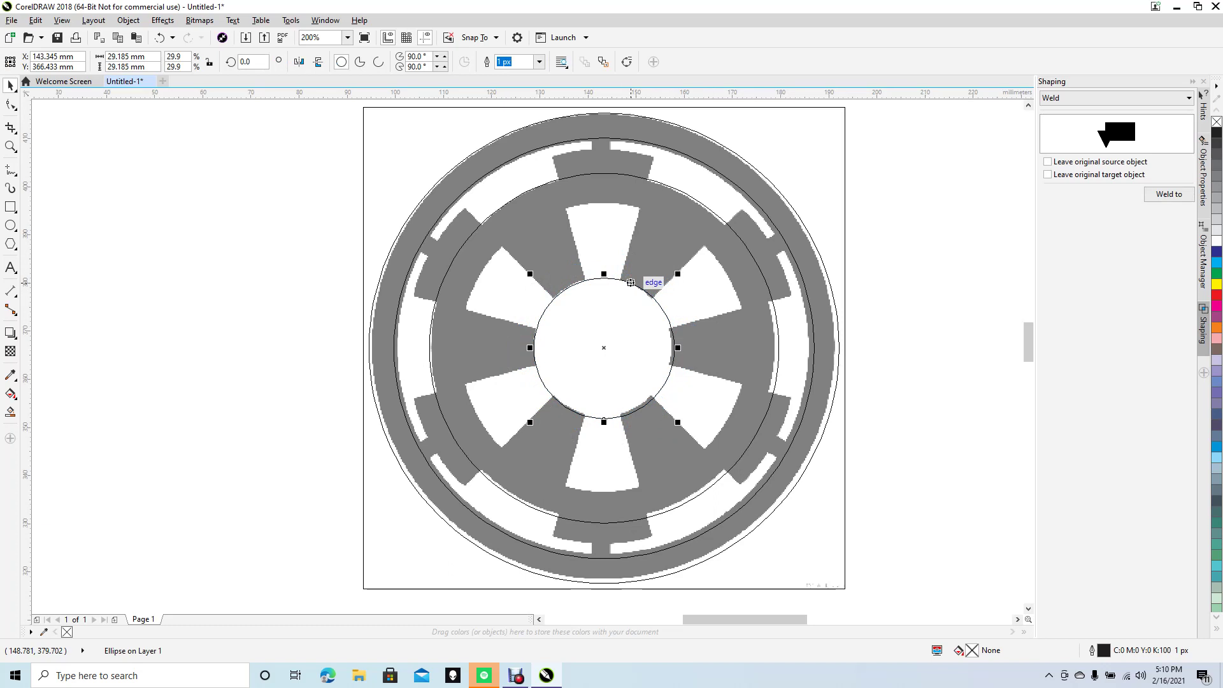
pyautogui.hotkey('ctrl', 'c')
pyautogui.moveTo(681, 270); pyautogui.dragTo(823, 202)
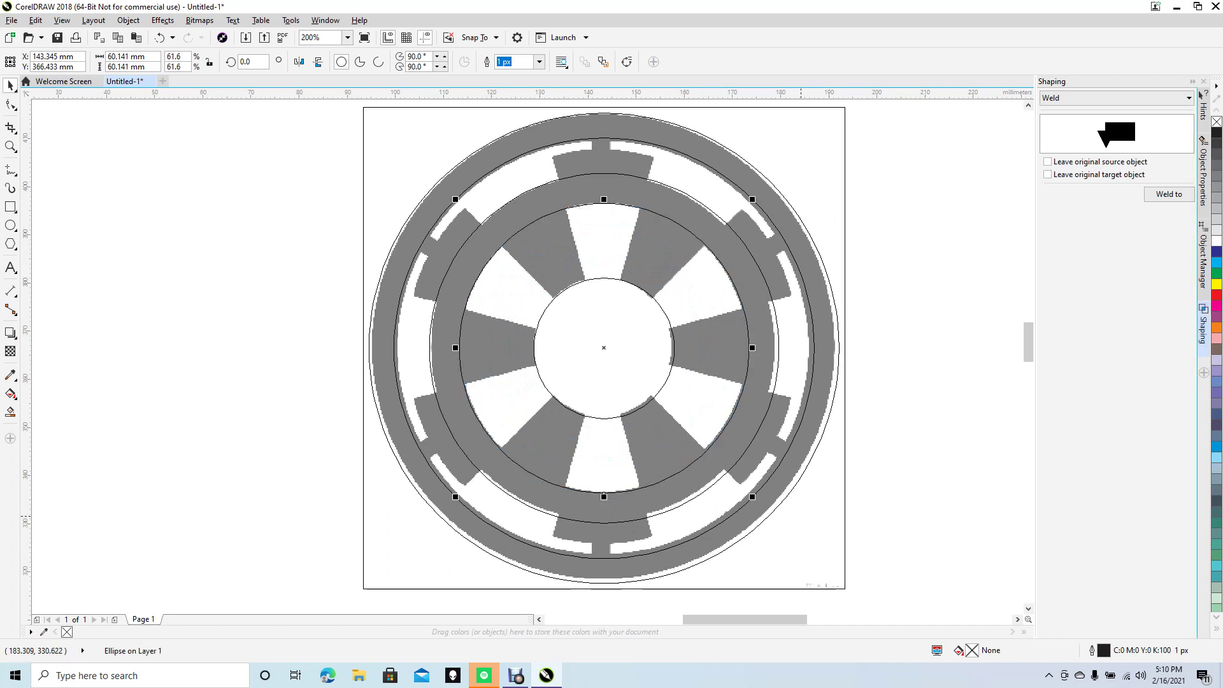
pyautogui.click(899, 477)
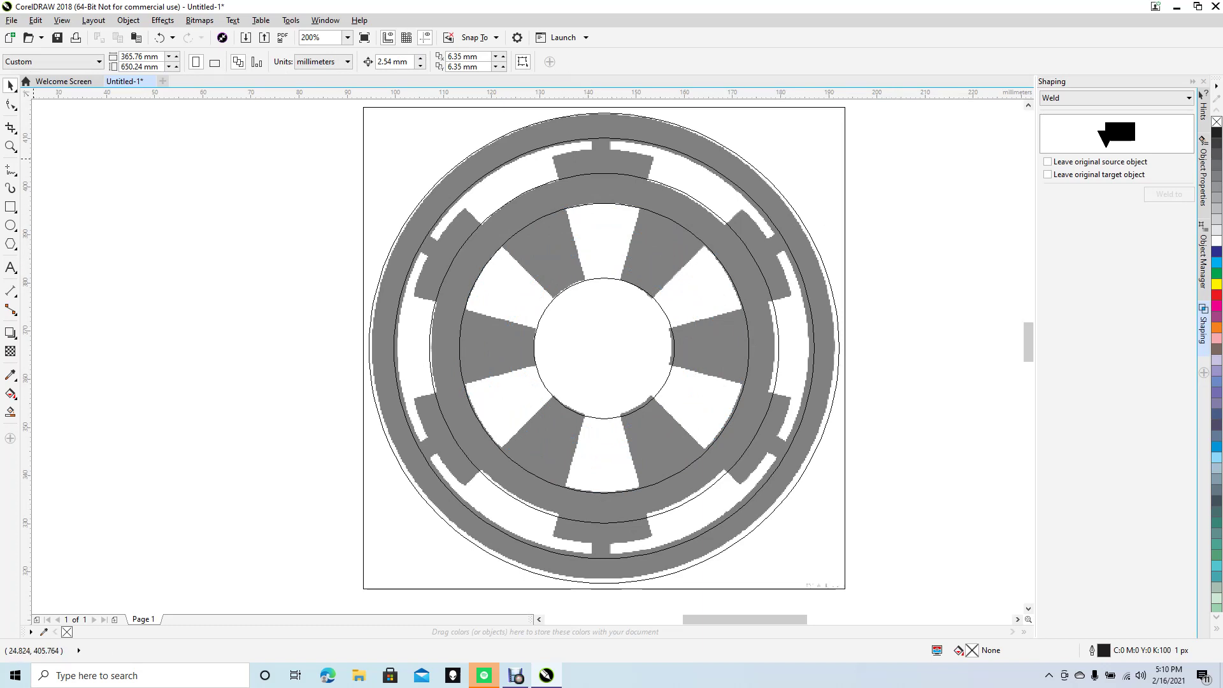
# Step: Trace the upper white gap between the spokes as a Bézier wedge about 15.9 mm wide and 32.7 mm high from the emblem's center
pyautogui.press('F5')
pyautogui.click(14, 174)
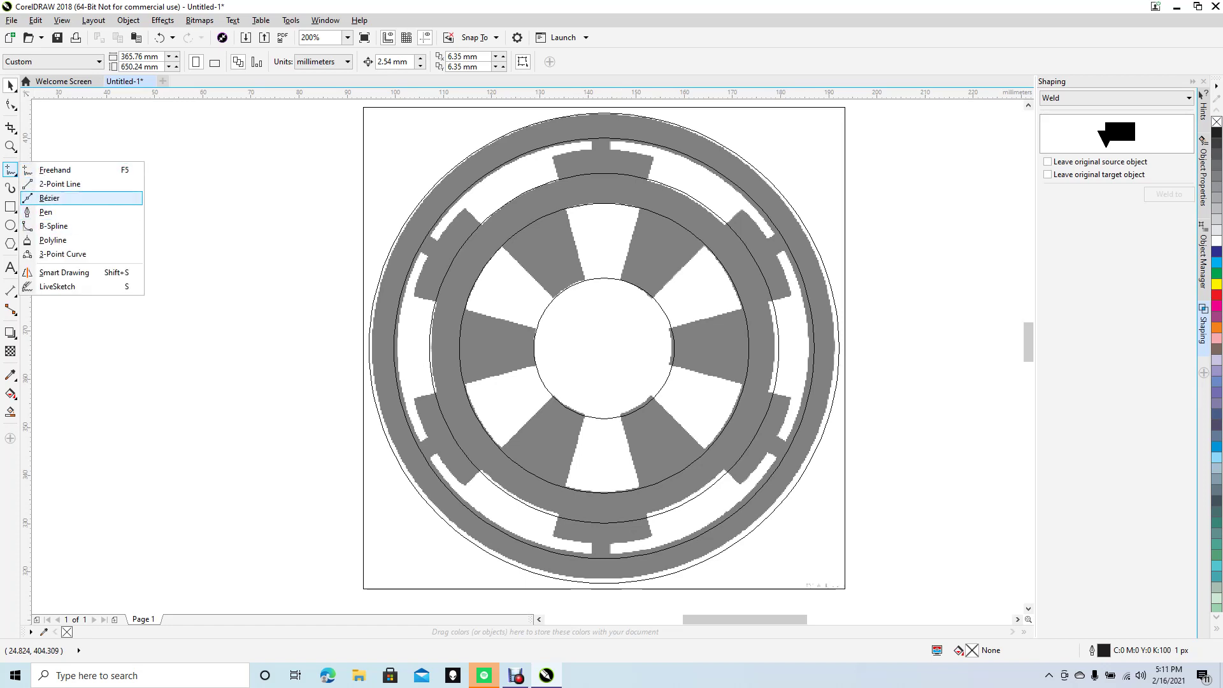
pyautogui.click(49, 197)
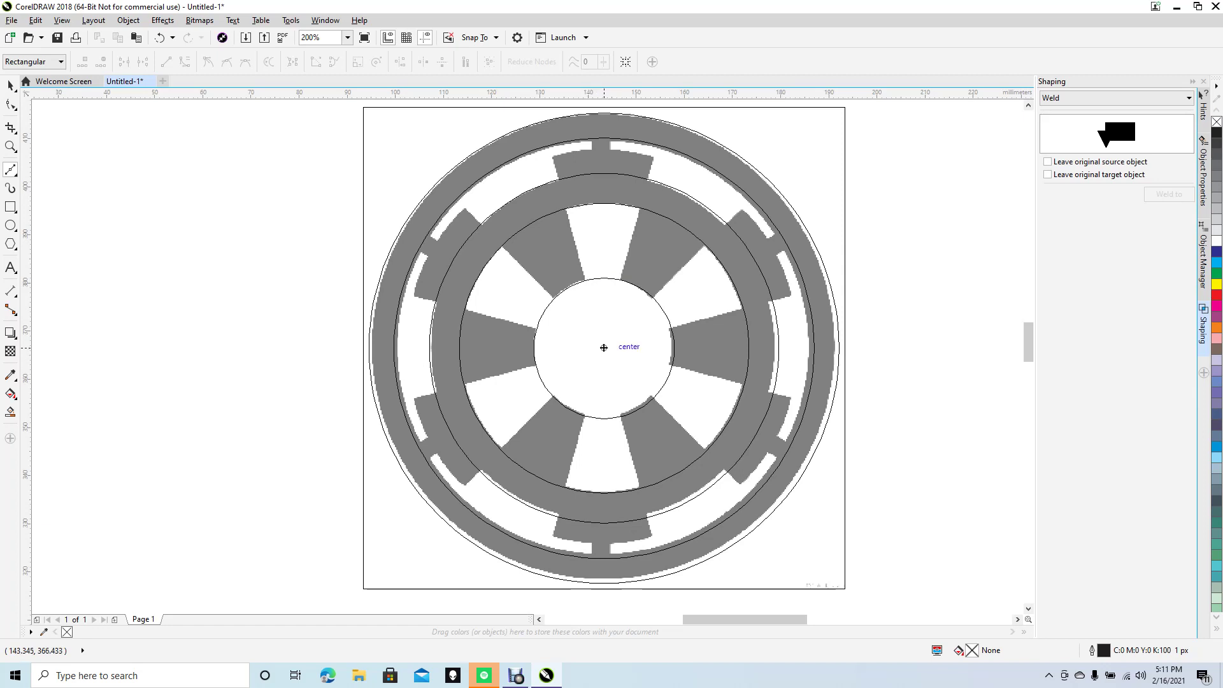
pyautogui.click(604, 348)
pyautogui.click(566, 207)
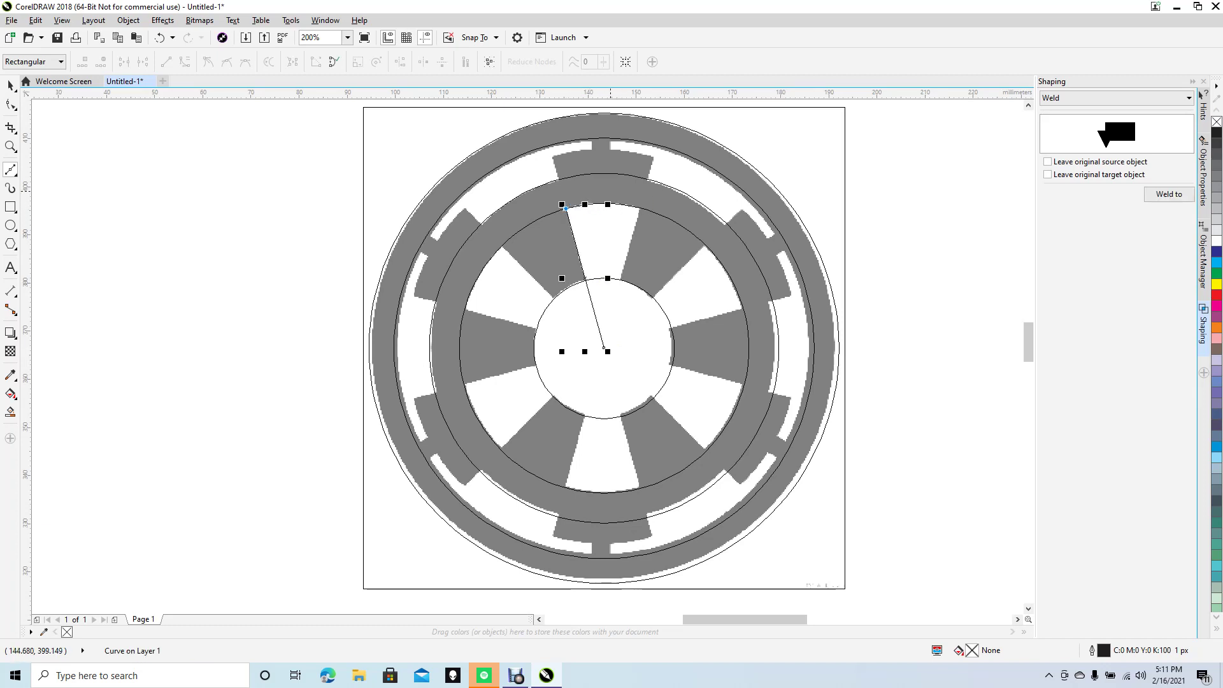
pyautogui.click(576, 191)
pyautogui.click(642, 193)
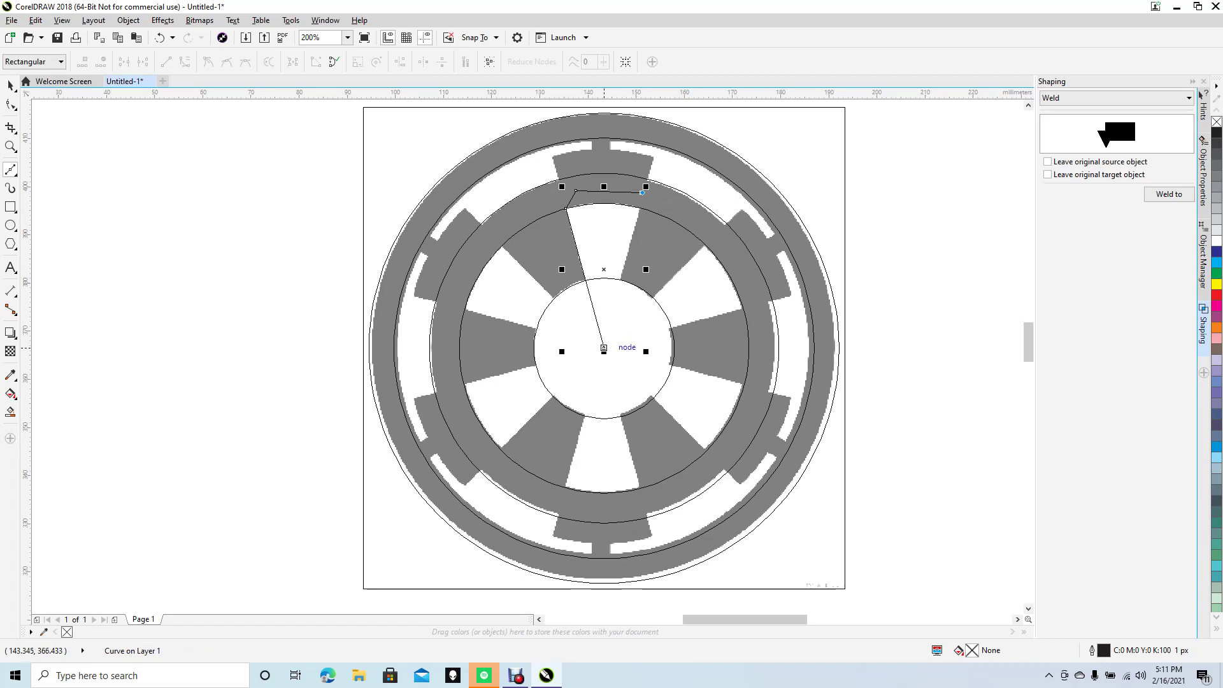
pyautogui.click(603, 344)
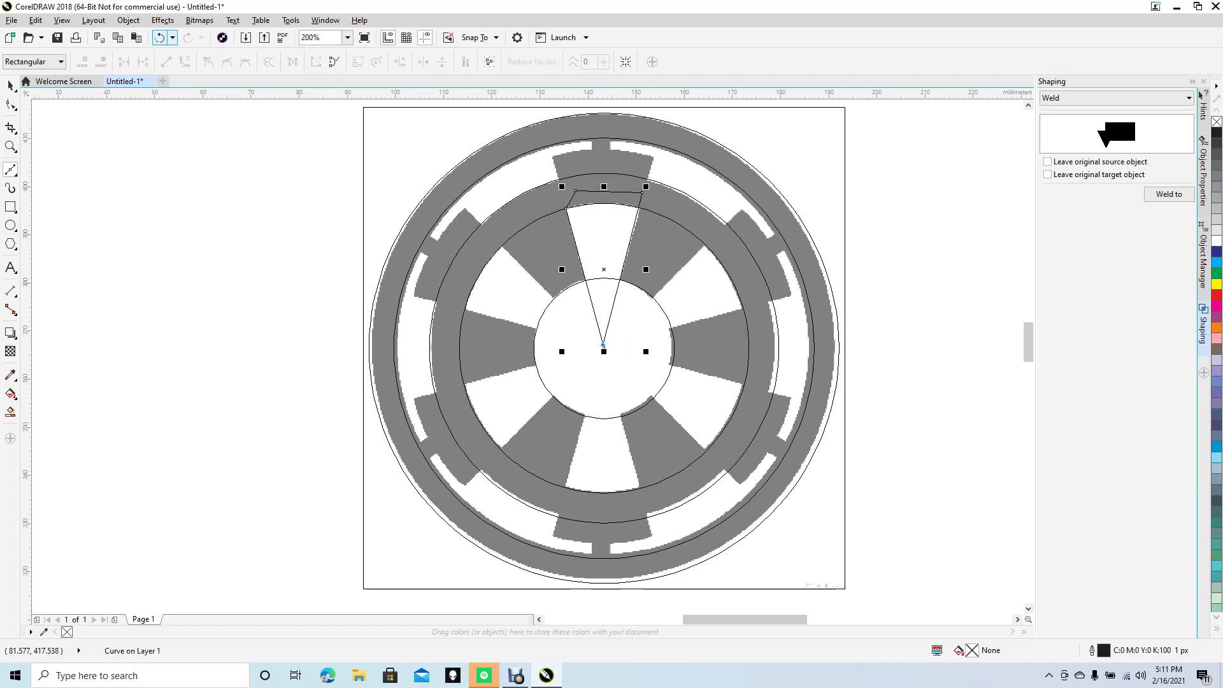
pyautogui.click(10, 85)
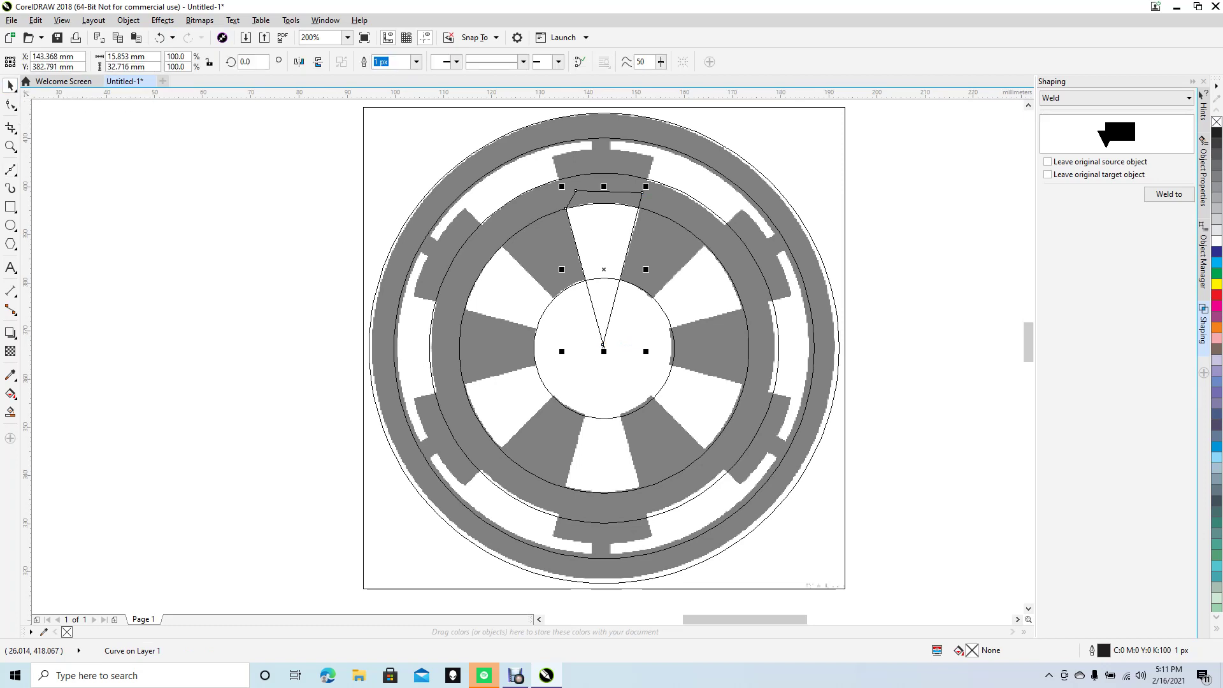
pyautogui.click(164, 209)
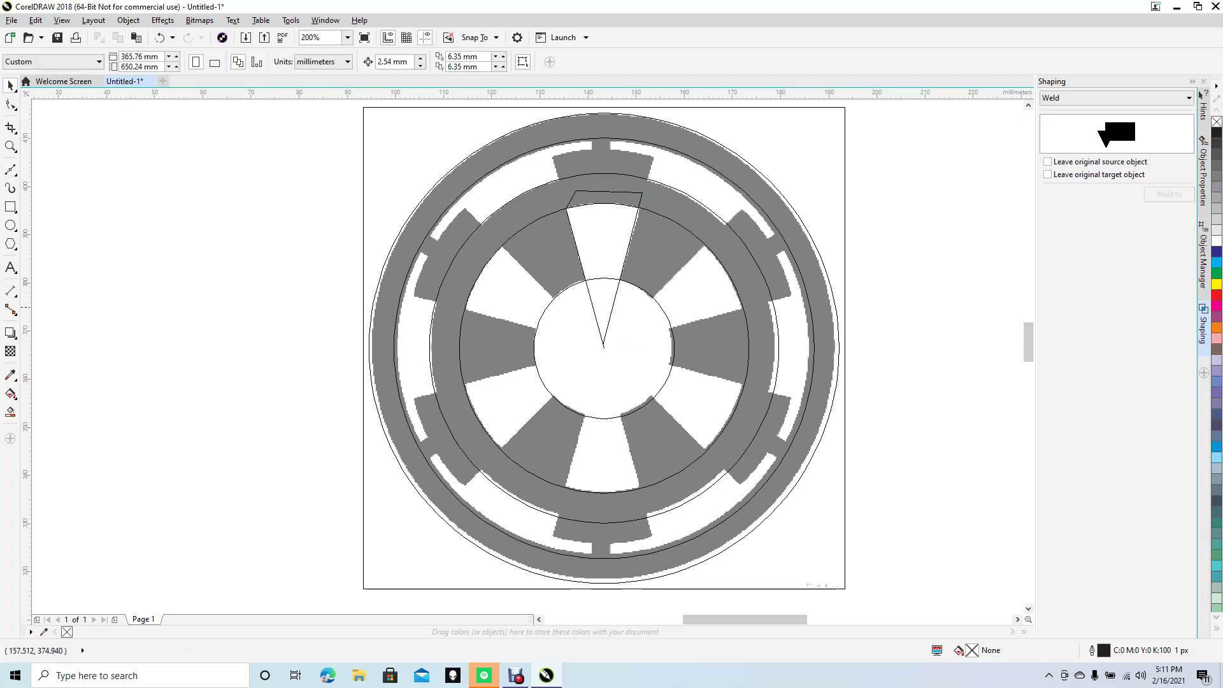
# Step: Inspect the wedge's tip at the emblem's center and delete the wedge
pyautogui.click(610, 317)
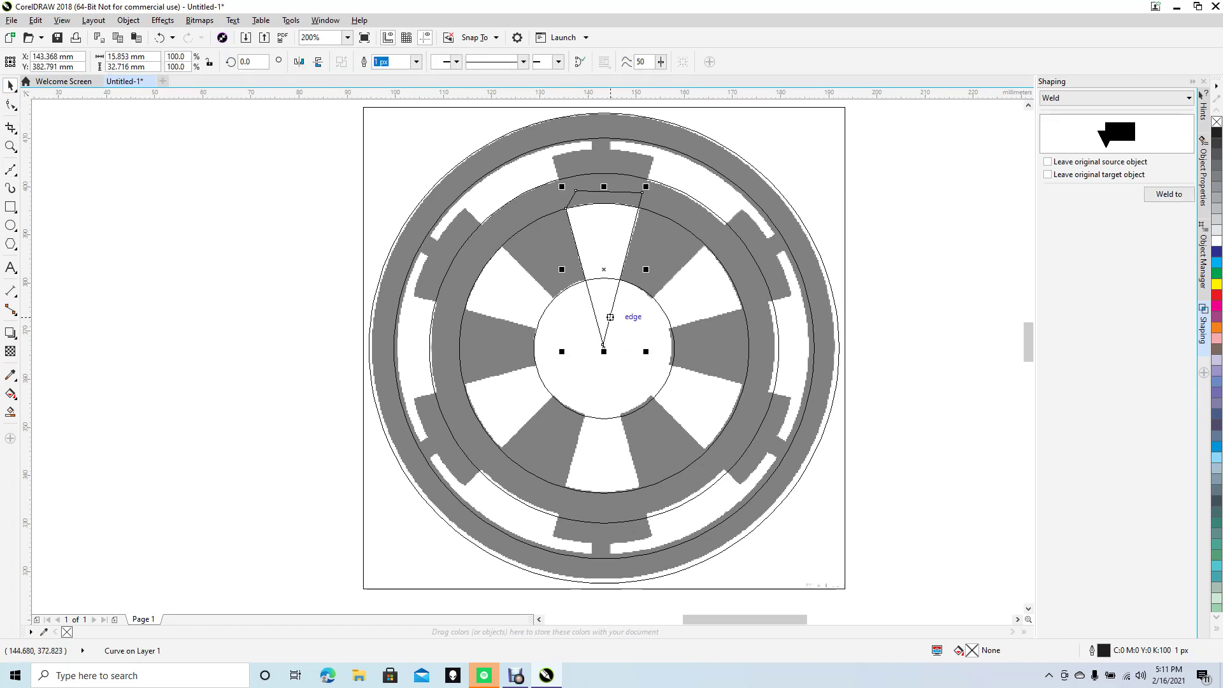
pyautogui.press('Escape')
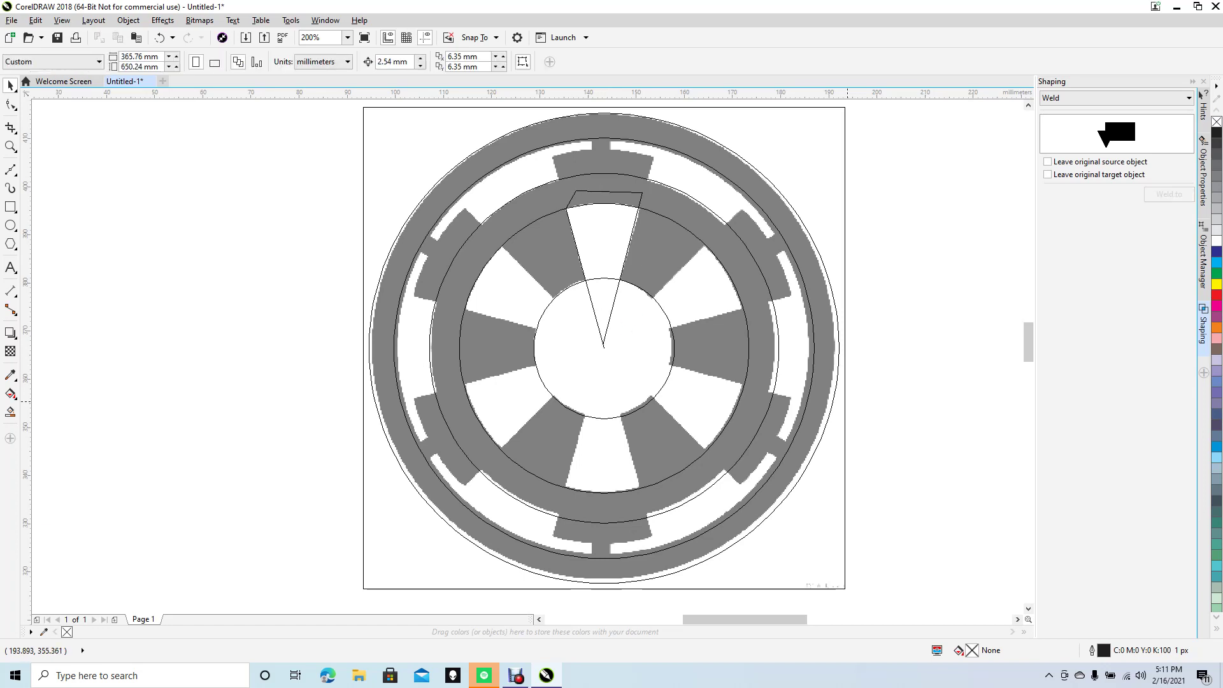
pyautogui.scroll(1, 755, 401)
pyautogui.scroll(1, 754, 396)
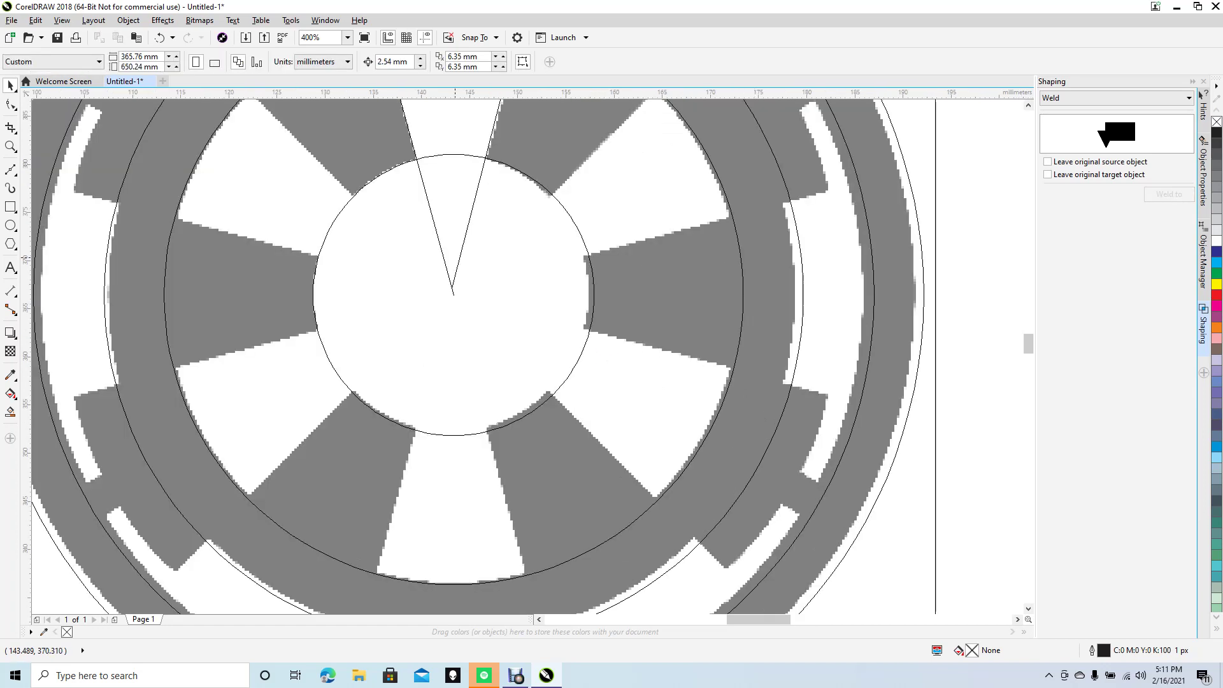
pyautogui.click(459, 260)
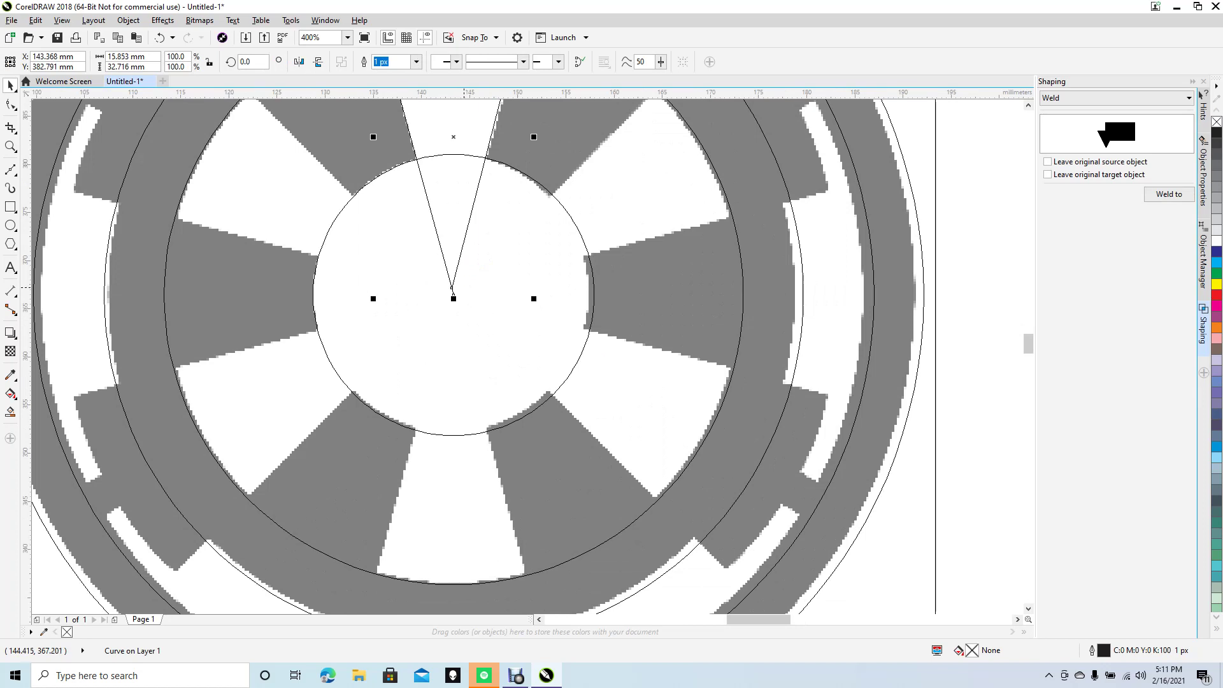
pyautogui.scroll(-1, 465, 285)
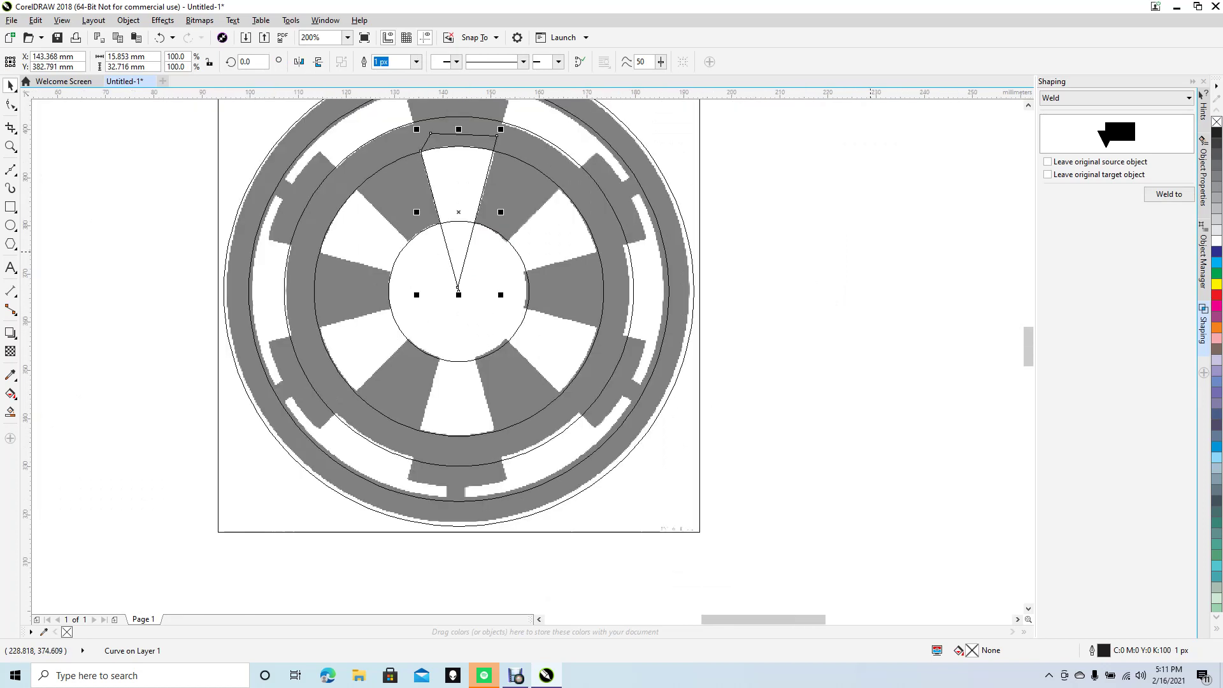
pyautogui.press('Escape')
pyautogui.click(463, 268)
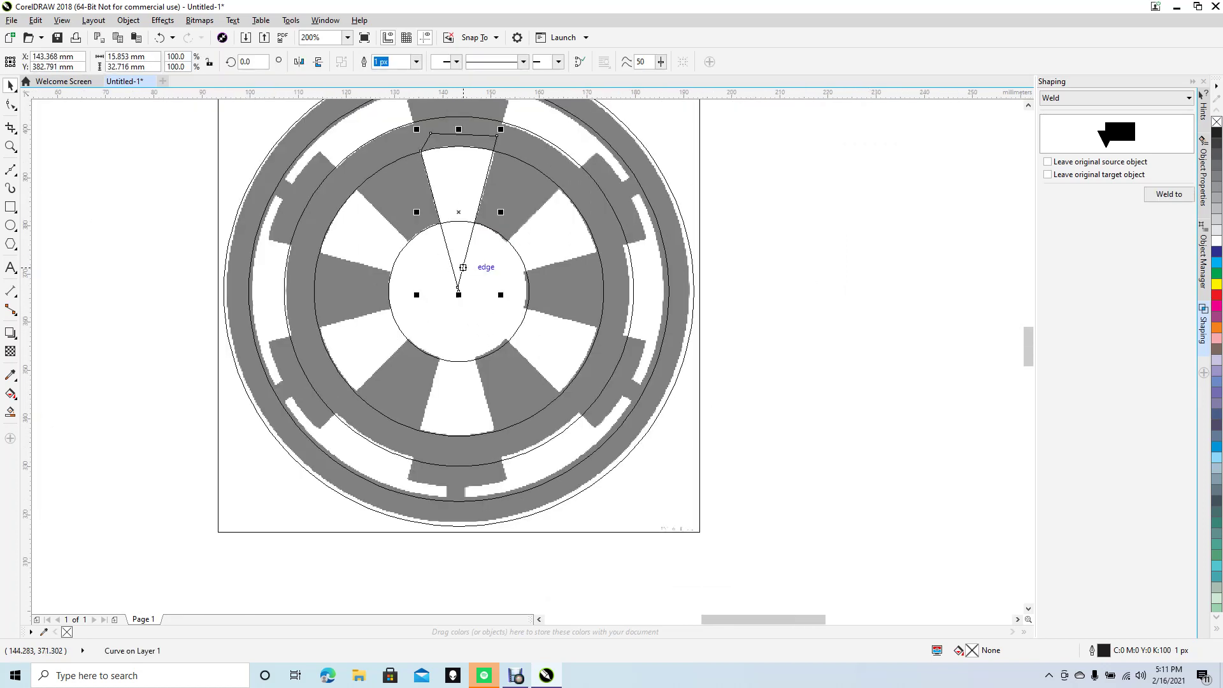
pyautogui.press('Delete')
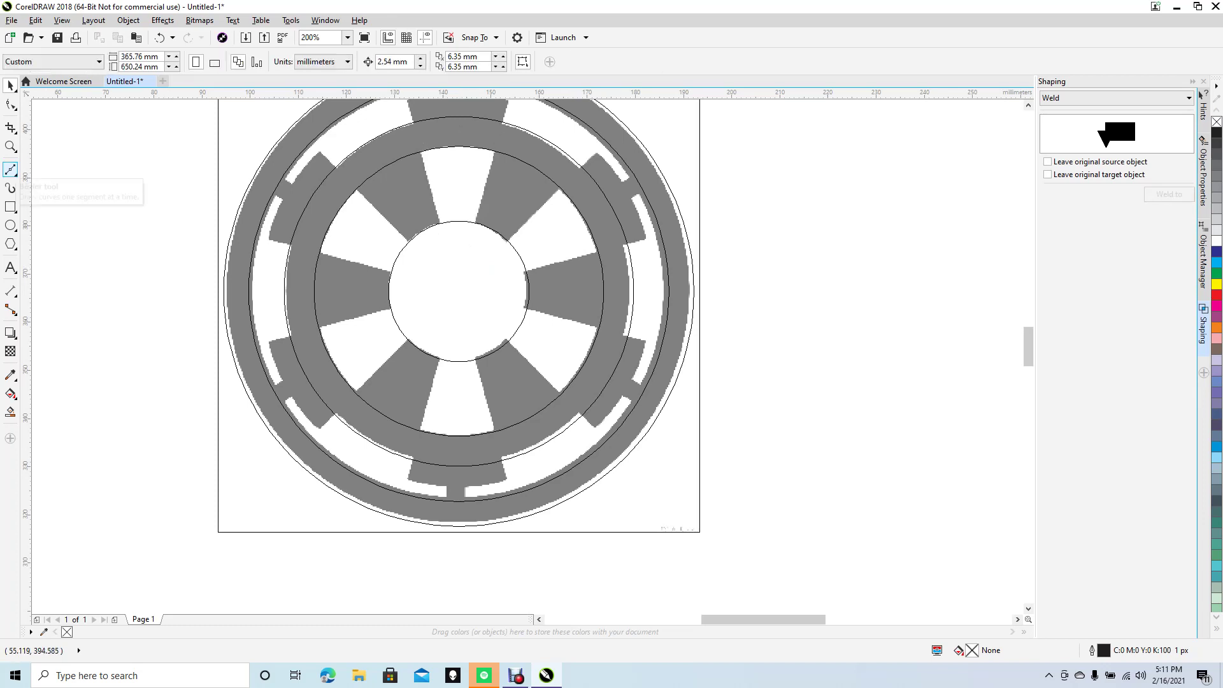
# Step: Draw a closed Bézier wedge about 16.4 mm wide and 32.8 mm high from the circles' center over the upper white gap
pyautogui.click(11, 169)
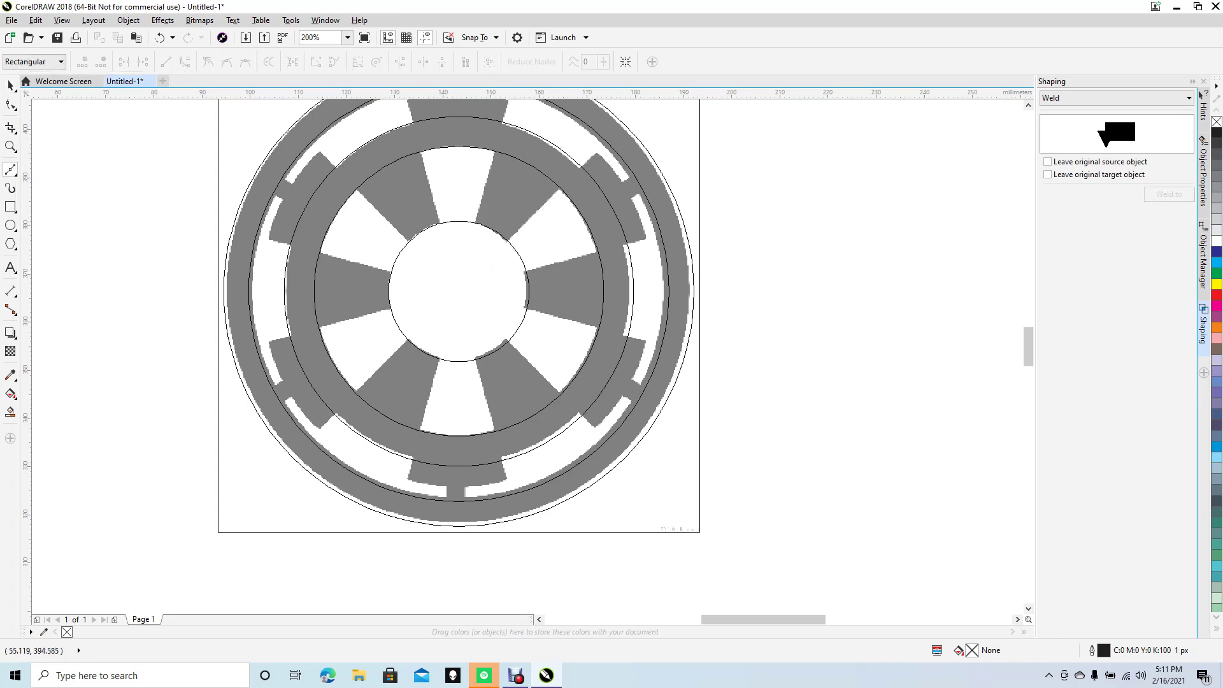
pyautogui.click(458, 290)
pyautogui.click(420, 151)
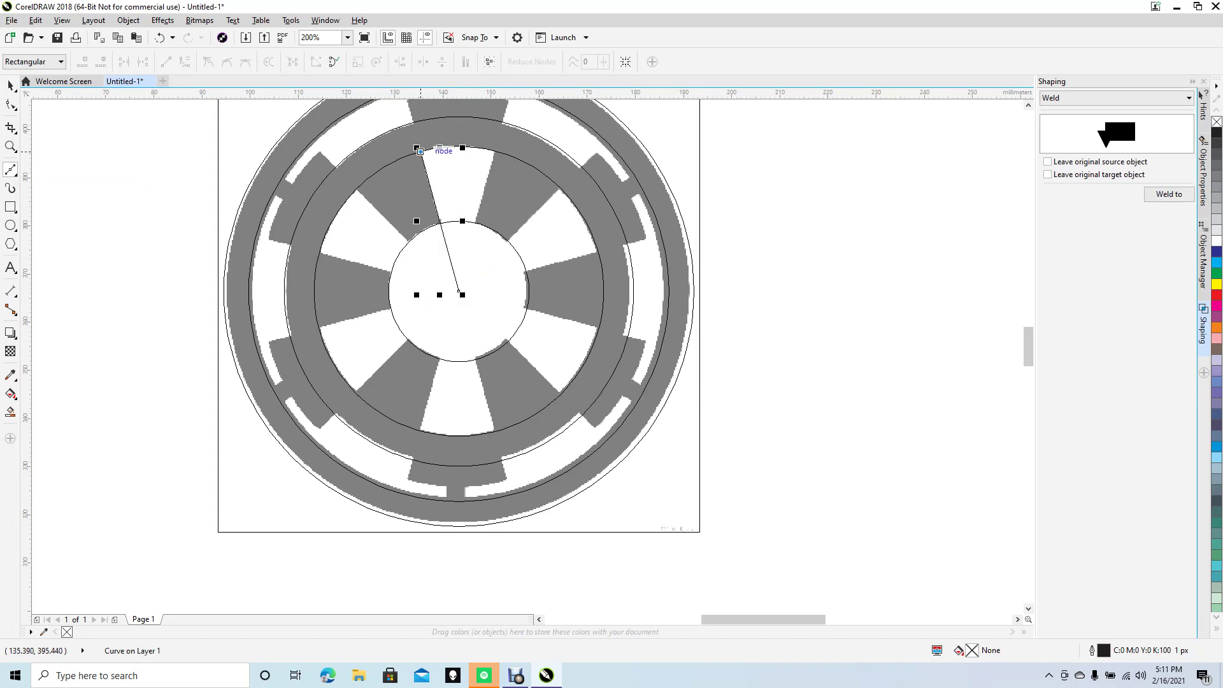
pyautogui.click(426, 134)
pyautogui.click(500, 139)
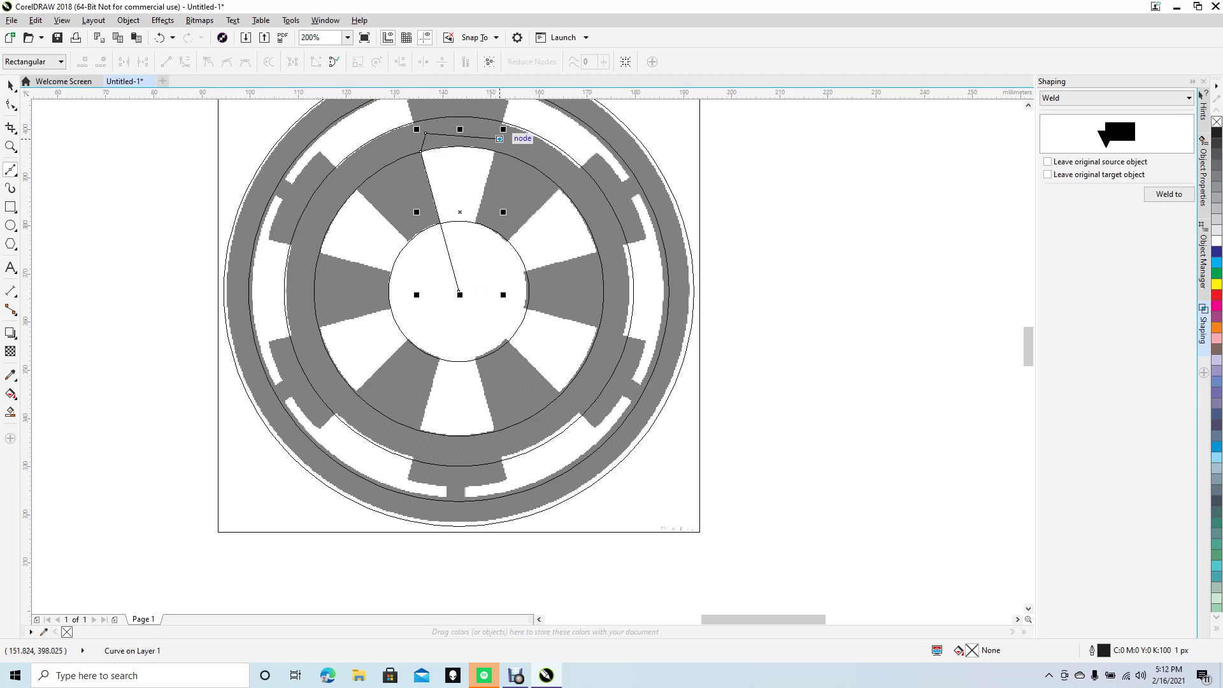
pyautogui.click(497, 151)
pyautogui.click(459, 291)
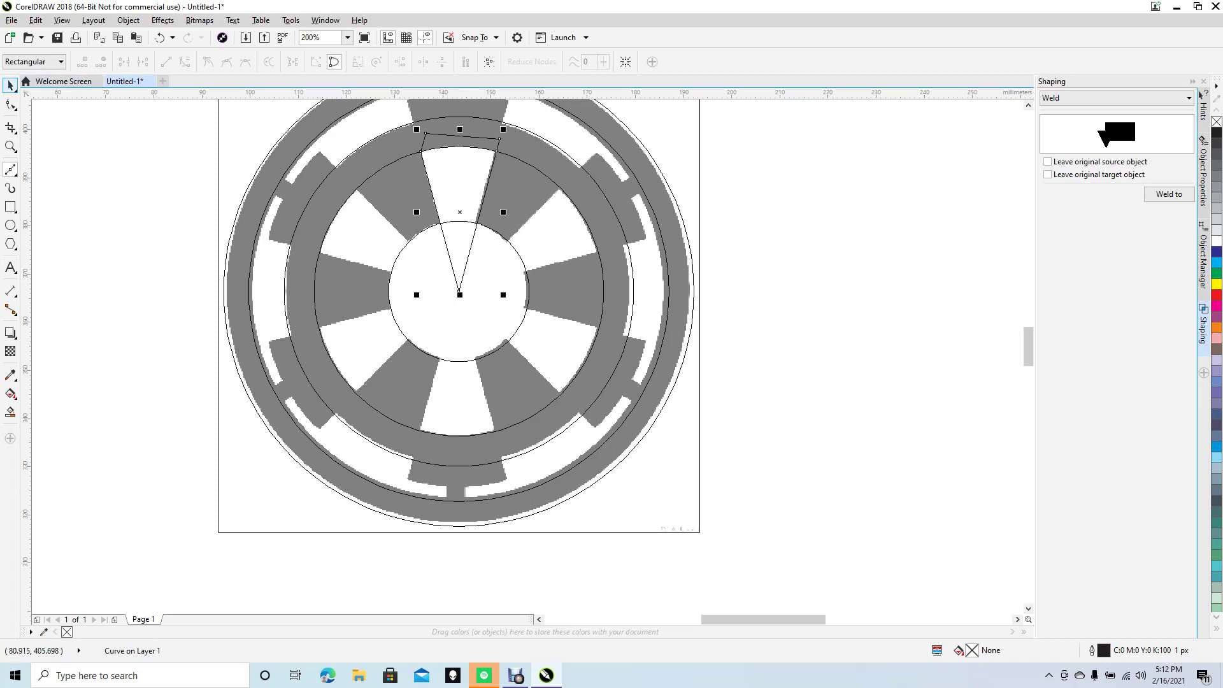
pyautogui.click(11, 86)
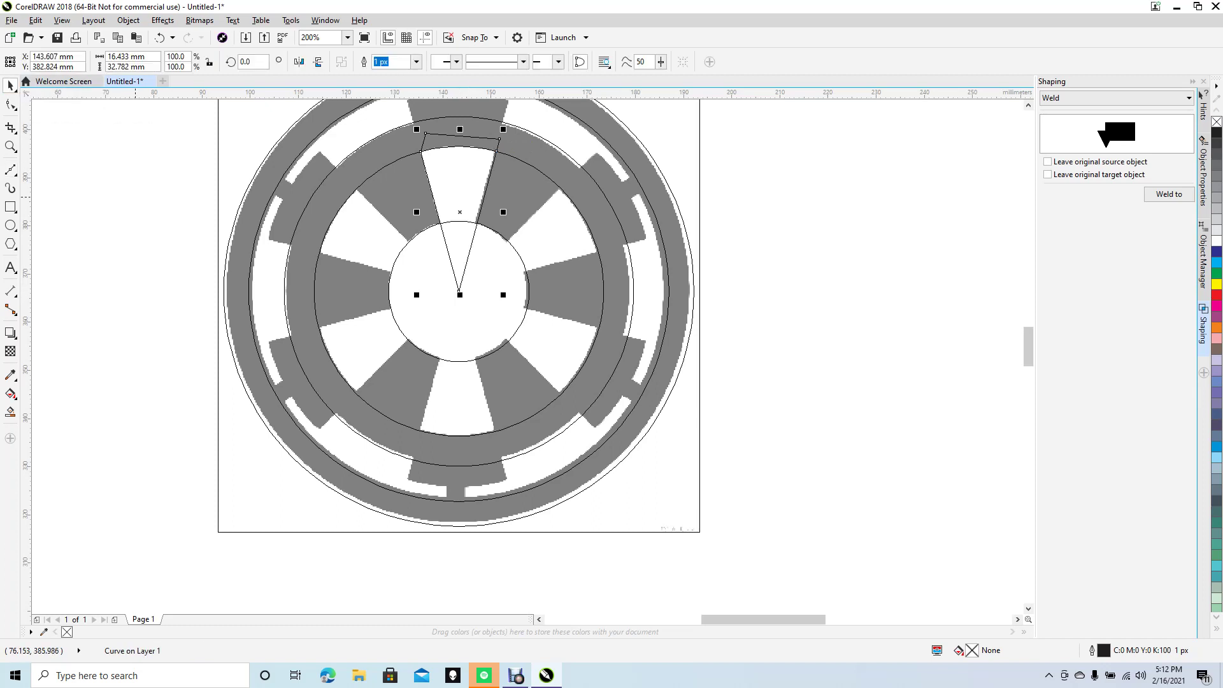
pyautogui.click(135, 197)
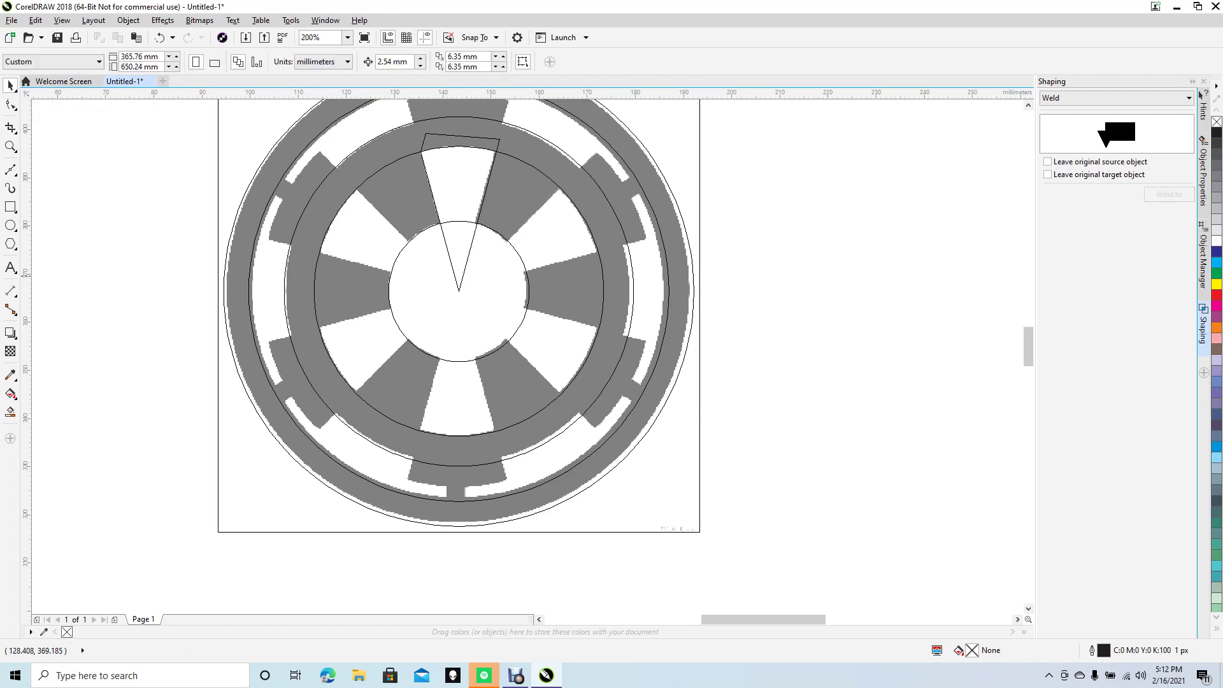
pyautogui.click(469, 250)
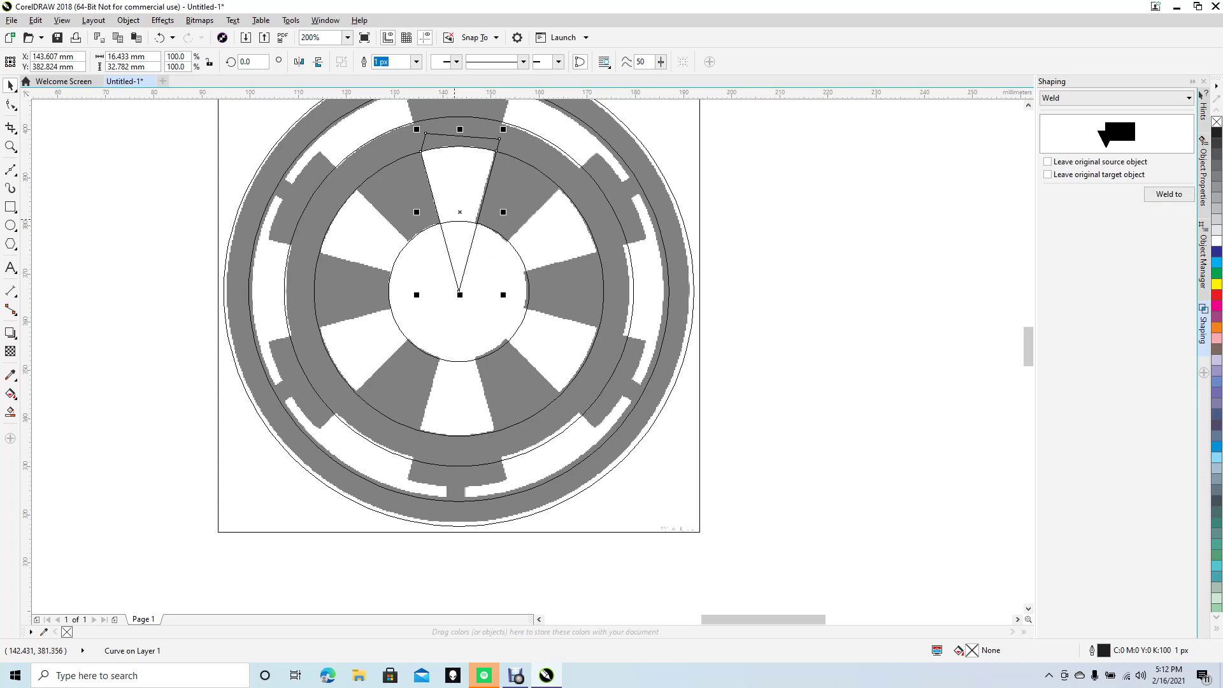
pyautogui.moveTo(460, 212); pyautogui.dragTo(454, 239)
pyautogui.hotkey('ctrl', 'z')
pyautogui.click(460, 212)
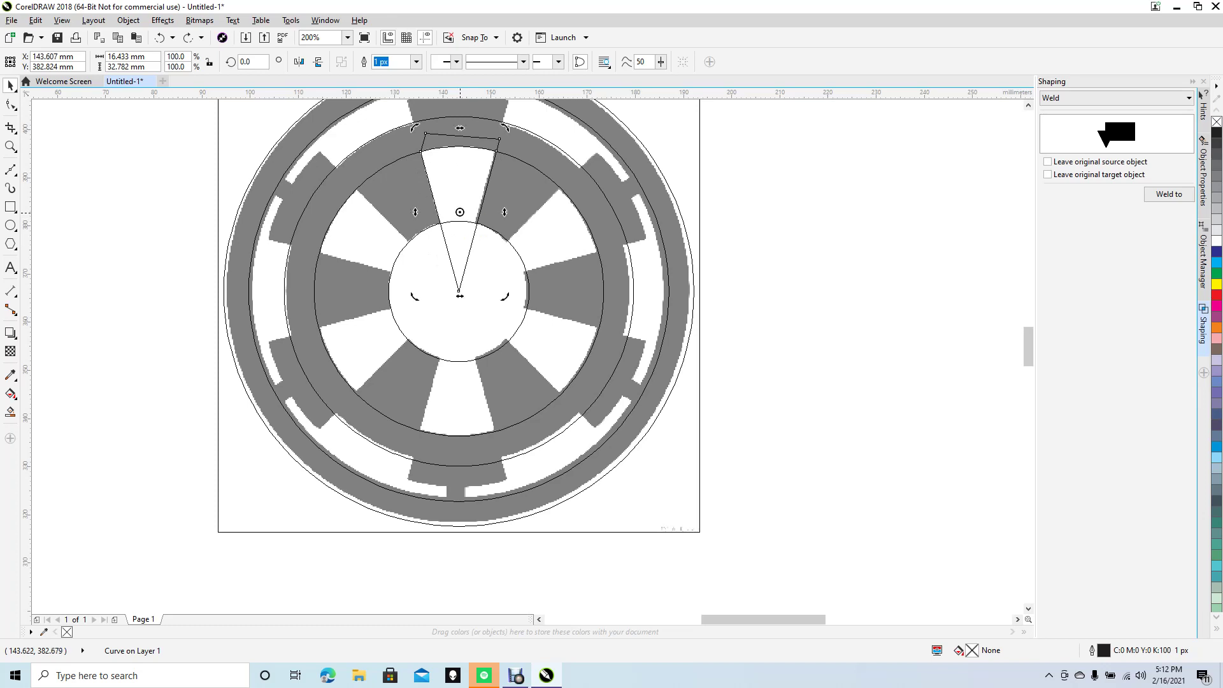
pyautogui.press('Escape')
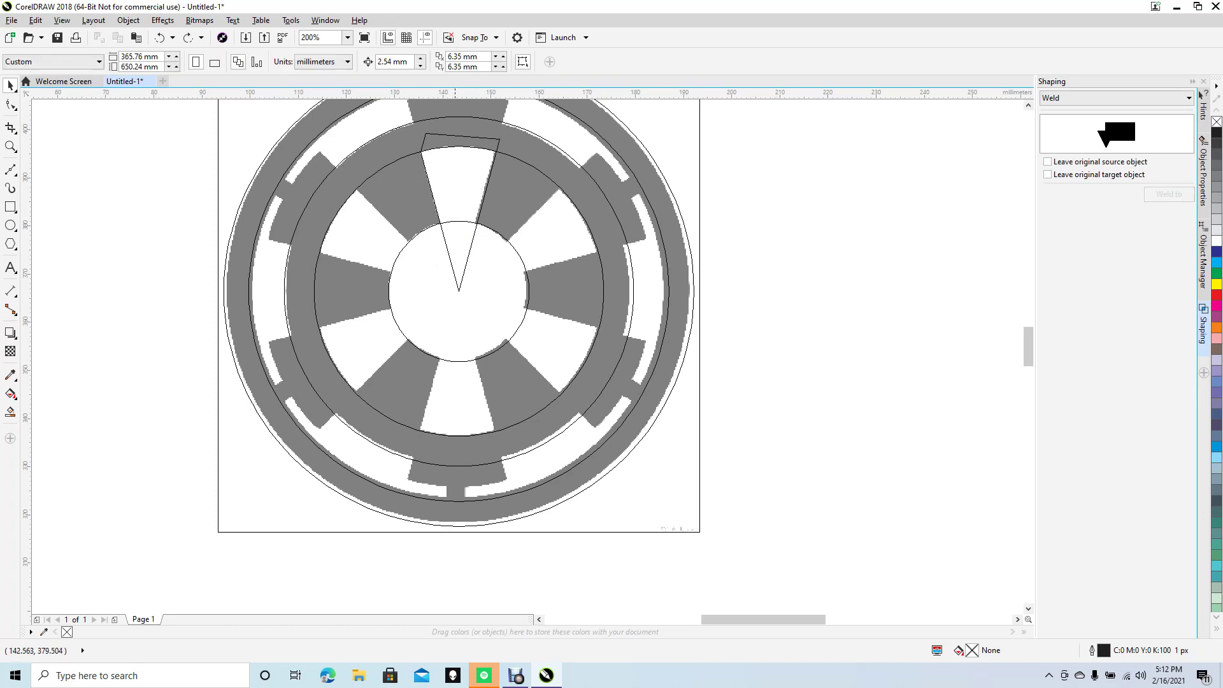
pyautogui.click(461, 212)
pyautogui.moveTo(460, 212)
pyautogui.mouseDown()
pyautogui.moveTo(451, 232)
pyautogui.moveTo(457, 221)
pyautogui.mouseUp()
pyautogui.hotkey('ctrl', 'z')
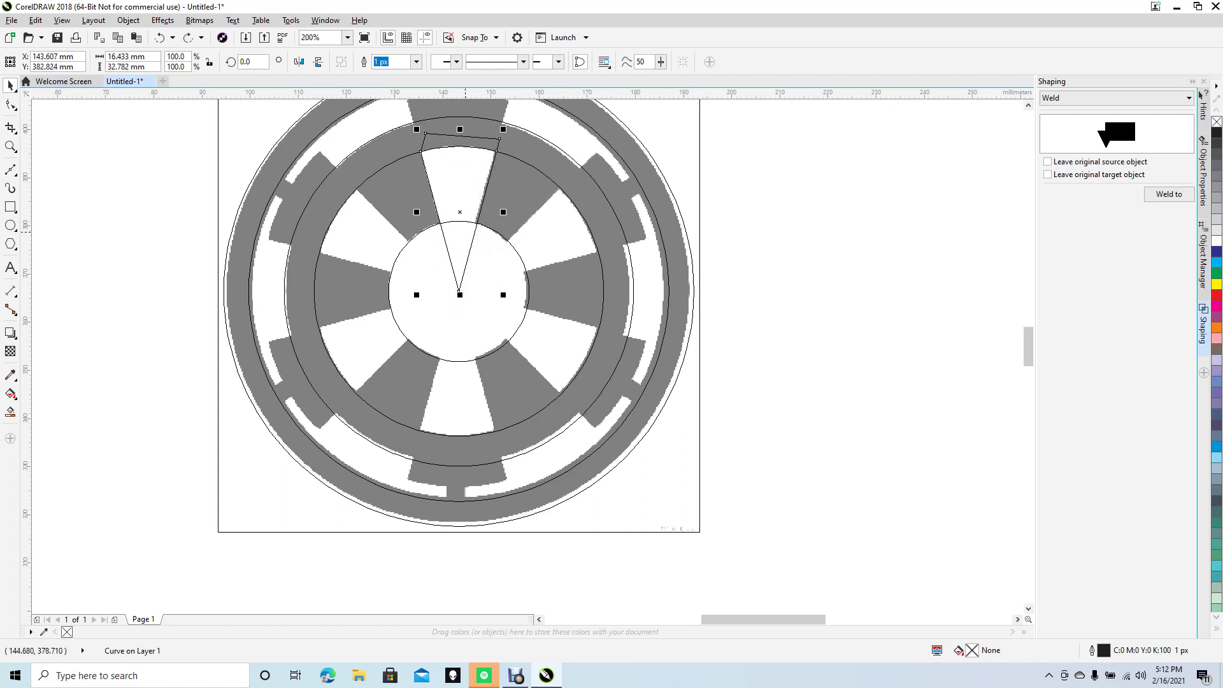
pyautogui.rightClick(460, 211)
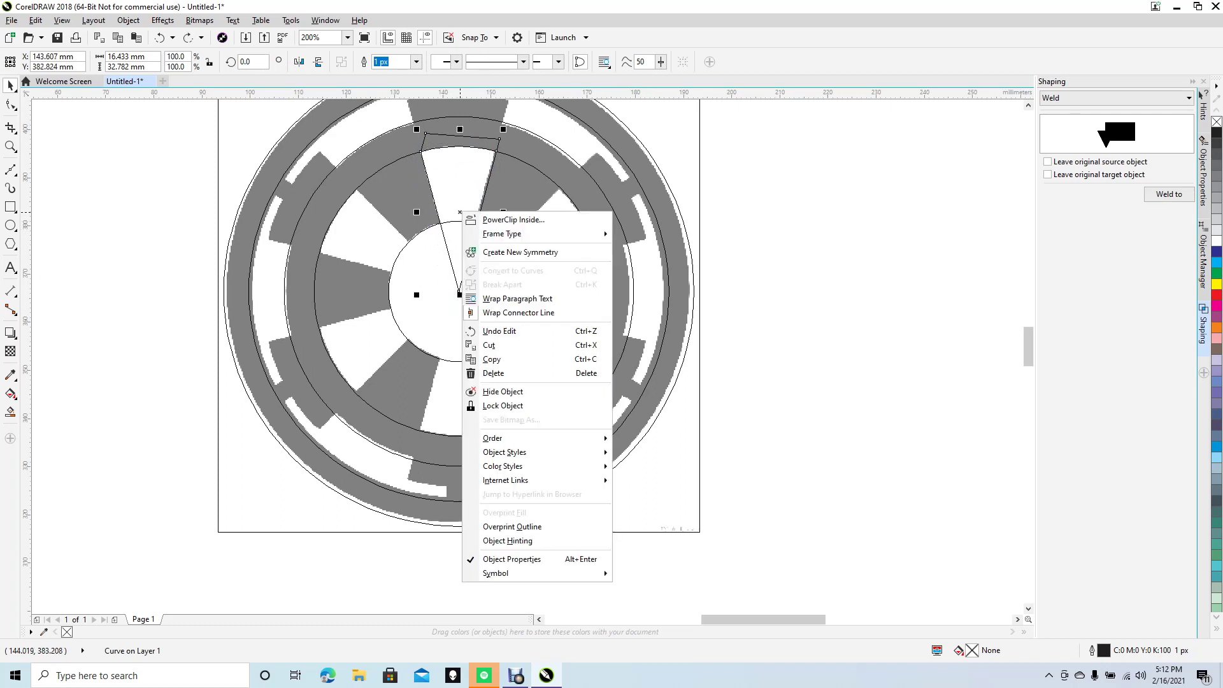
pyautogui.press('Escape')
pyautogui.moveTo(460, 212); pyautogui.dragTo(469, 217)
pyautogui.hotkey('ctrl', 'z')
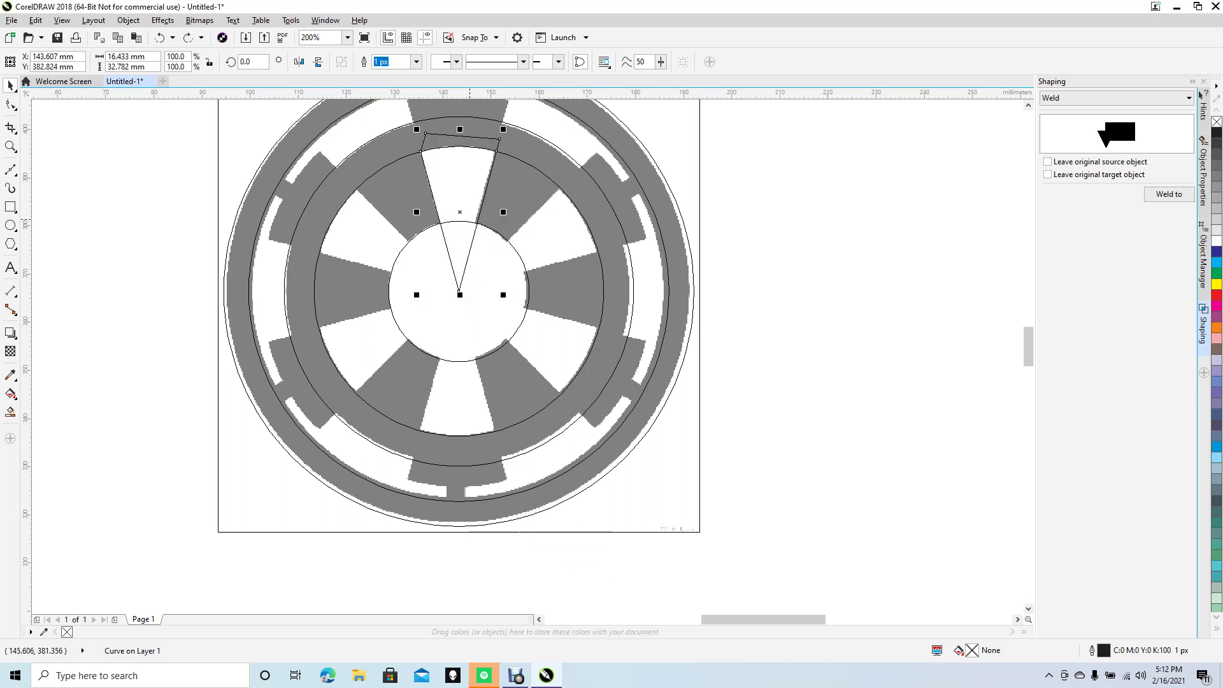
# Step: Rotate a copy of the wedge 30° about the circles' common center onto the upper-left spoke, and delete the original wedge
pyautogui.click(454, 190)
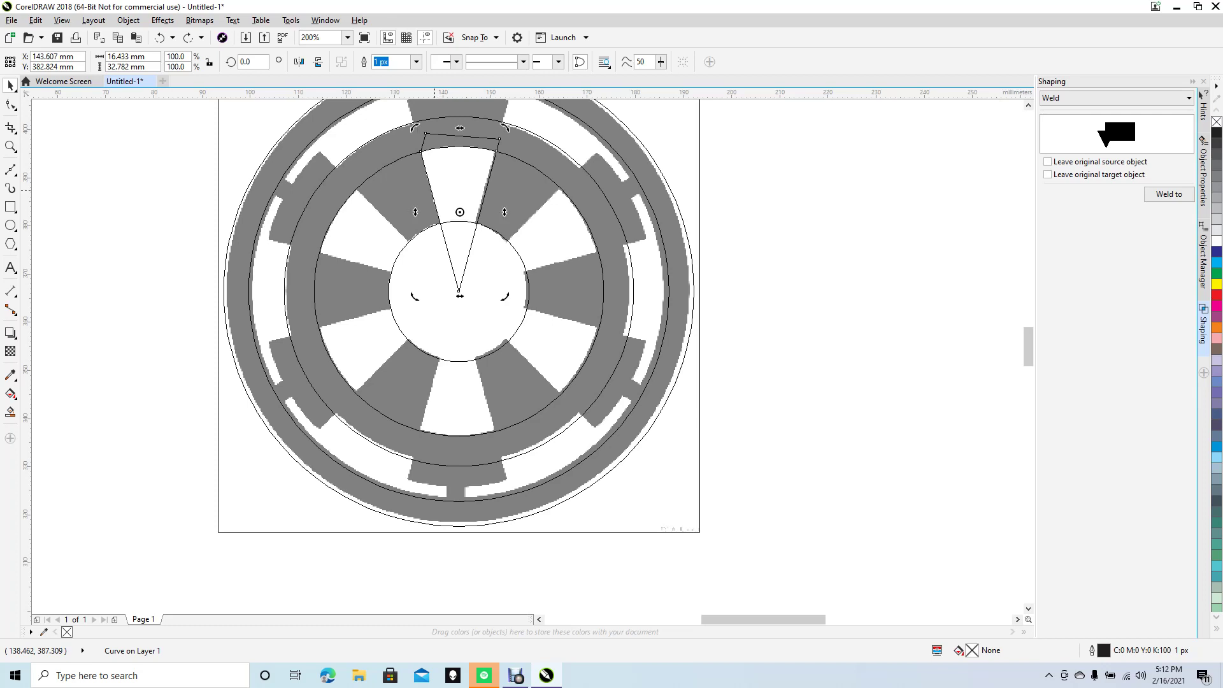
pyautogui.moveTo(460, 212); pyautogui.dragTo(459, 291)
pyautogui.moveTo(415, 128); pyautogui.dragTo(351, 189)
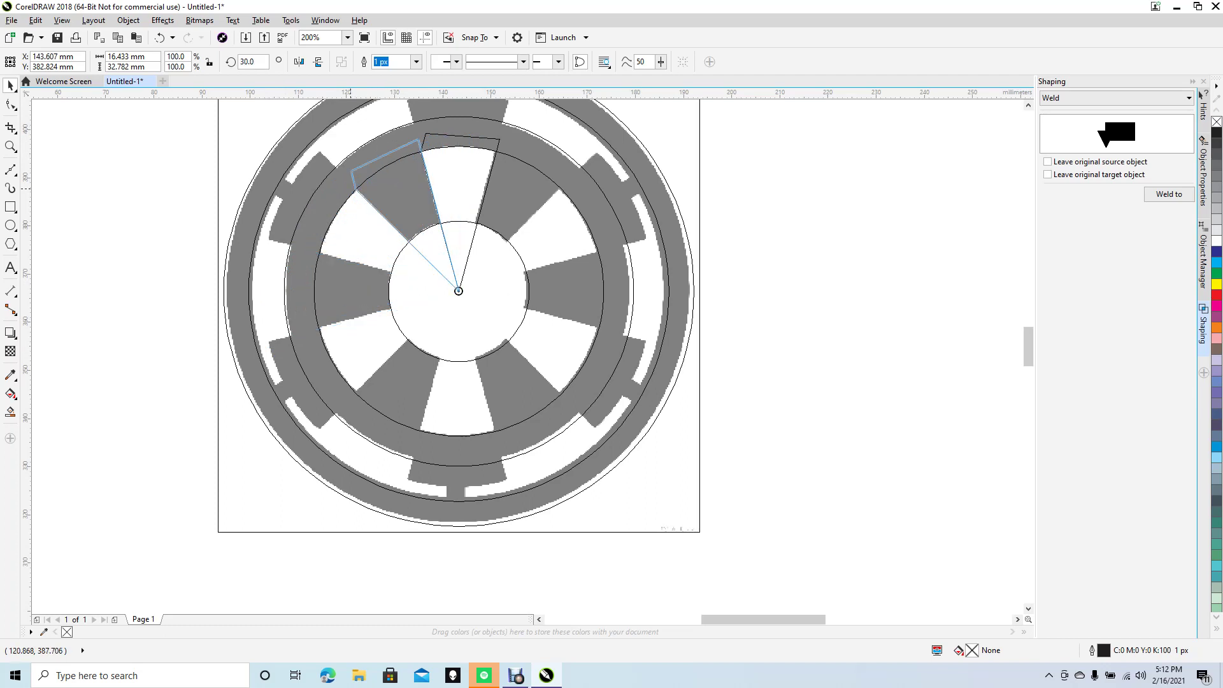
pyautogui.moveTo(351, 189); pyautogui.dragTo(351, 189)
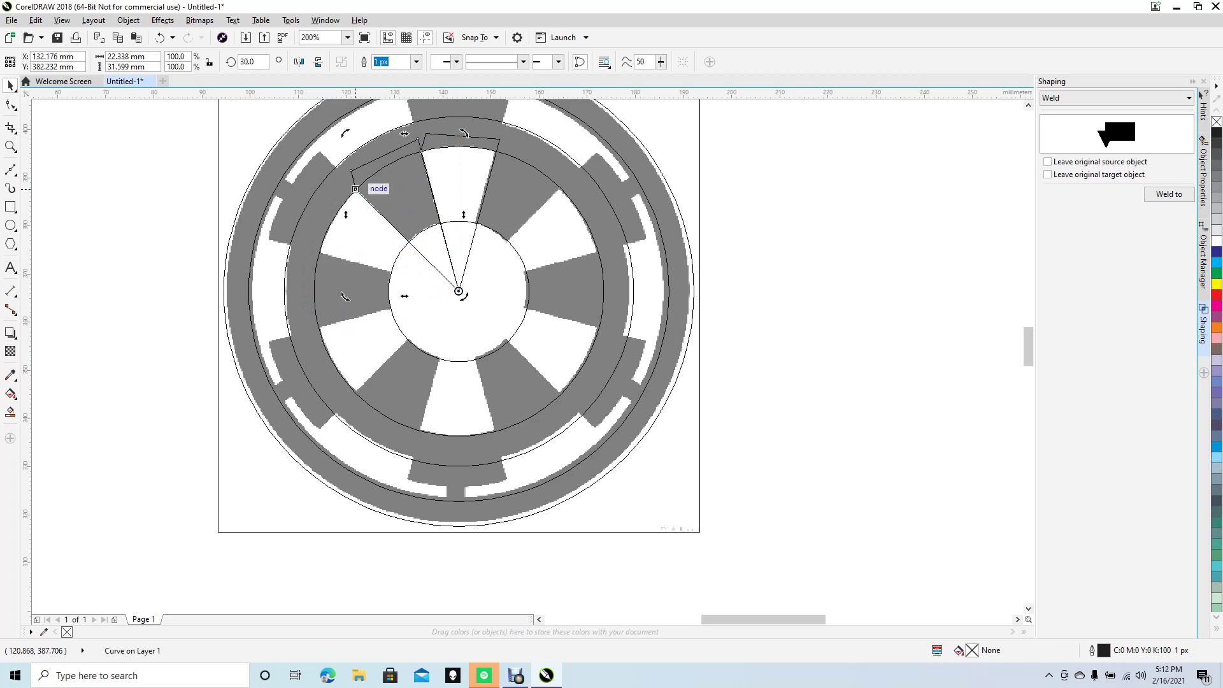
pyautogui.click(491, 138)
pyautogui.press('Delete')
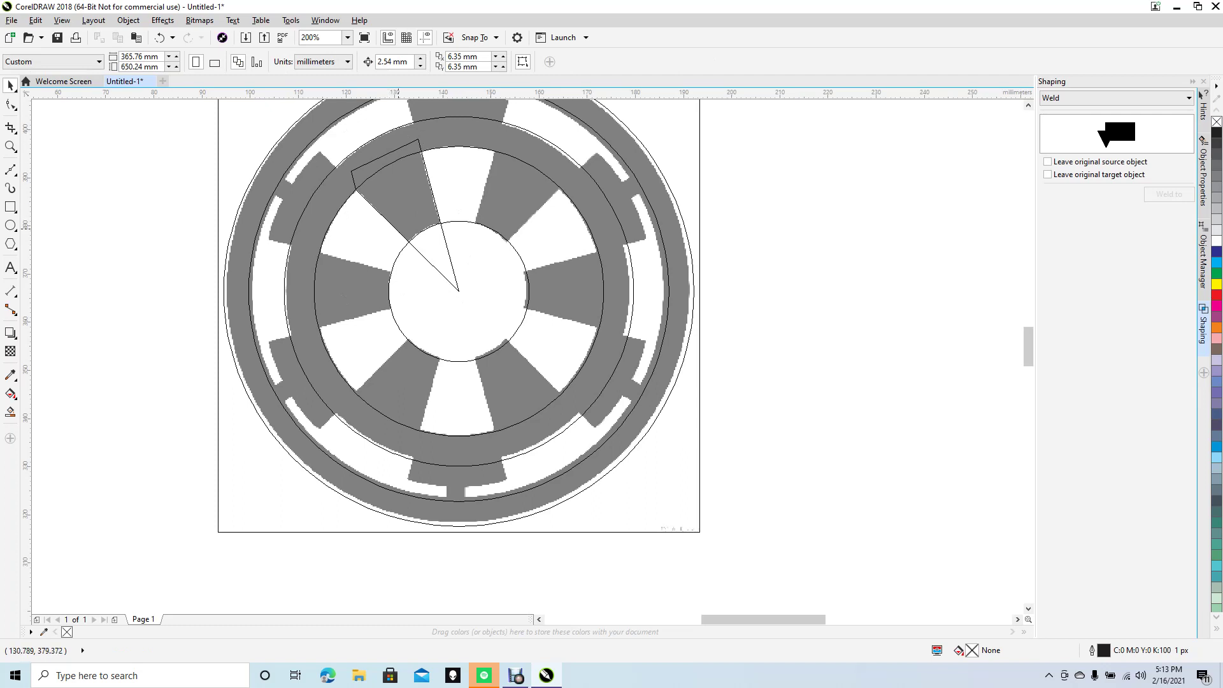
# Step: Add a copy of the upper-left wedge, turned about the circles' center to a 90° rotation, over the left spoke
pyautogui.click(396, 229)
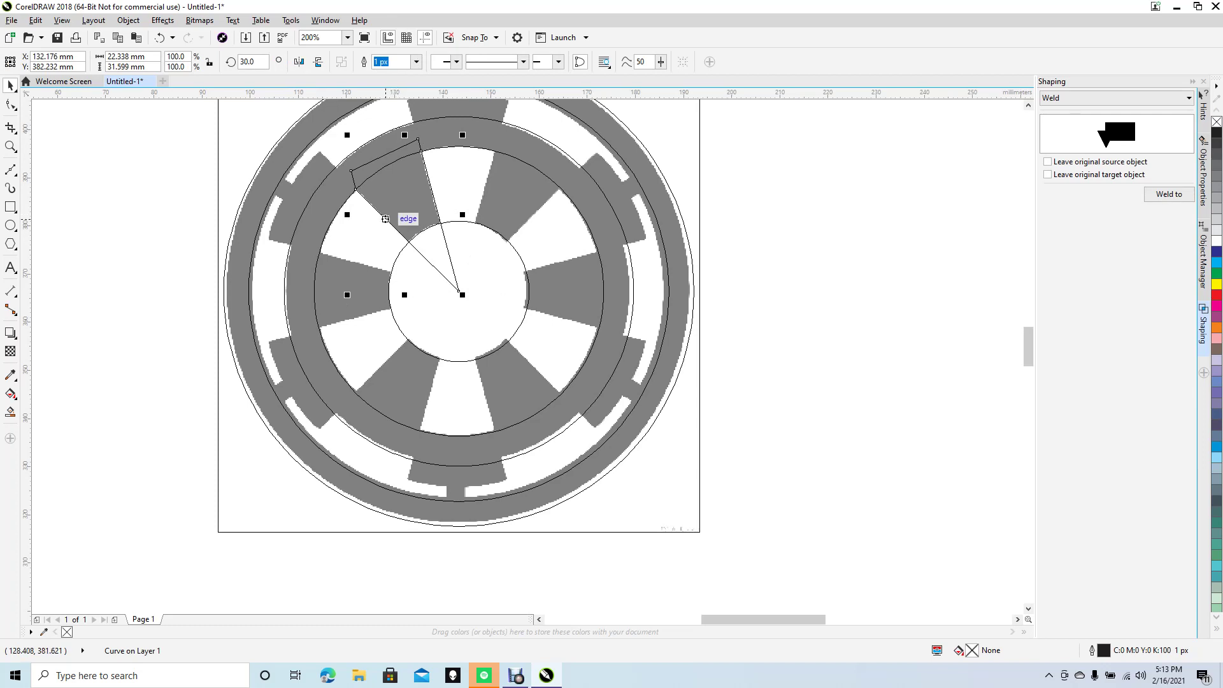
pyautogui.click(386, 219)
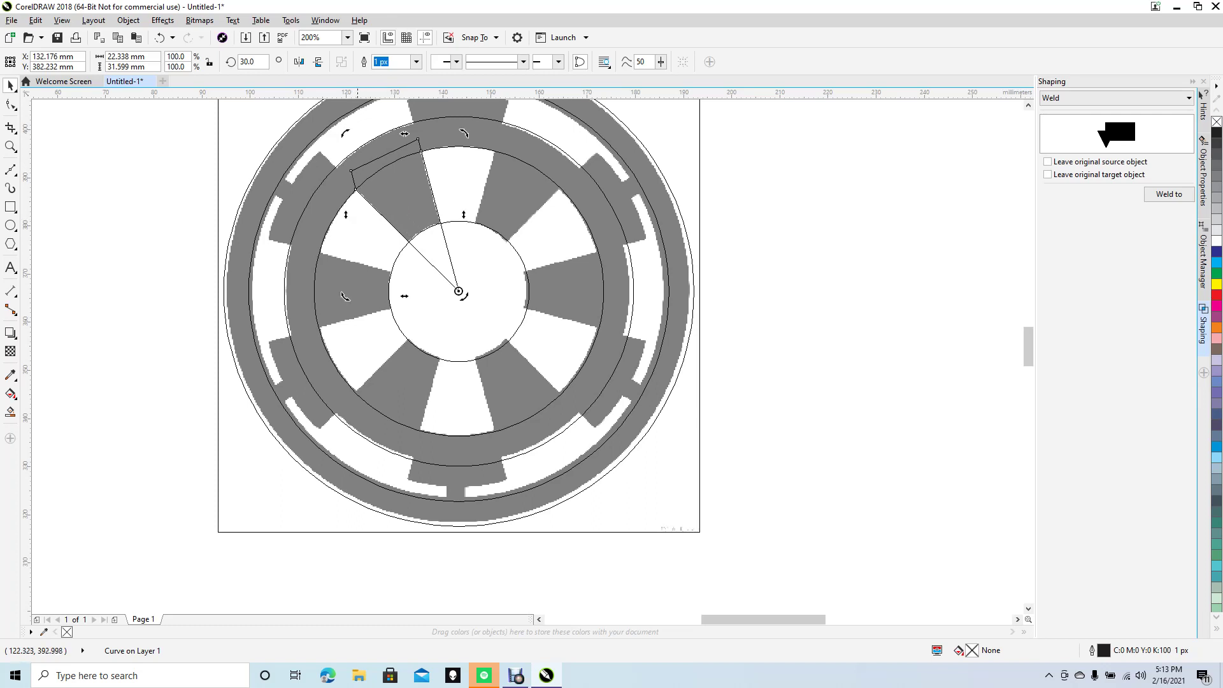
pyautogui.moveTo(344, 137); pyautogui.dragTo(263, 288)
pyautogui.moveTo(460, 290); pyautogui.dragTo(489, 260)
pyautogui.hotkey('ctrl', 'z')
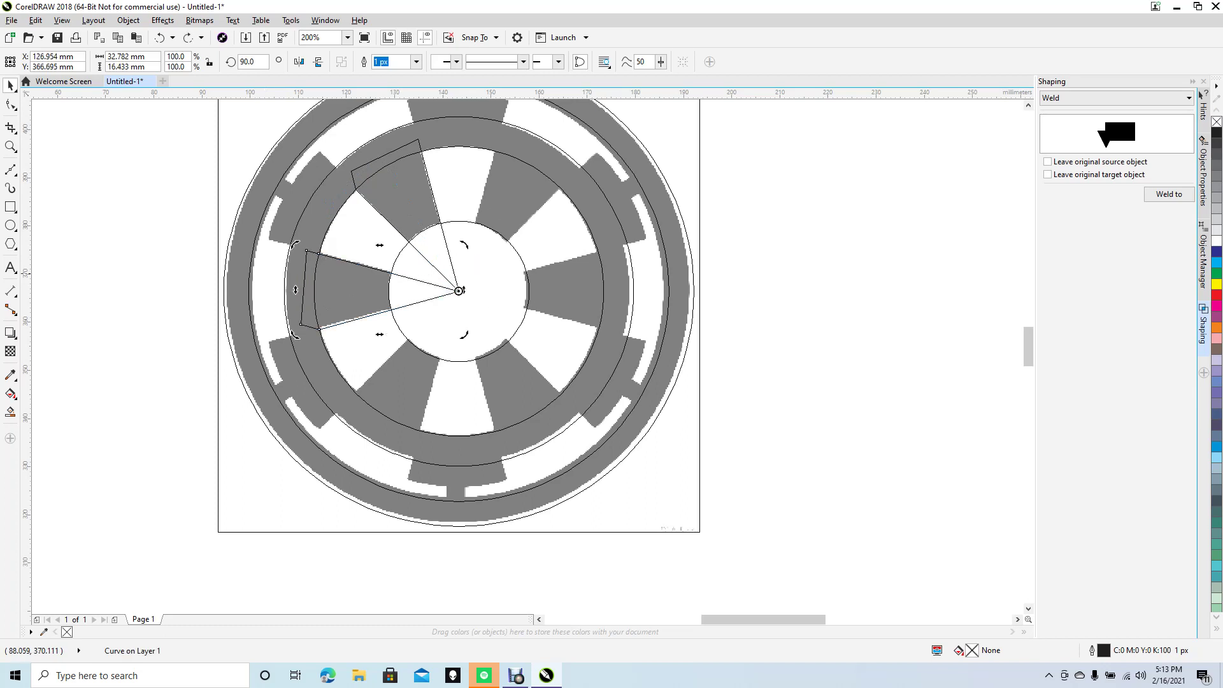
pyautogui.click(191, 307)
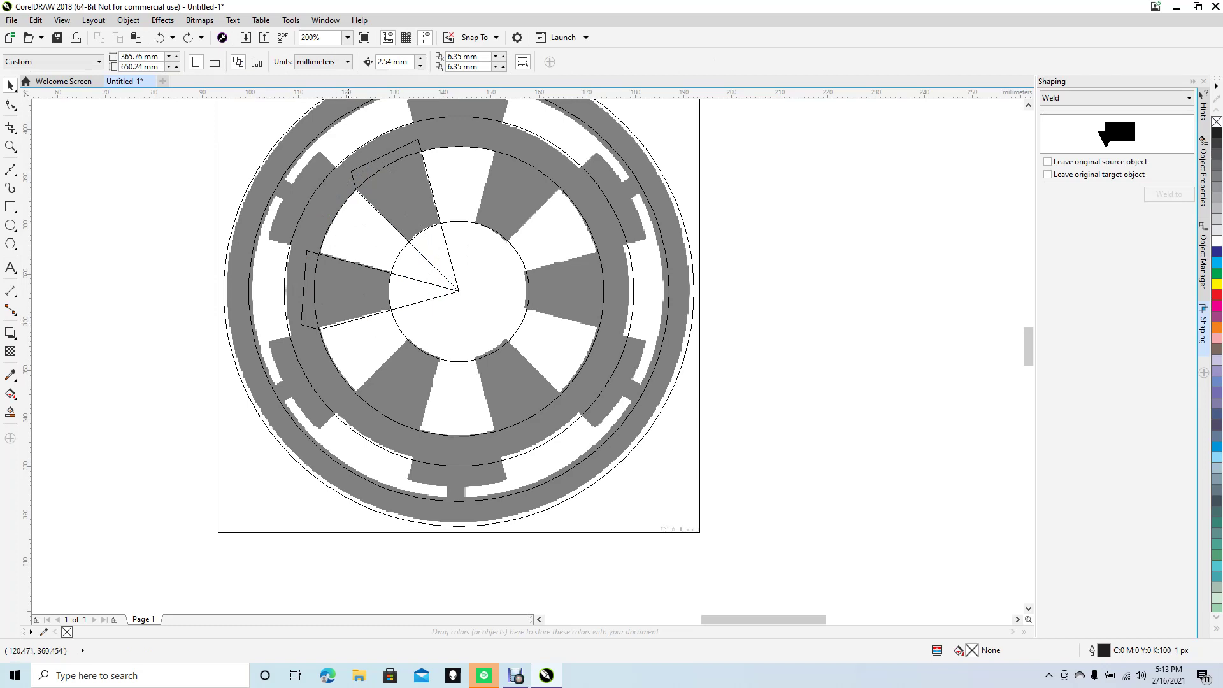
# Step: Add wedge copies turned about the circles' center to 150° and 210° over the two lower spokes
pyautogui.click(351, 320)
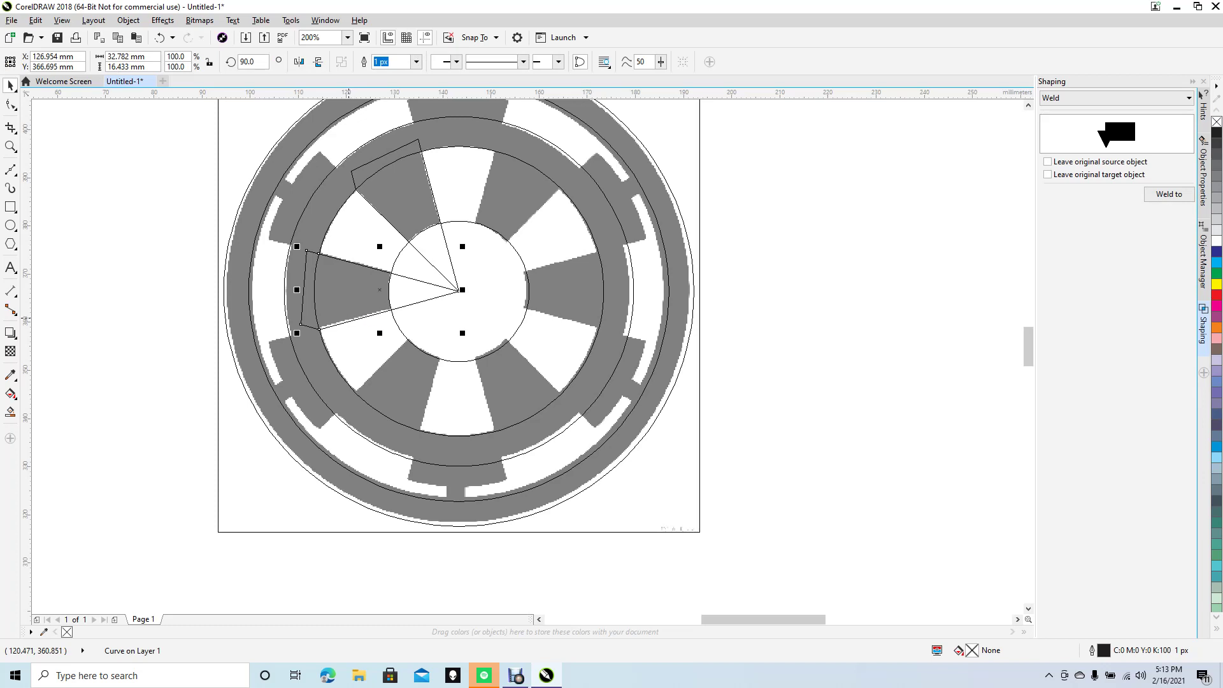
pyautogui.click(351, 321)
pyautogui.moveTo(297, 335); pyautogui.dragTo(393, 472)
pyautogui.rightClick(393, 471)
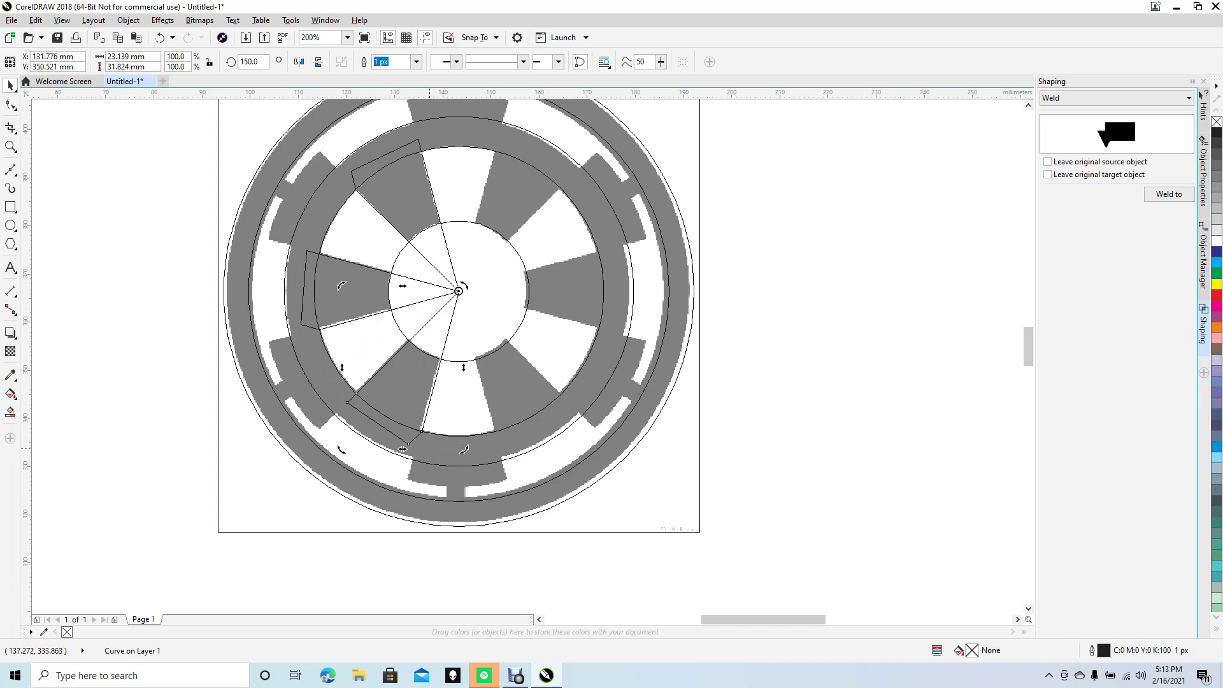
pyautogui.moveTo(465, 450); pyautogui.dragTo(624, 382)
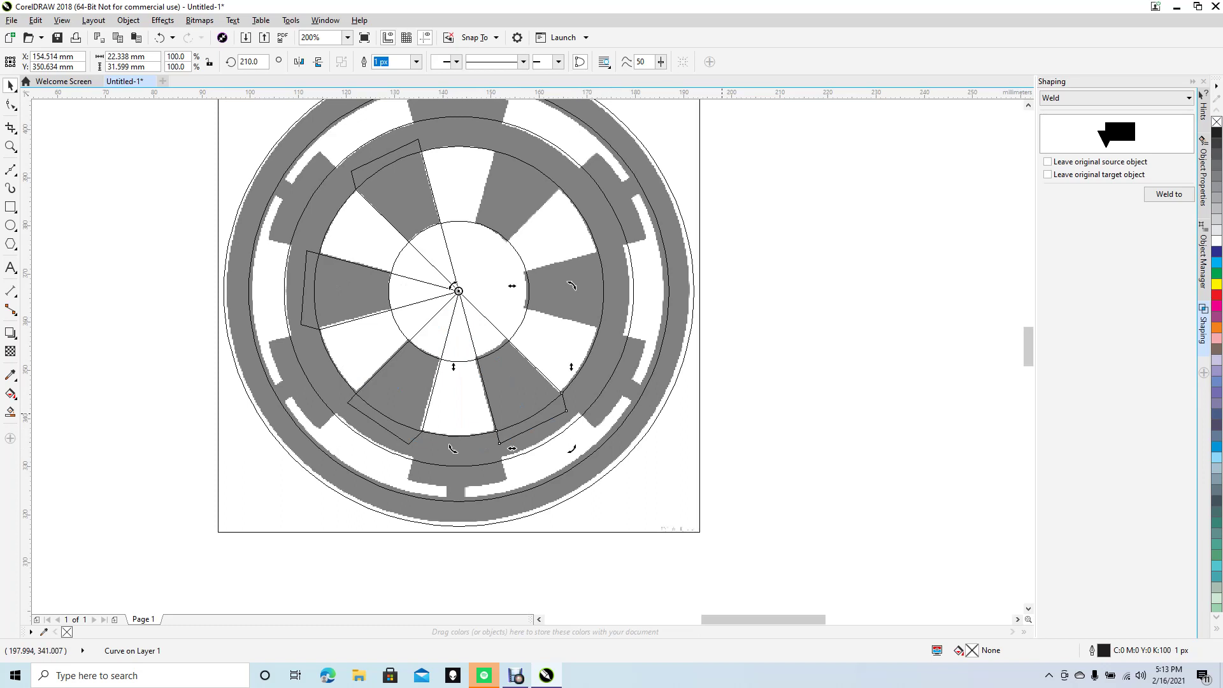
# Step: Add wedge copies turned about the circles' center to 270° and 330° over the right and upper-right spokes
pyautogui.moveTo(572, 448); pyautogui.dragTo(715, 223)
pyautogui.moveTo(707, 269); pyautogui.dragTo(758, 249)
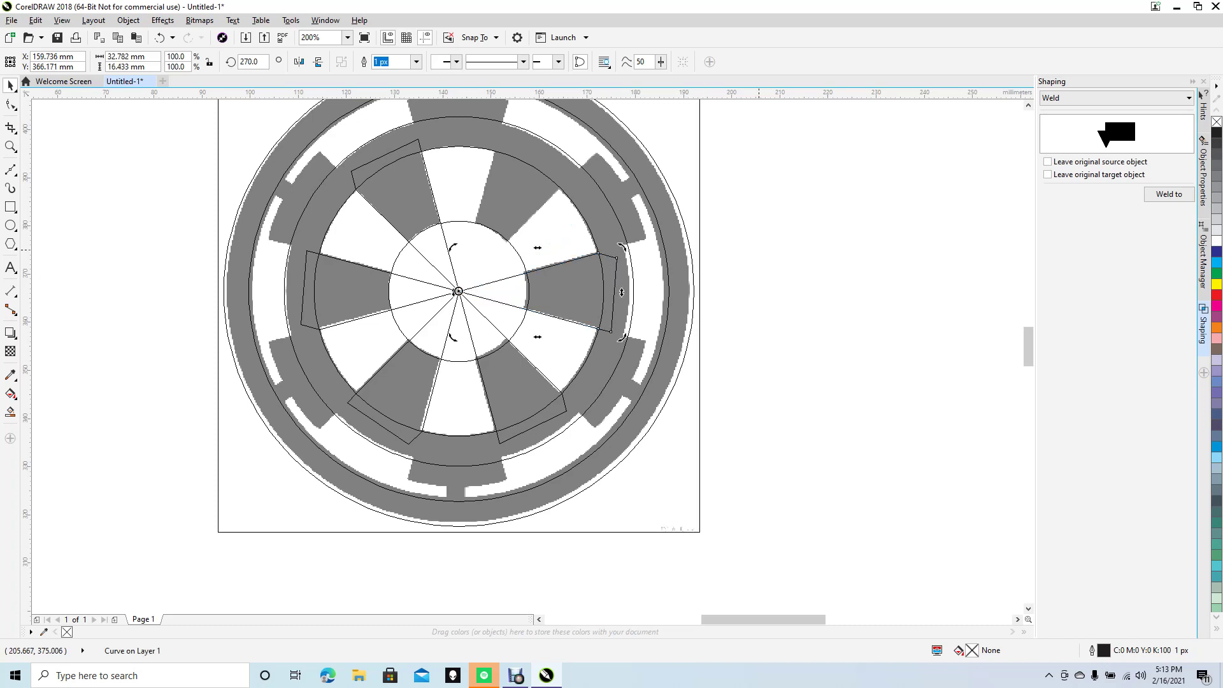
pyautogui.moveTo(621, 246); pyautogui.dragTo(510, 142)
pyautogui.click(783, 272)
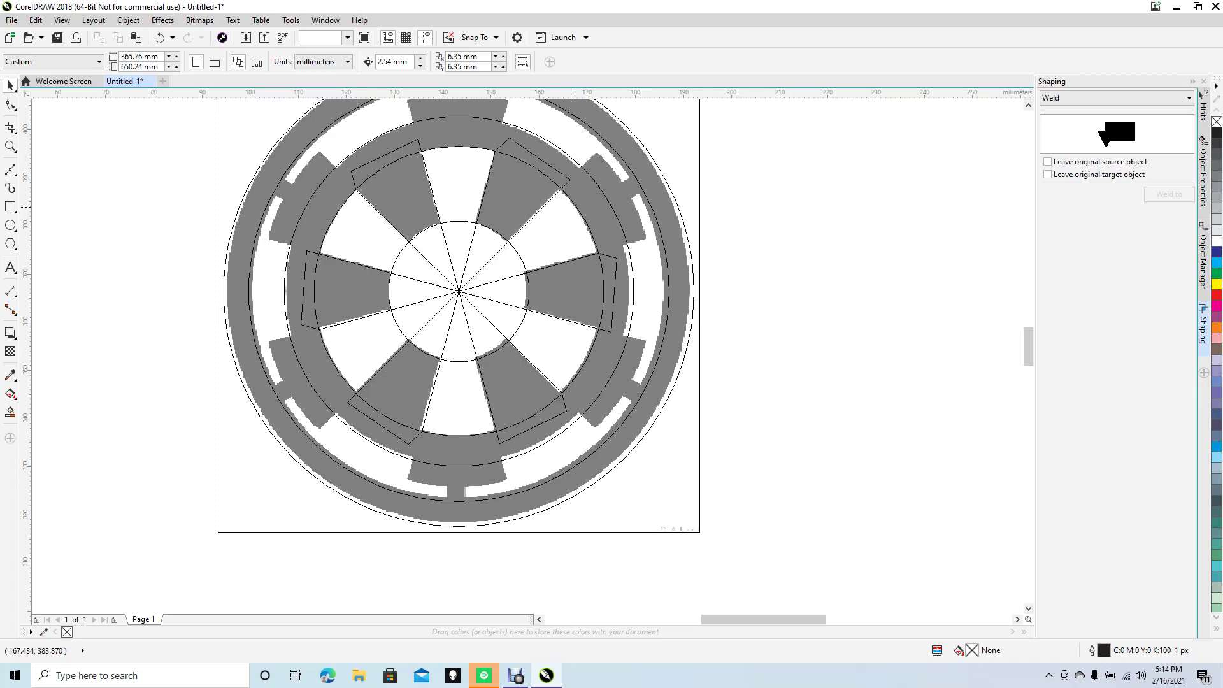
# Step: Trim the 72.6 mm circle with the 60.1 mm circle, leaving the original source object, and delete that leftover source circle
pyautogui.click(575, 206)
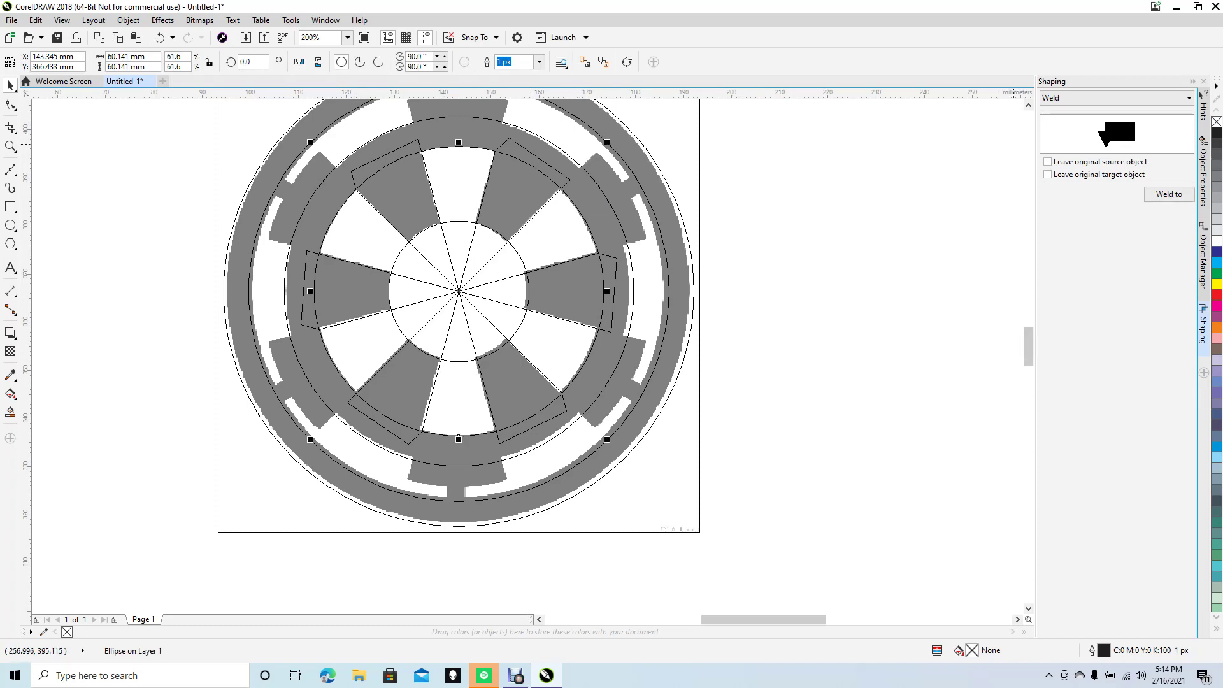
pyautogui.click(1116, 97)
pyautogui.click(1116, 120)
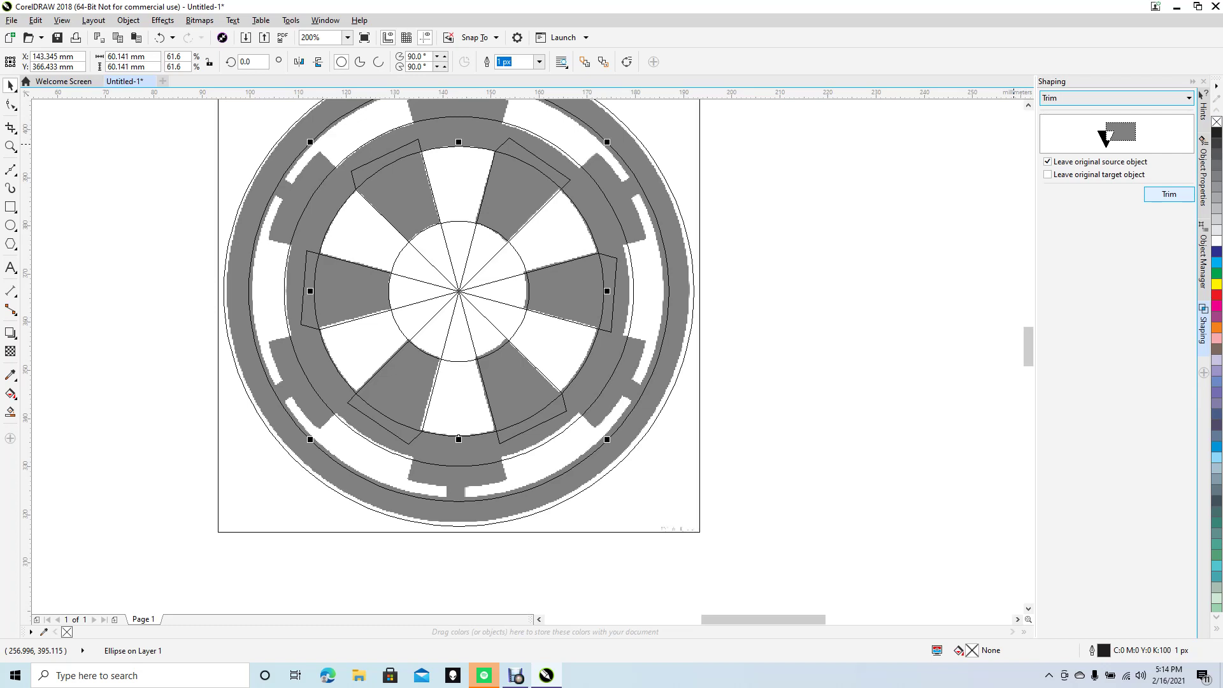
pyautogui.click(1169, 194)
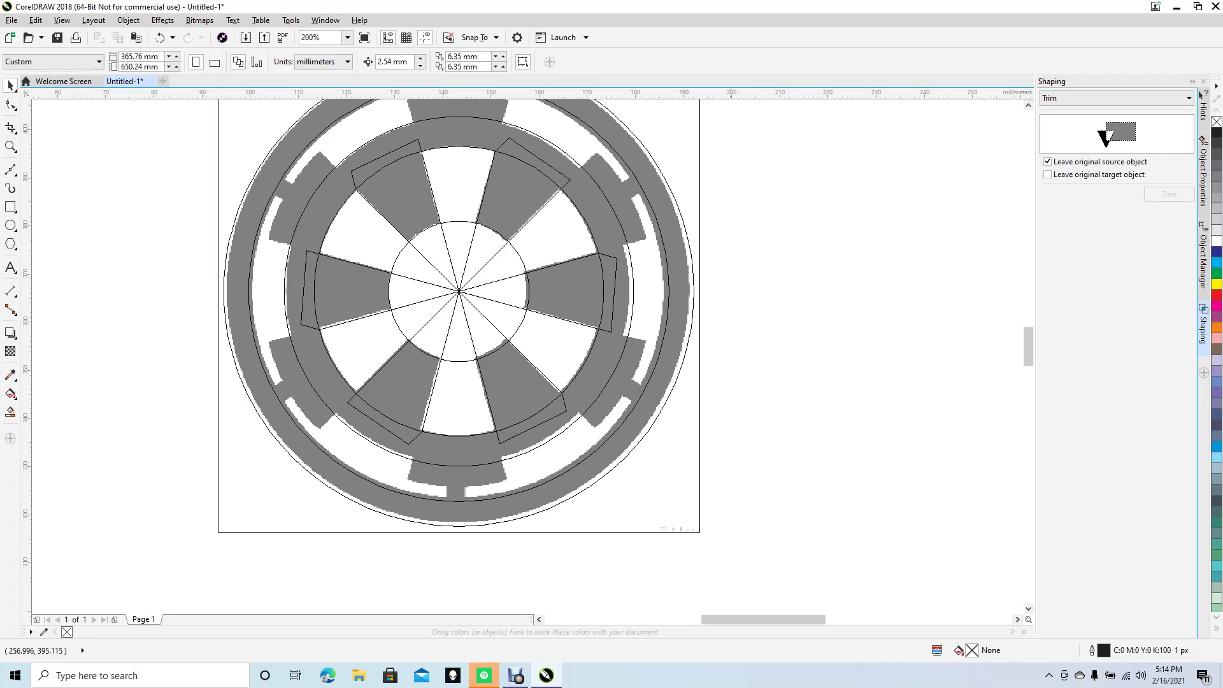
pyautogui.click(553, 144)
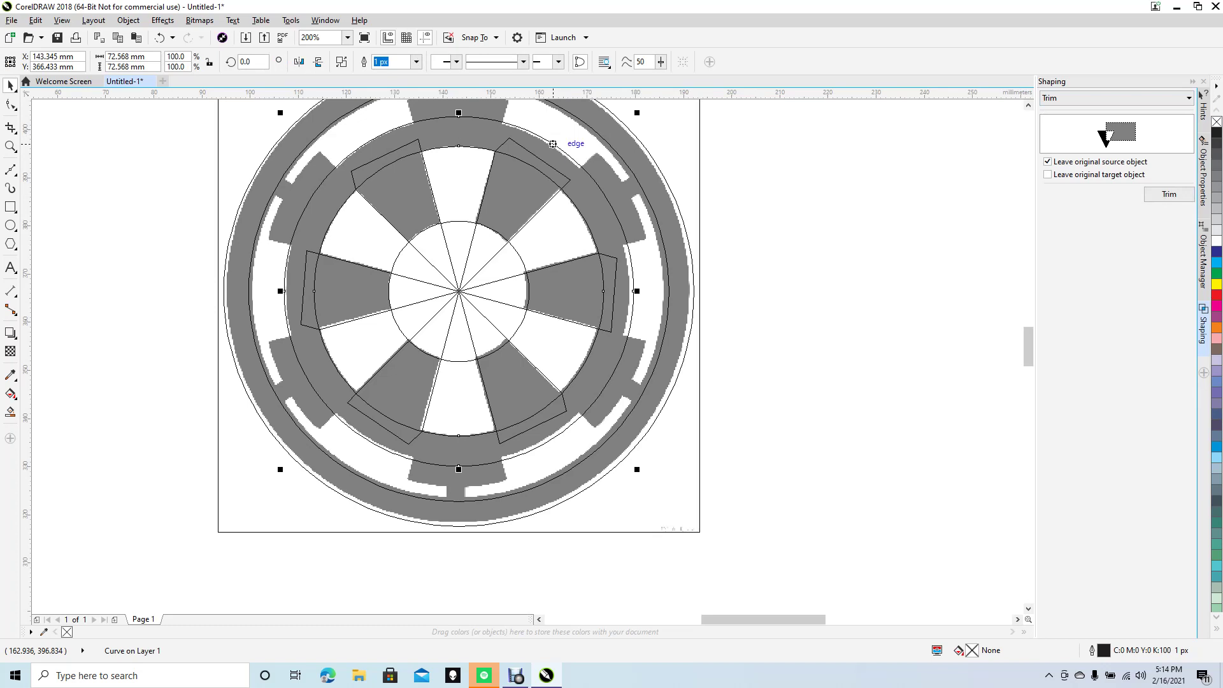
pyautogui.click(836, 263)
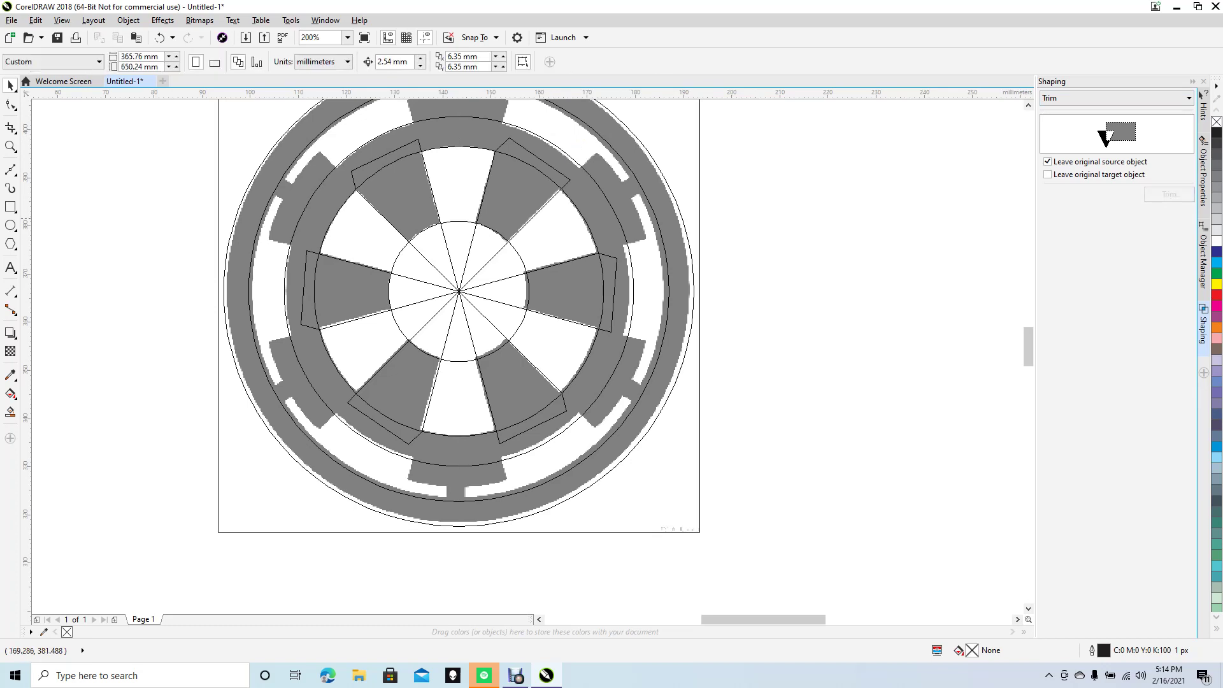
pyautogui.moveTo(582, 221); pyautogui.dragTo(950, 274)
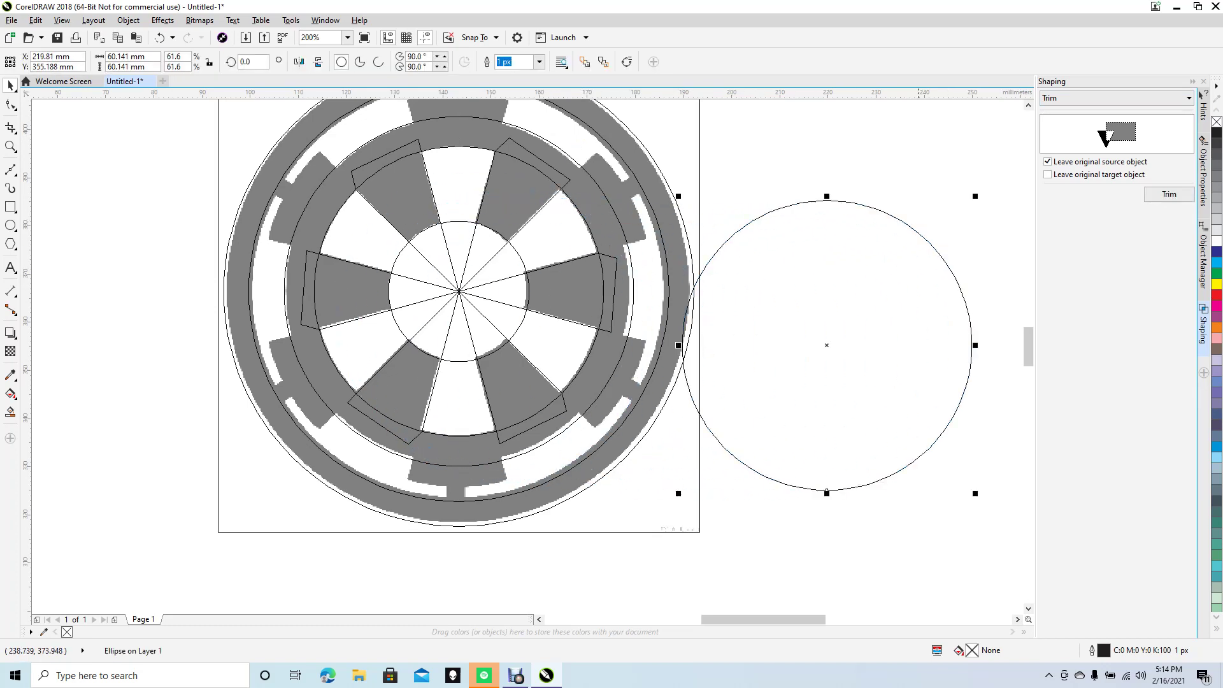
pyautogui.press('Delete')
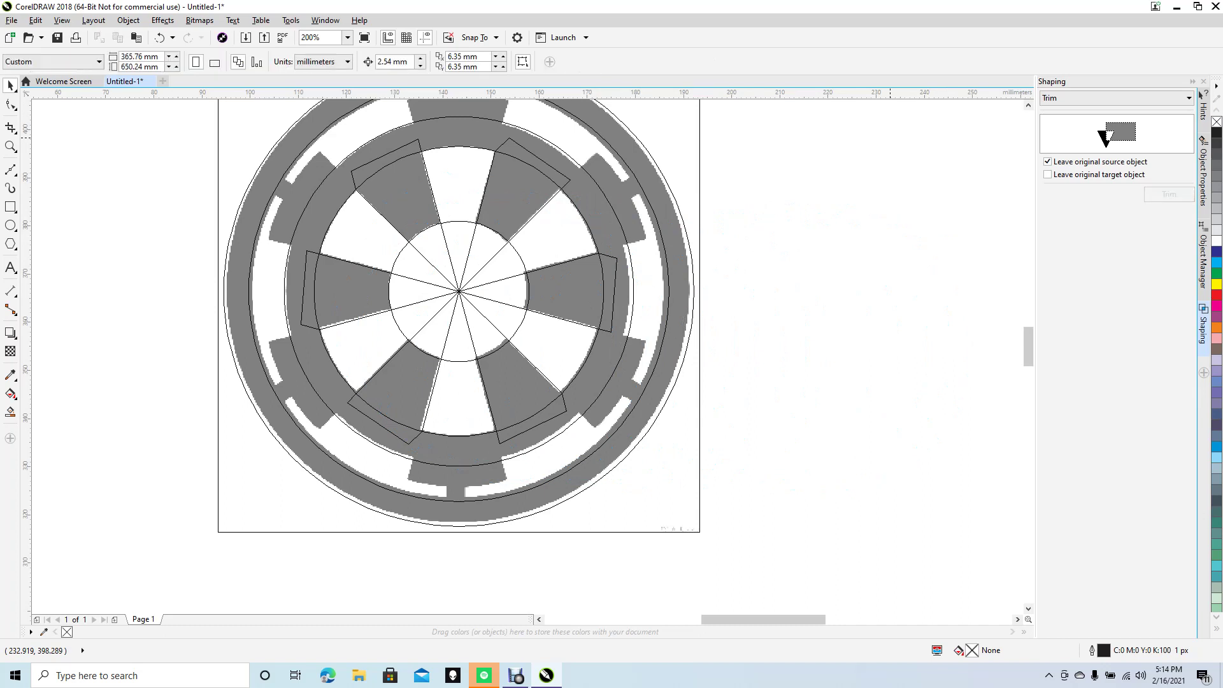
pyautogui.click(518, 153)
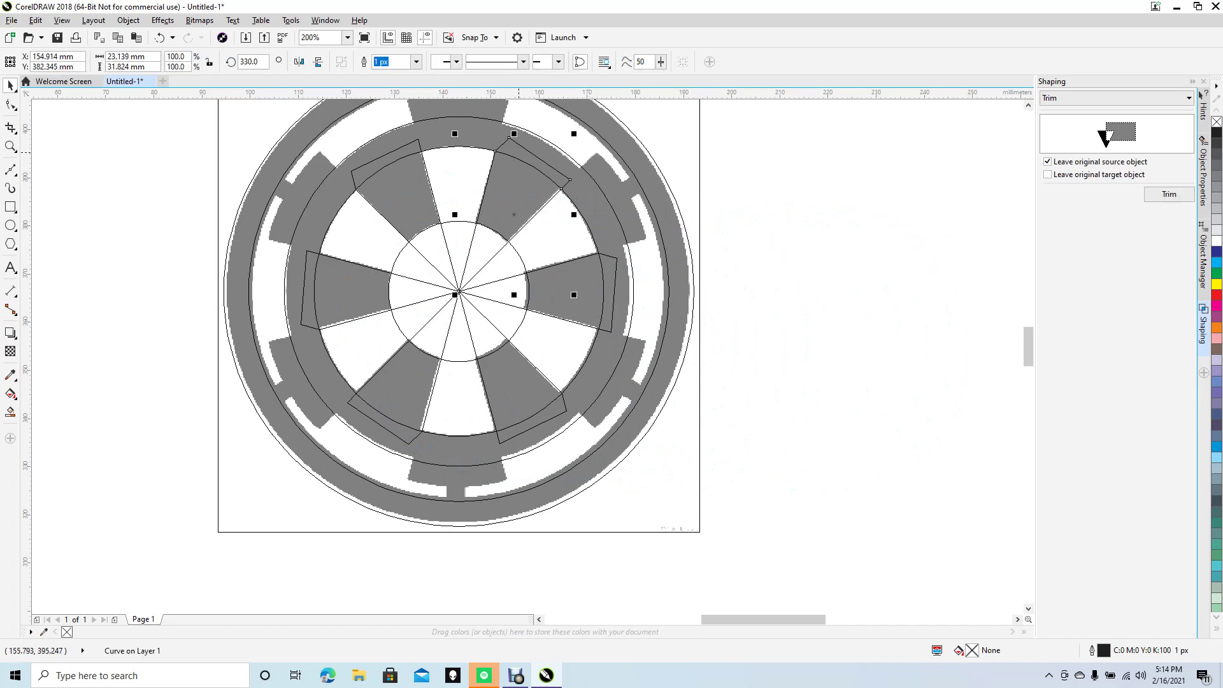
pyautogui.click(385, 155)
pyautogui.click(305, 292)
pyautogui.click(518, 144)
pyautogui.keyDown('shift'); pyautogui.click(387, 157); pyautogui.keyUp('shift')
pyautogui.keyDown('shift'); pyautogui.click(385, 154); pyautogui.keyUp('shift')
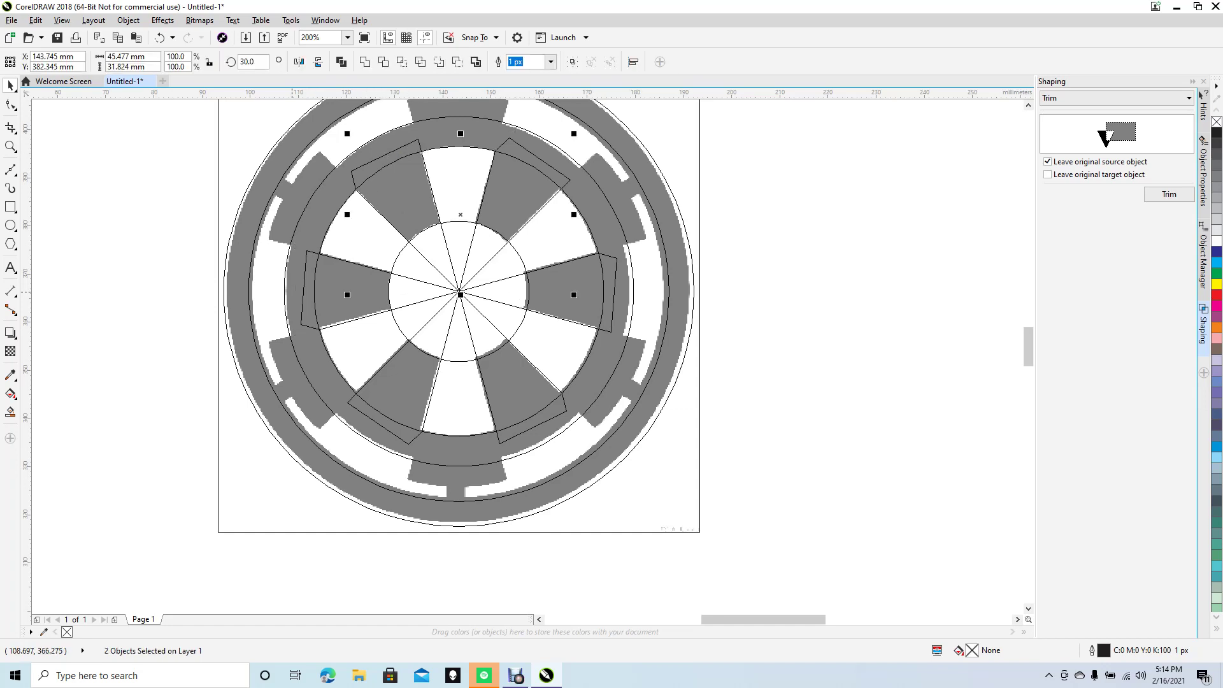
pyautogui.keyDown('shift'); pyautogui.click(304, 306); pyautogui.keyUp('shift')
pyautogui.keyDown('shift'); pyautogui.click(361, 411); pyautogui.keyUp('shift')
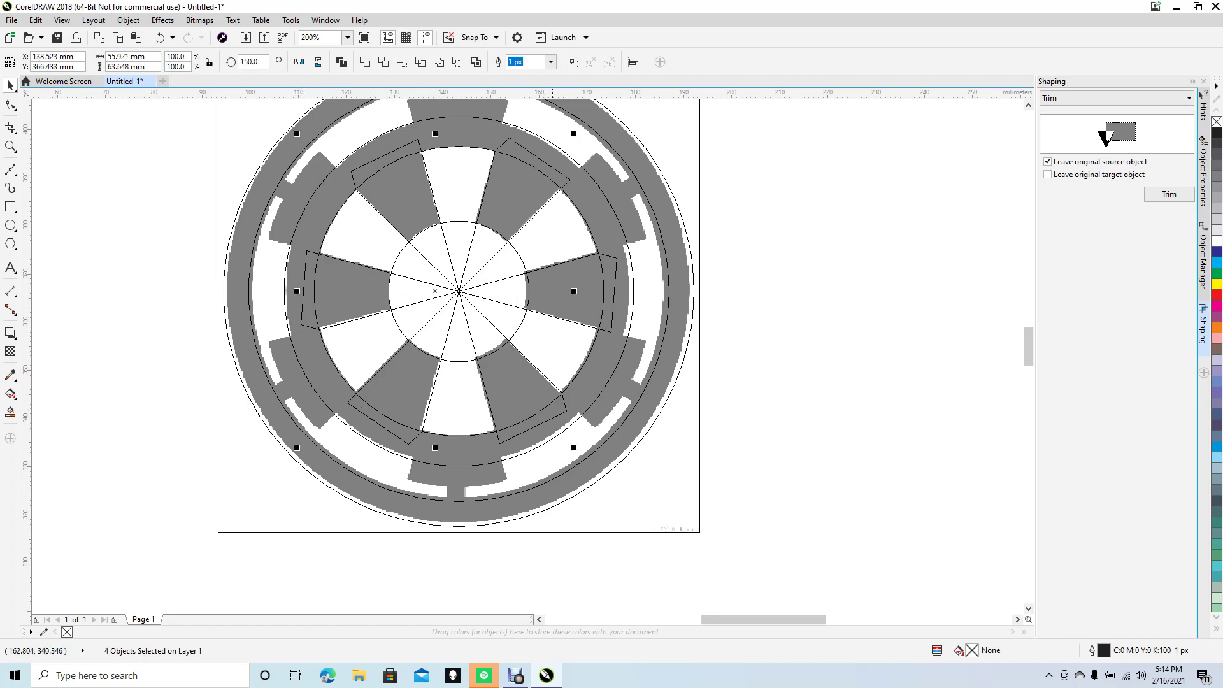
pyautogui.keyDown('shift'); pyautogui.click(555, 416); pyautogui.keyUp('shift')
pyautogui.keyDown('shift'); pyautogui.click(552, 409); pyautogui.keyUp('shift')
pyautogui.keyDown('shift'); pyautogui.click(559, 415); pyautogui.keyUp('shift')
pyautogui.keyDown('shift'); pyautogui.click(559, 414); pyautogui.keyUp('shift')
pyautogui.keyDown('shift'); pyautogui.click(611, 320); pyautogui.keyUp('shift')
pyautogui.keyDown('shift'); pyautogui.click(542, 165); pyautogui.keyUp('shift')
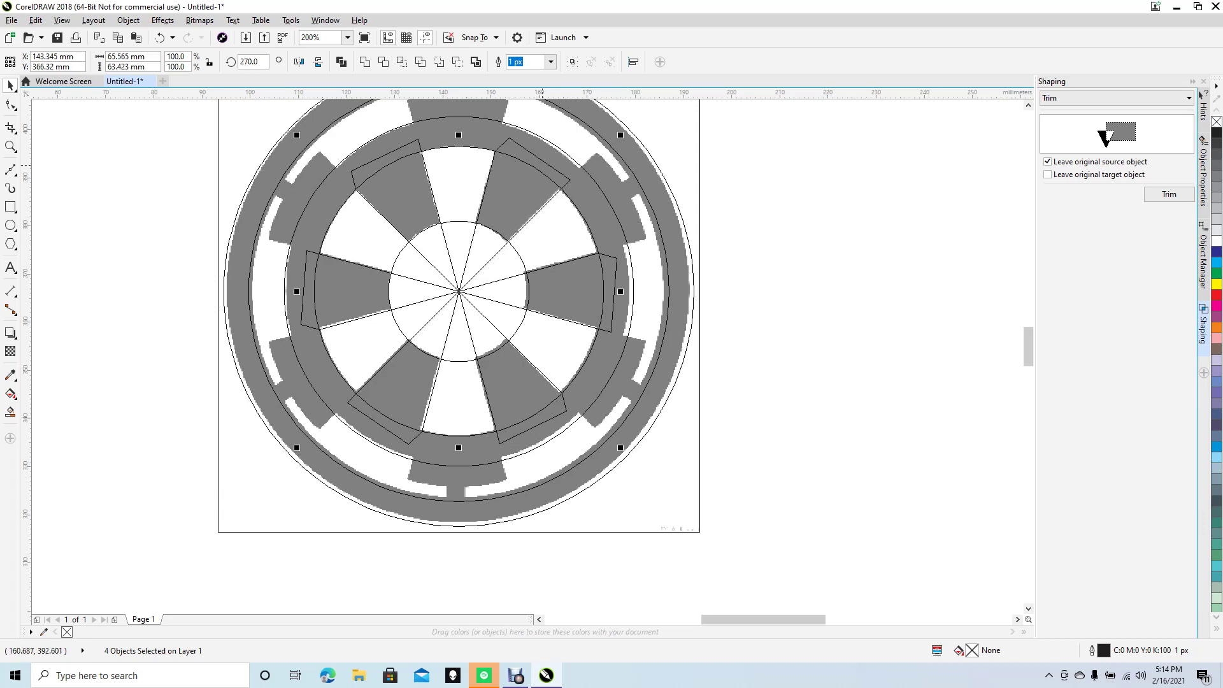
pyautogui.moveTo(543, 163); pyautogui.dragTo(777, 248)
pyautogui.hotkey('ctrl', 'z')
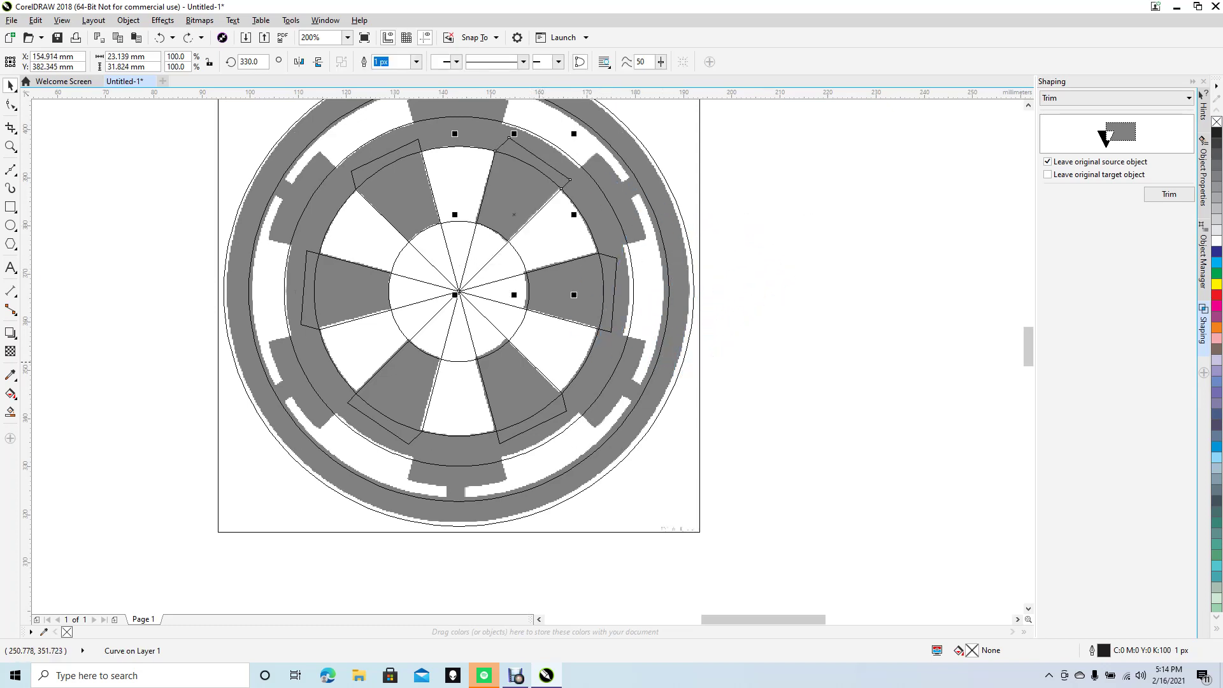
pyautogui.press('Escape')
# Step: Weld the six spoke wedges to the 72.6 mm ring, without leaving the original source or target objects
pyautogui.click(384, 155)
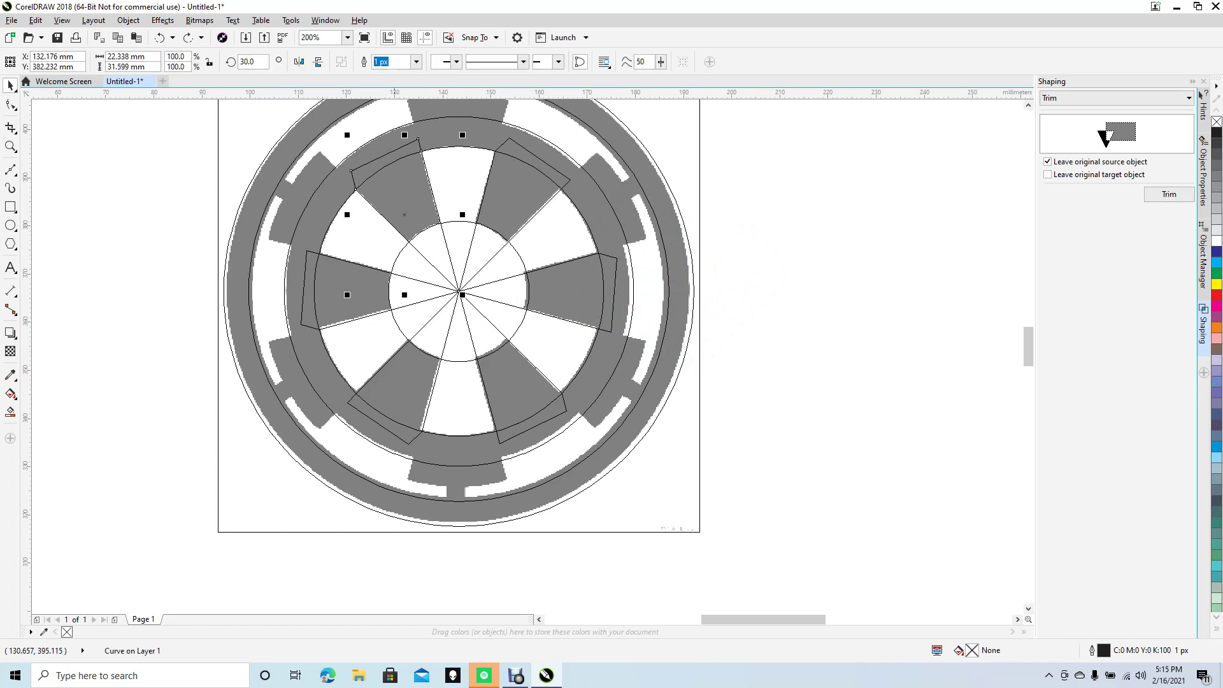
pyautogui.keyDown('shift'); pyautogui.click(305, 289); pyautogui.keyUp('shift')
pyautogui.keyDown('shift'); pyautogui.click(372, 415); pyautogui.keyUp('shift')
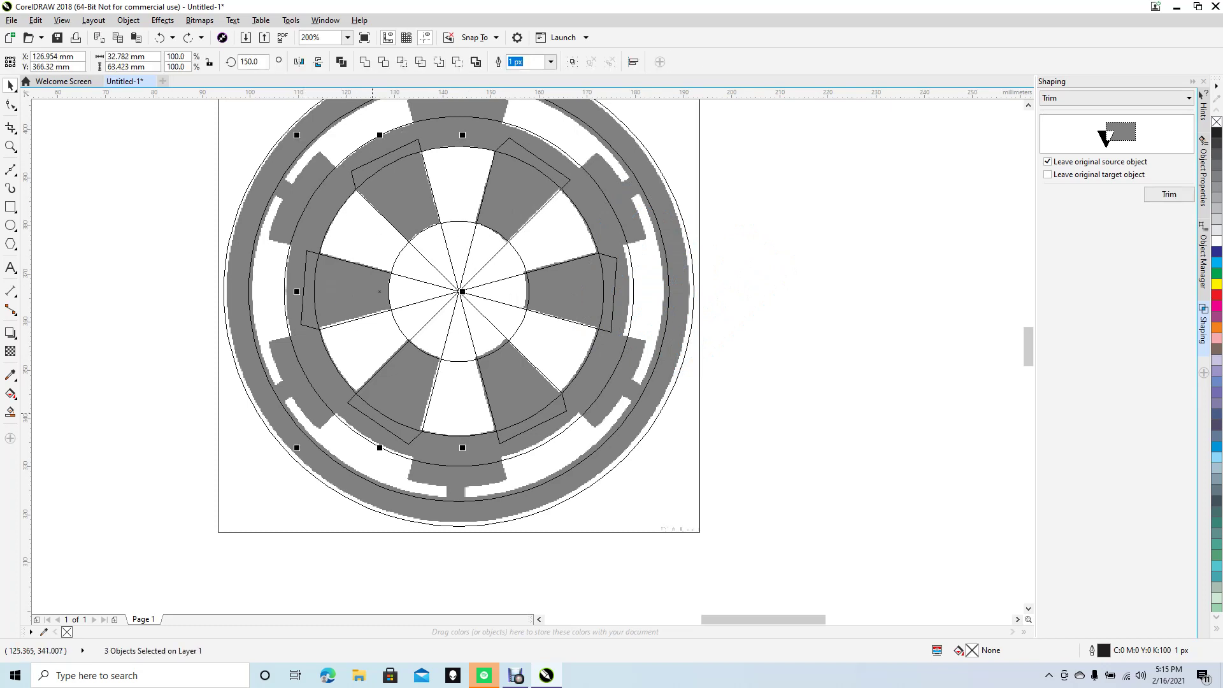
pyautogui.keyDown('shift'); pyautogui.click(533, 427); pyautogui.keyUp('shift')
pyautogui.keyDown('shift'); pyautogui.click(613, 311); pyautogui.keyUp('shift')
pyautogui.keyDown('shift'); pyautogui.click(562, 173); pyautogui.keyUp('shift')
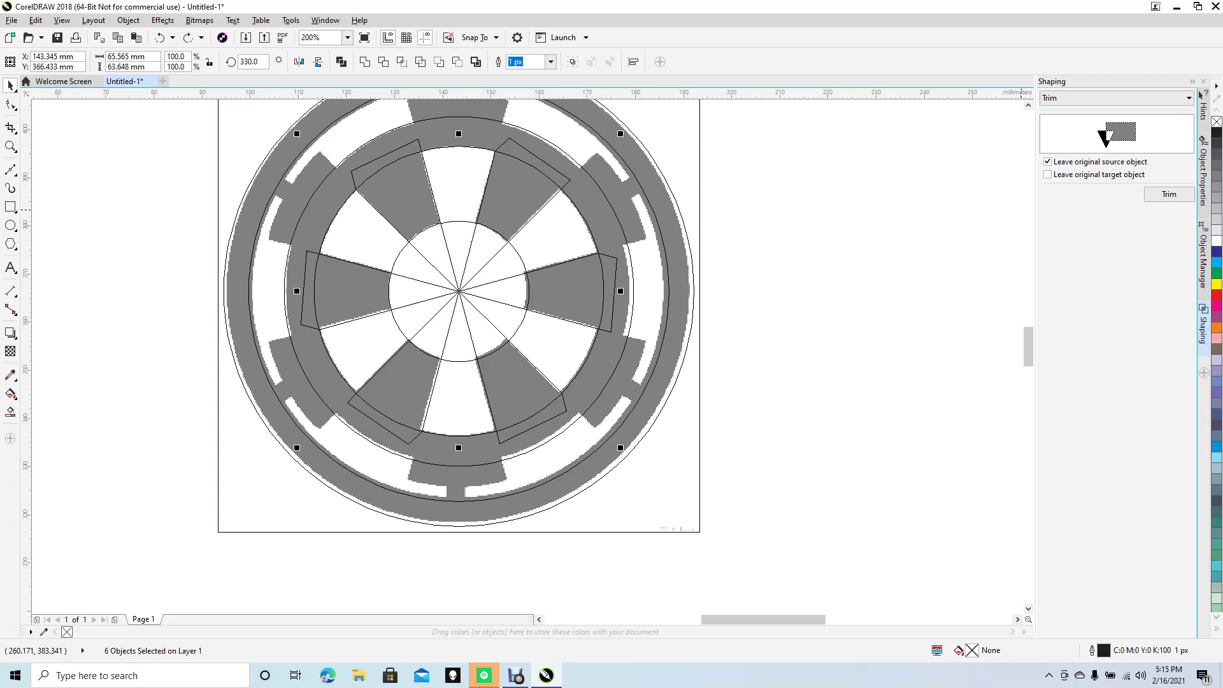
pyautogui.click(1115, 98)
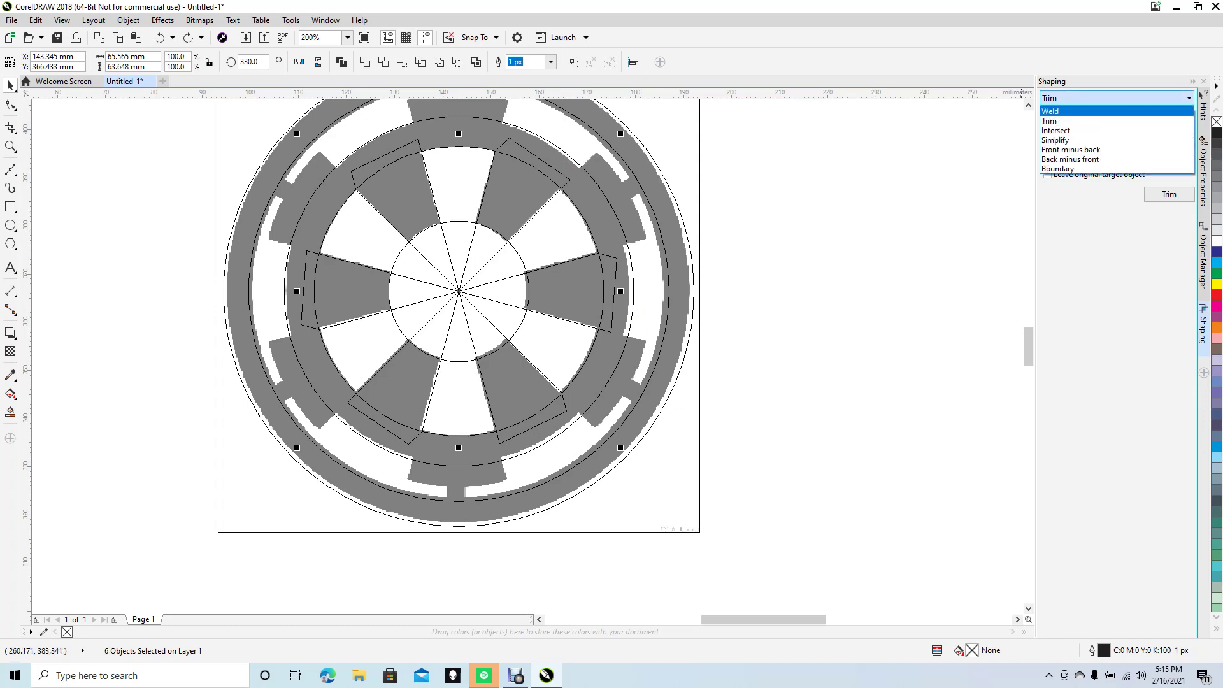
pyautogui.click(1058, 110)
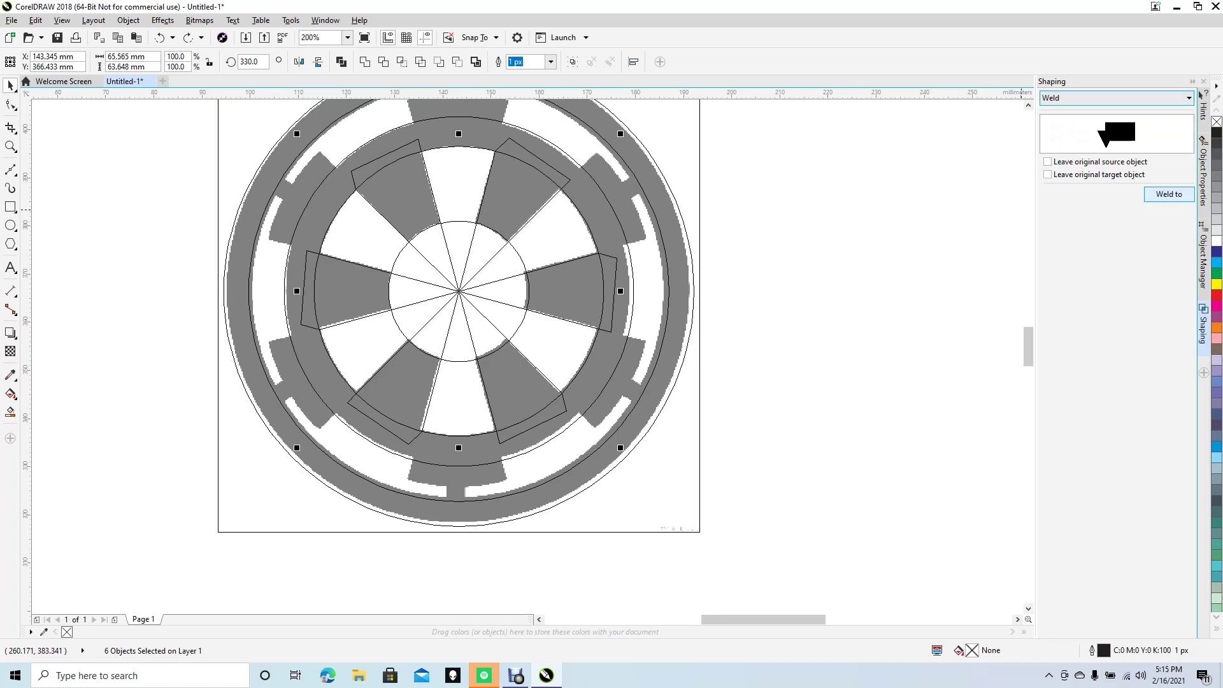
pyautogui.click(1168, 192)
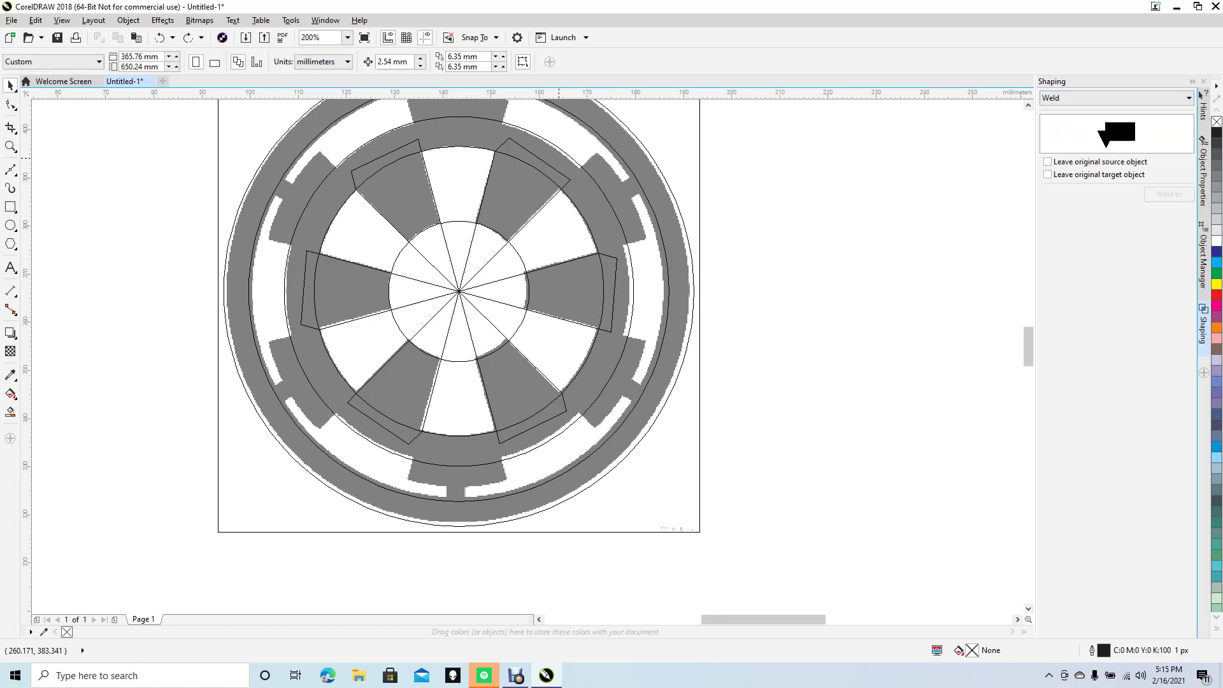
pyautogui.click(559, 154)
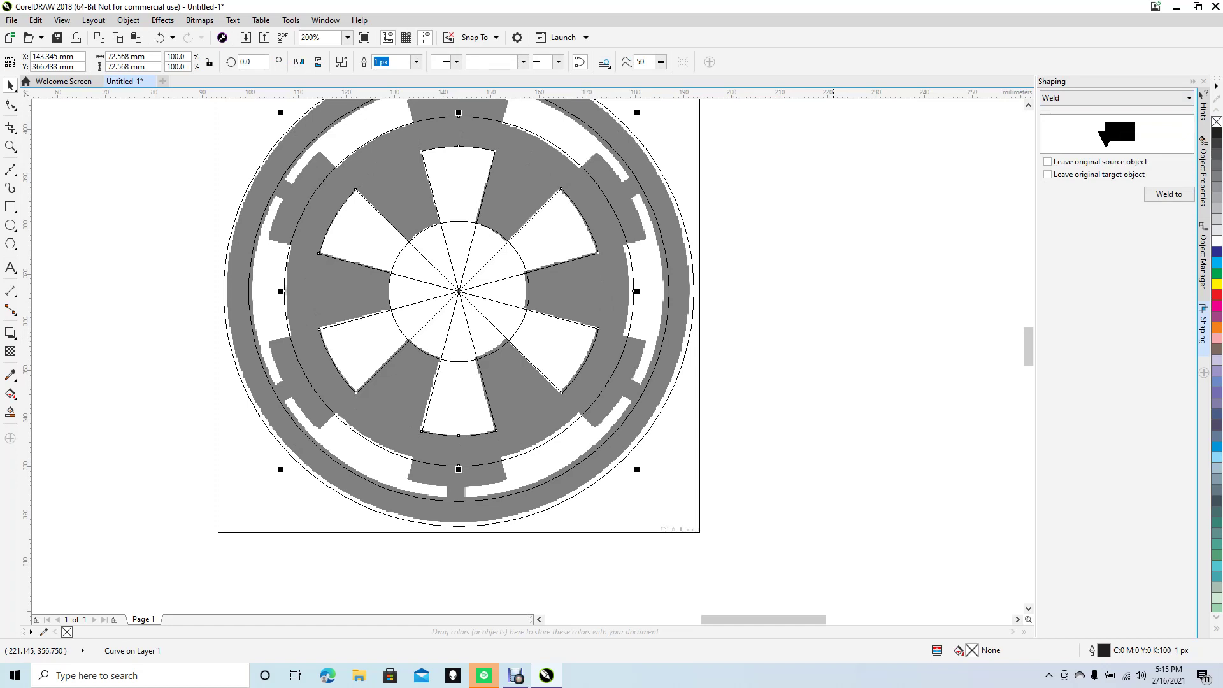
pyautogui.press('Escape')
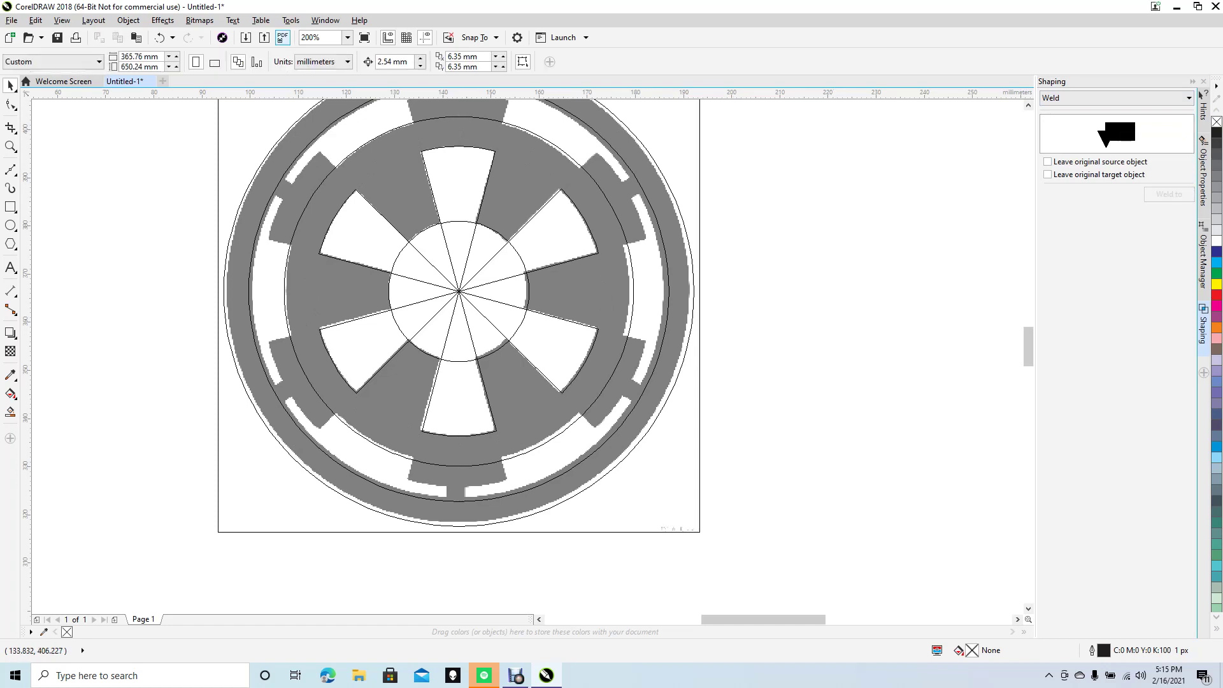
pyautogui.click(493, 158)
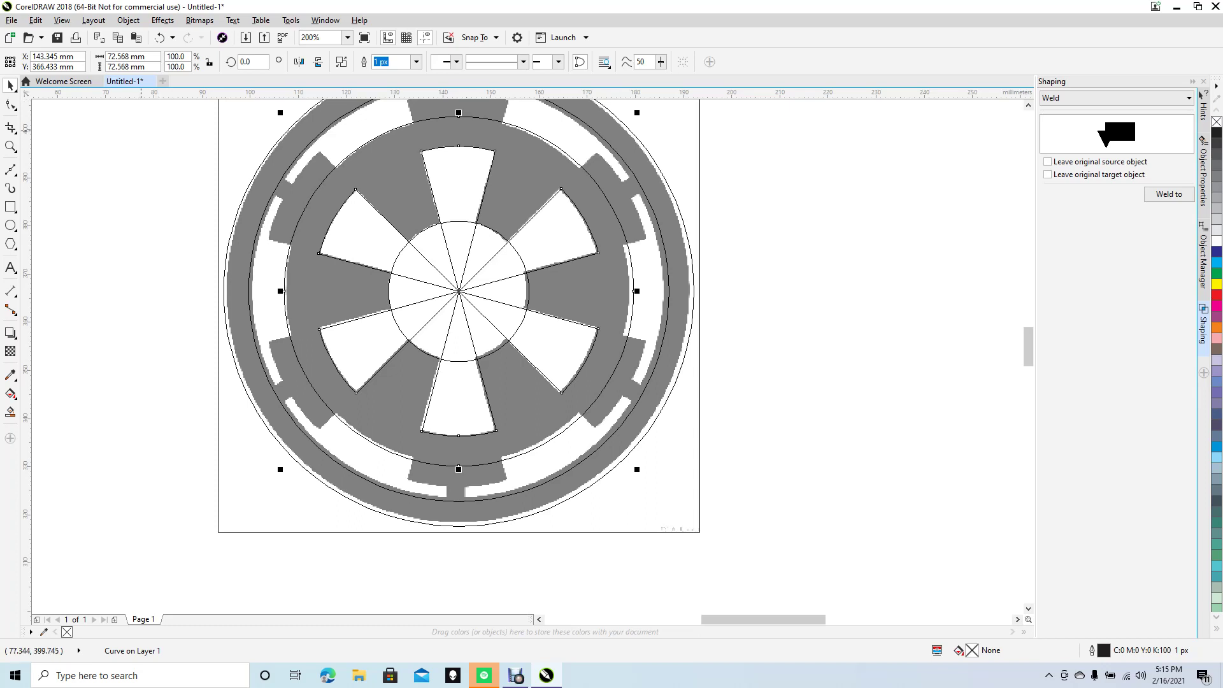
pyautogui.press('Escape')
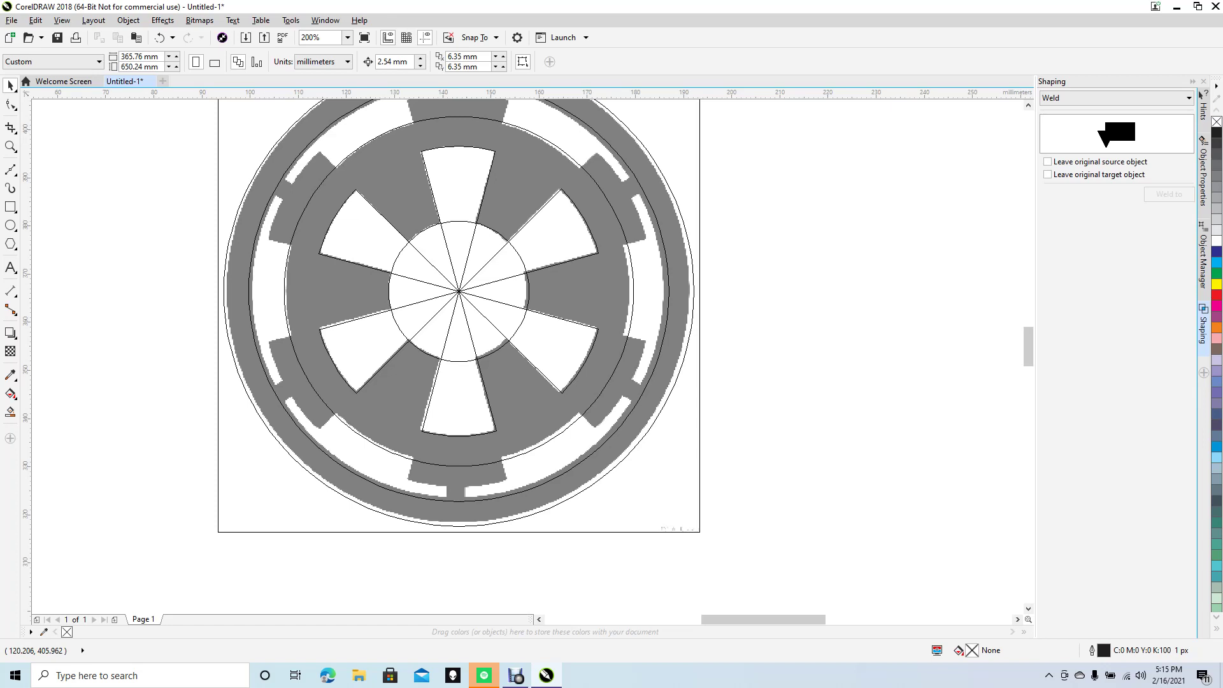
# Step: Set the nudge distance to 50 mm
pyautogui.click(395, 62)
pyautogui.doubleClick(387, 61)
pyautogui.write('50')
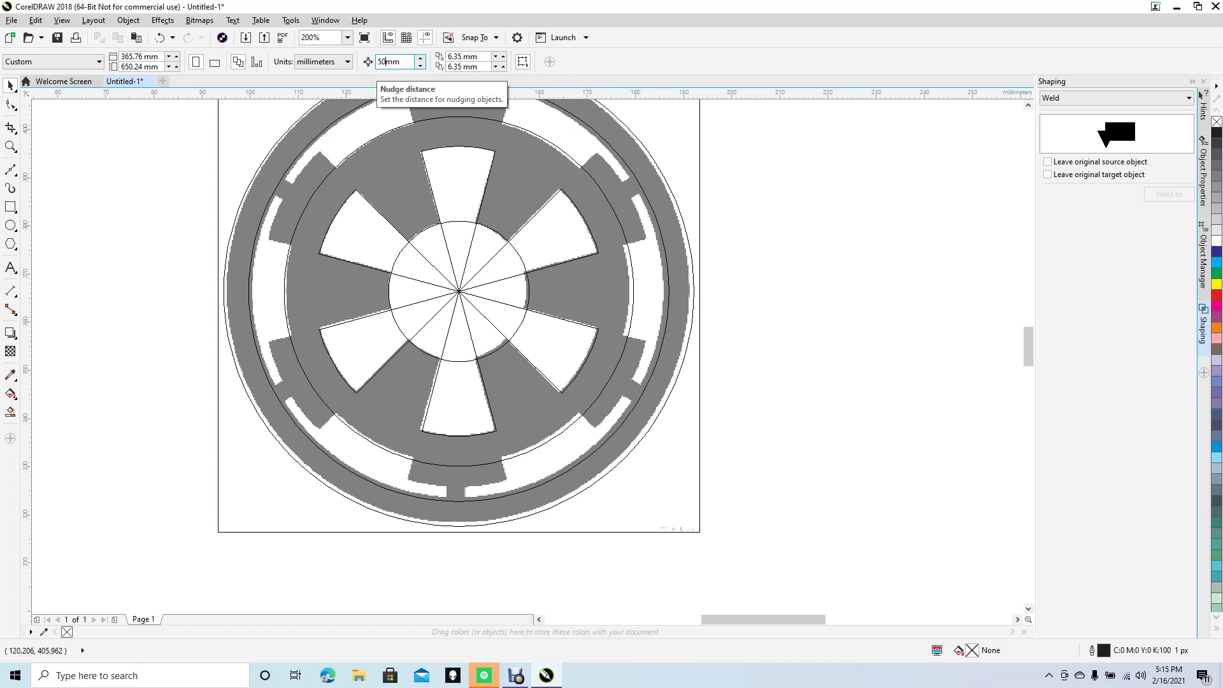
pyautogui.press('Return')
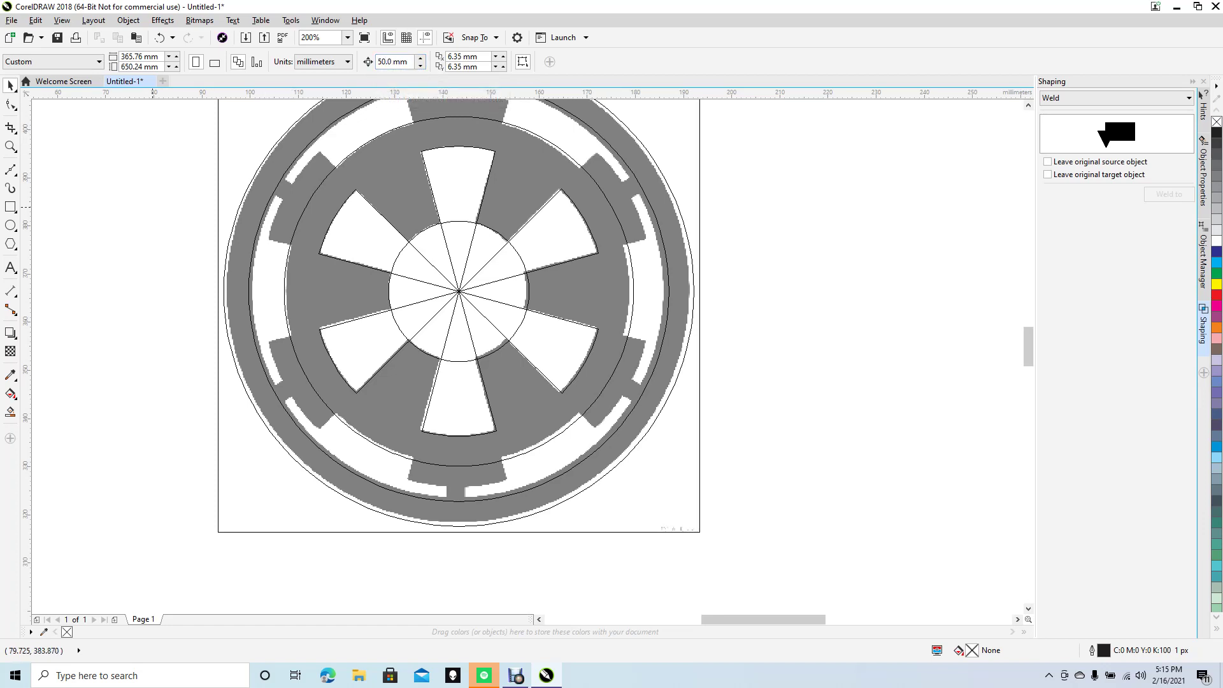
# Step: Nudge the welded spoke ring 100 mm to the right and back again to inspect its outline
pyautogui.press('Tab')
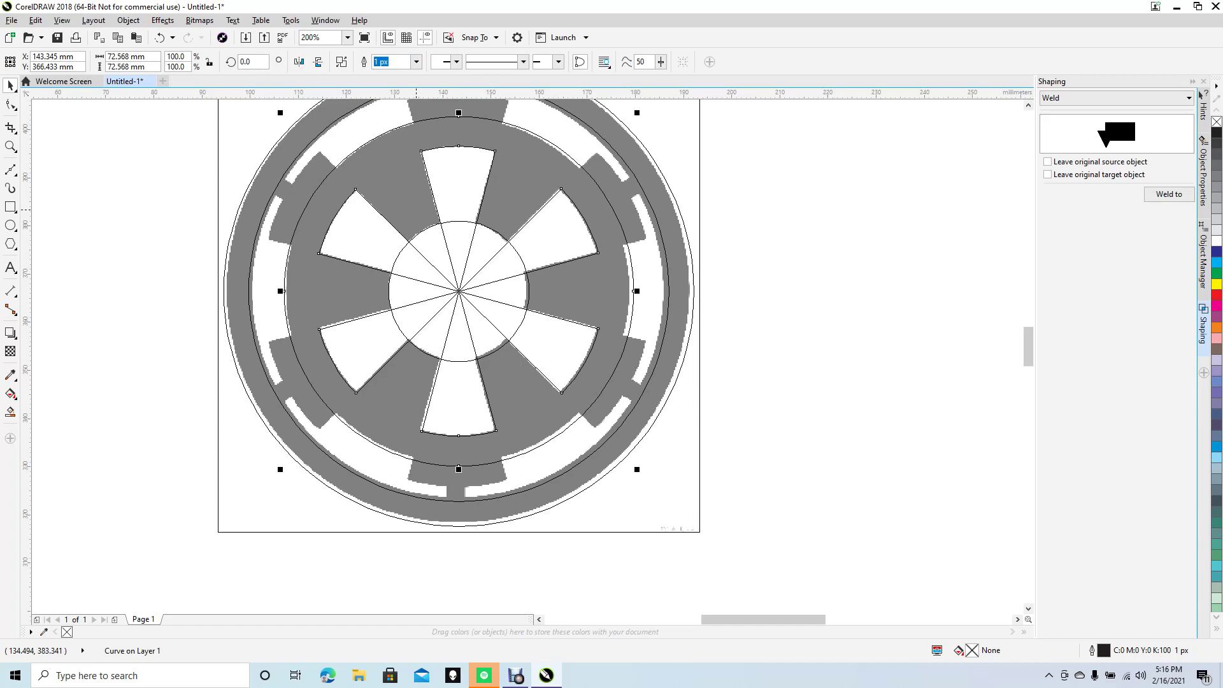
pyautogui.press('Right')
pyautogui.press('Right')
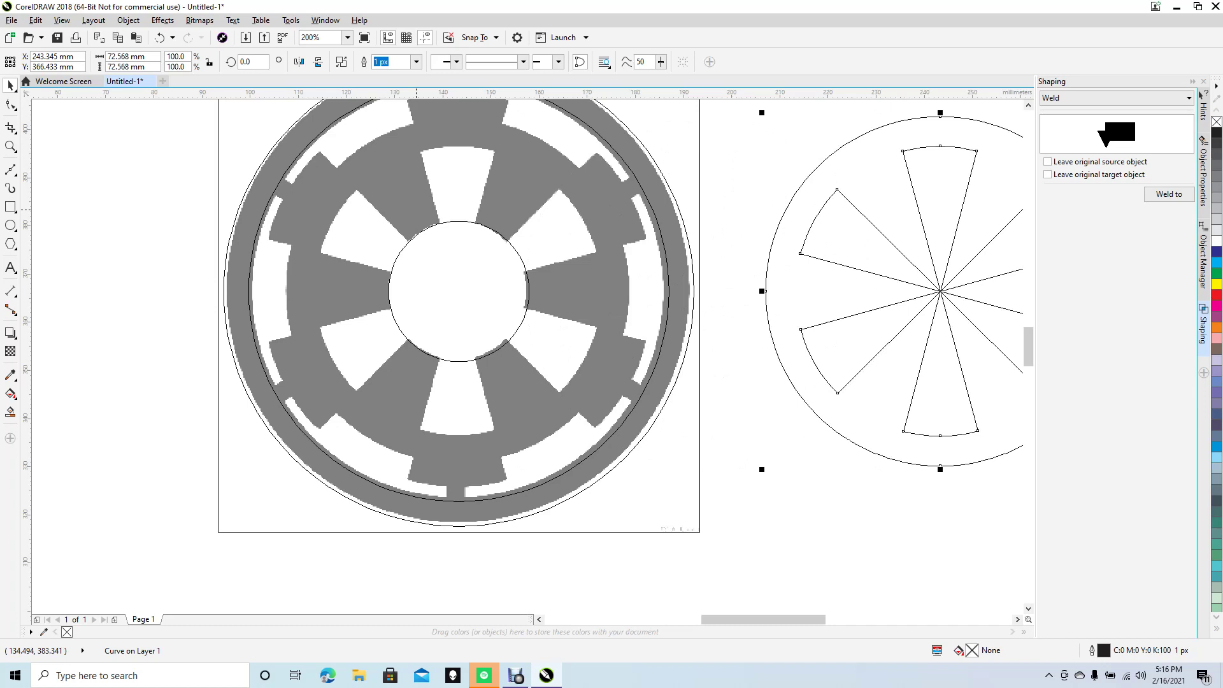
pyautogui.press('Left')
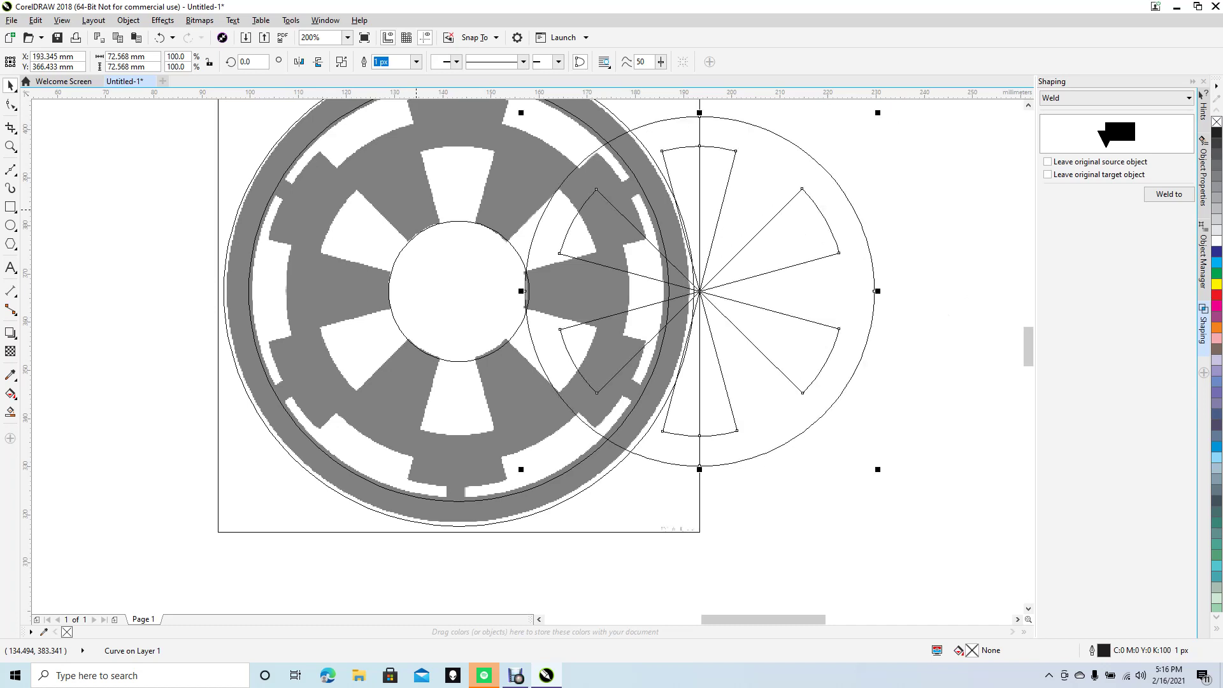
pyautogui.press('Left')
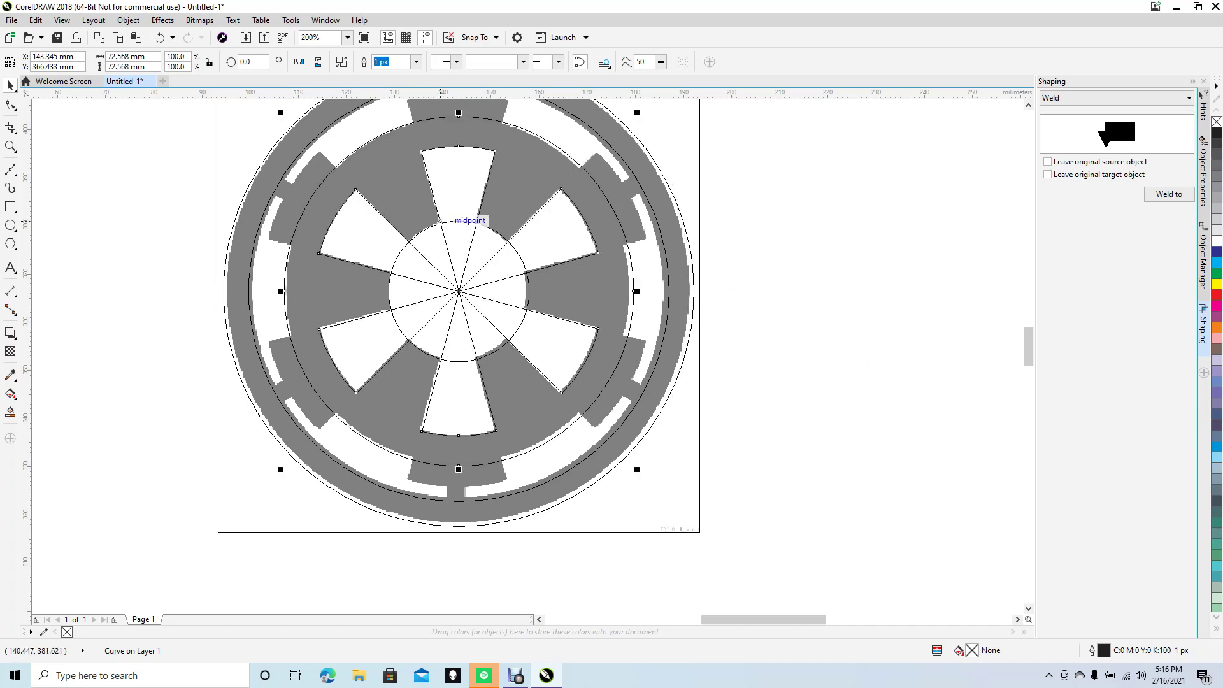
# Step: Trim the welded spoke ring with the 29.2 mm center circle, leaving the original source object
pyautogui.click(459, 220)
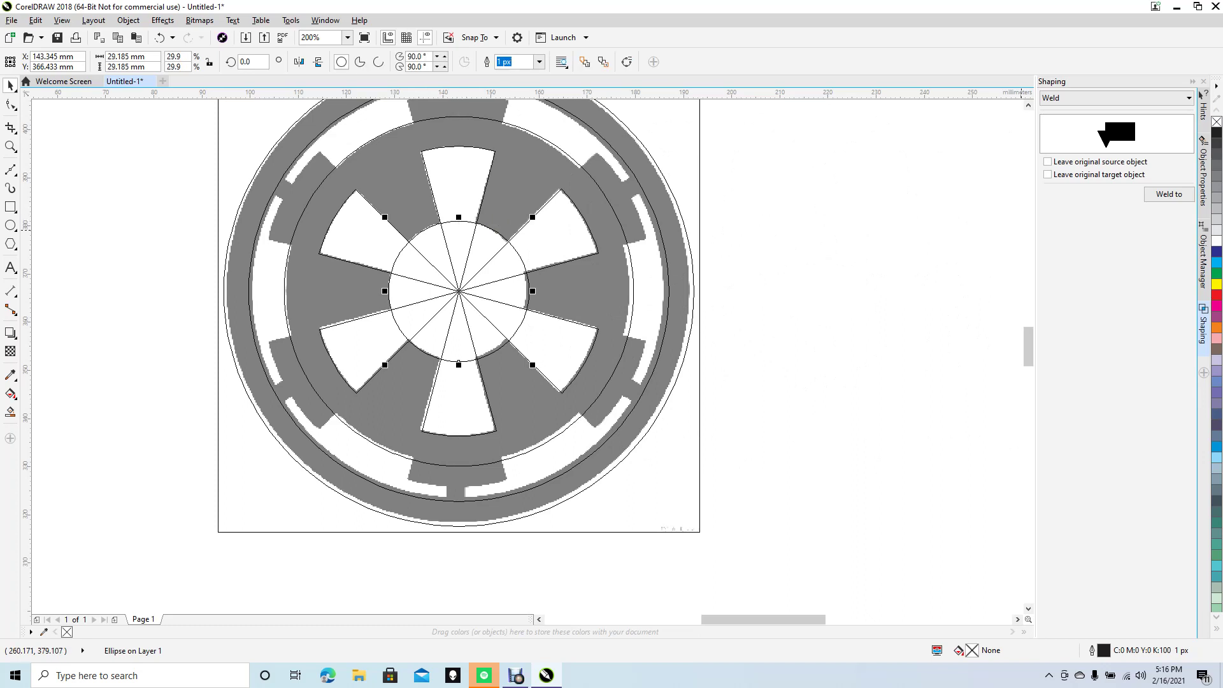
pyautogui.click(1121, 98)
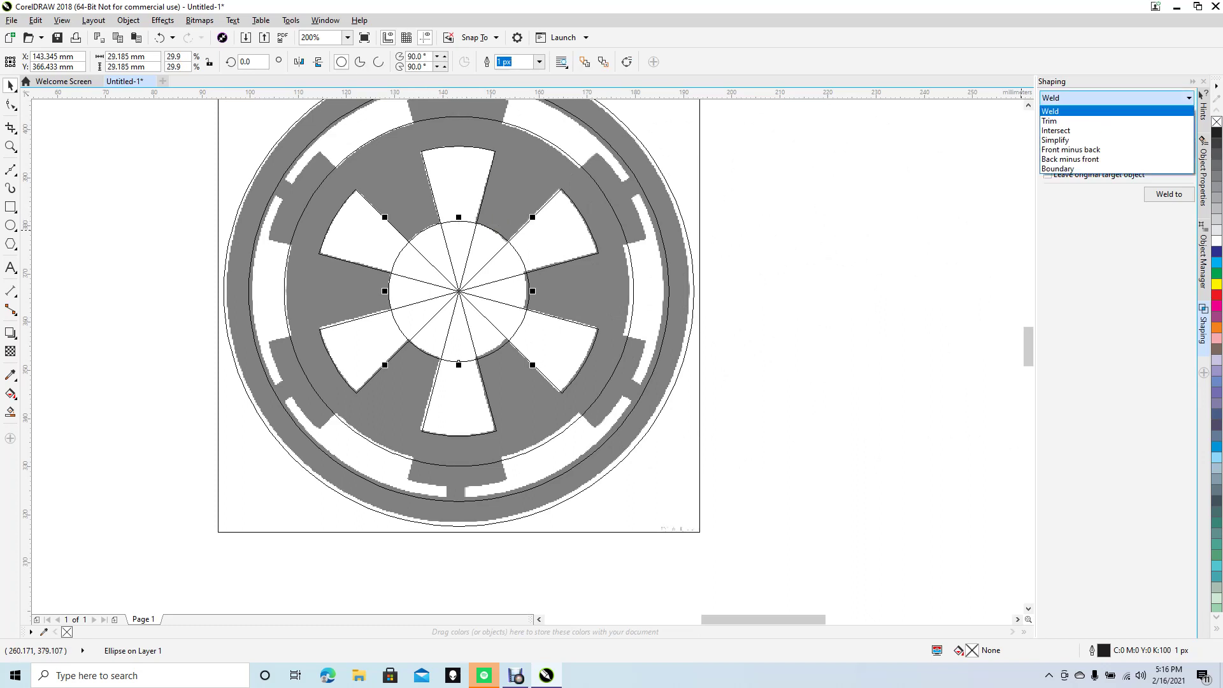
pyautogui.click(1070, 119)
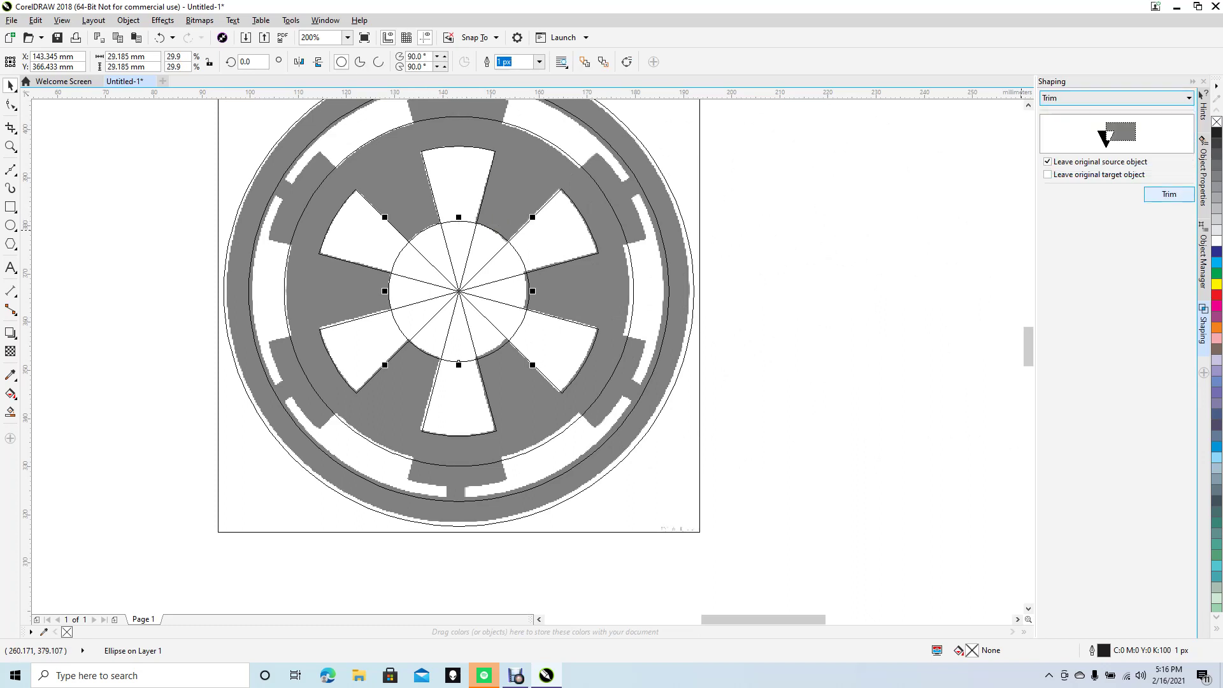
pyautogui.click(995, 230)
pyautogui.click(524, 197)
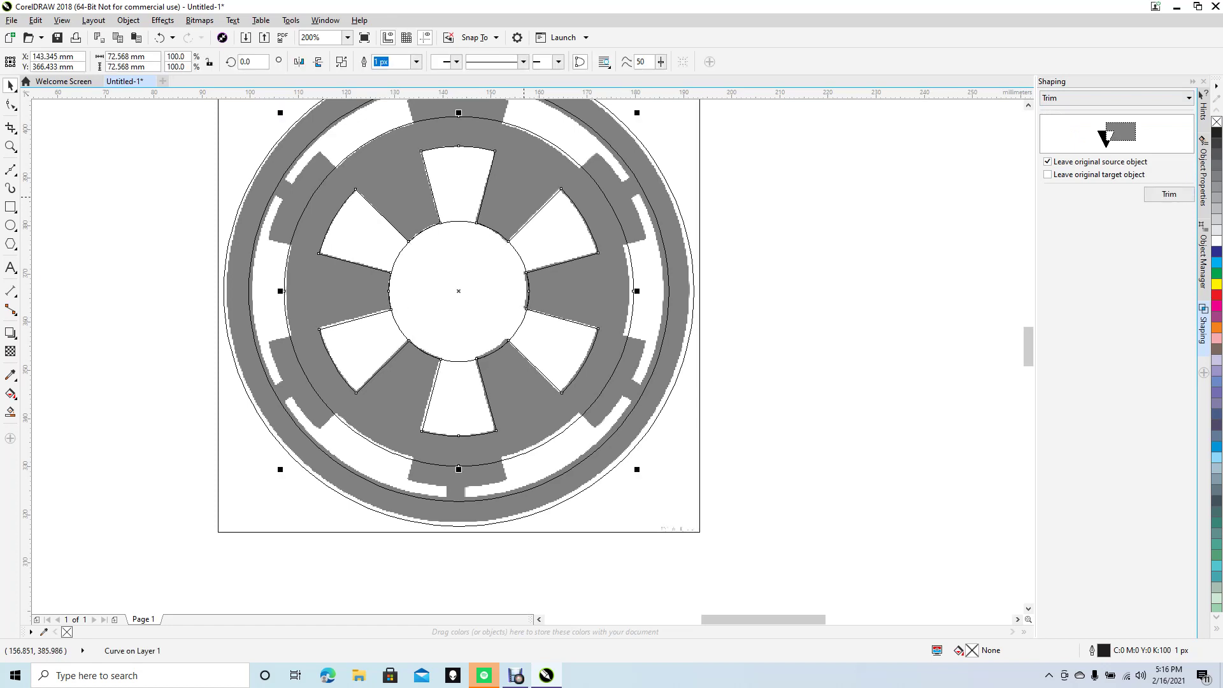
# Step: Nudge the trimmed spoke ring 100 mm to the right of the emblem and delete the leftover center circle
pyautogui.press('Right')
pyautogui.press('Right')
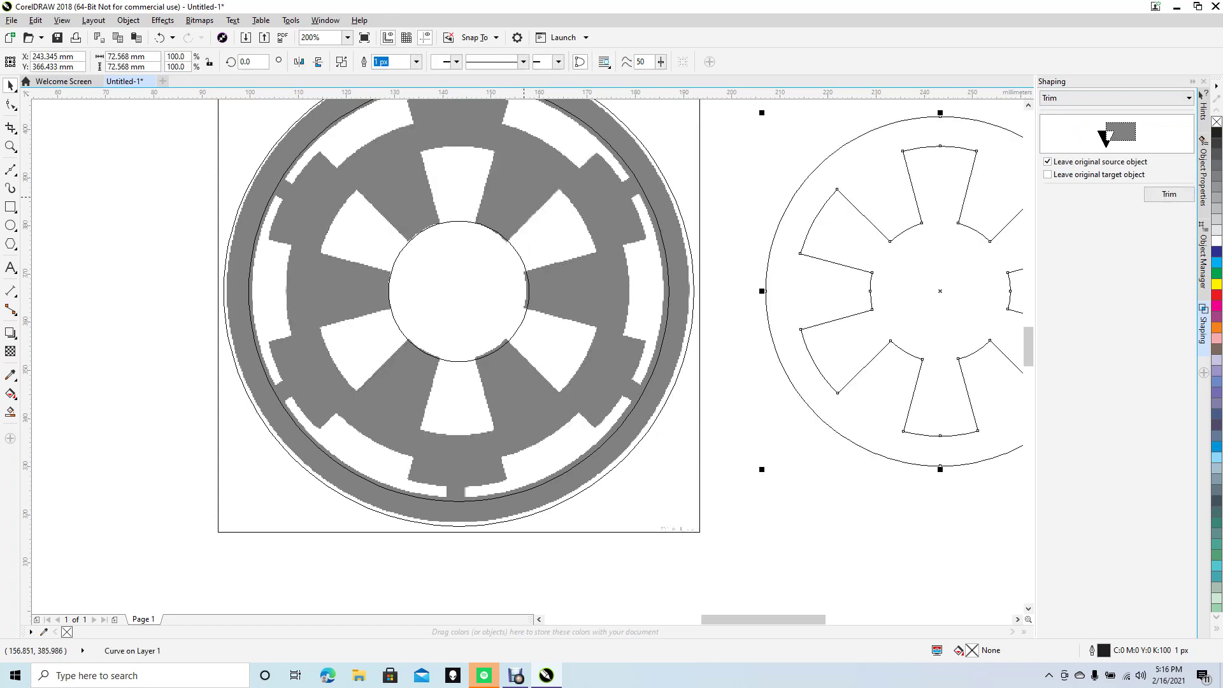
pyautogui.press('Left')
pyautogui.press('Left')
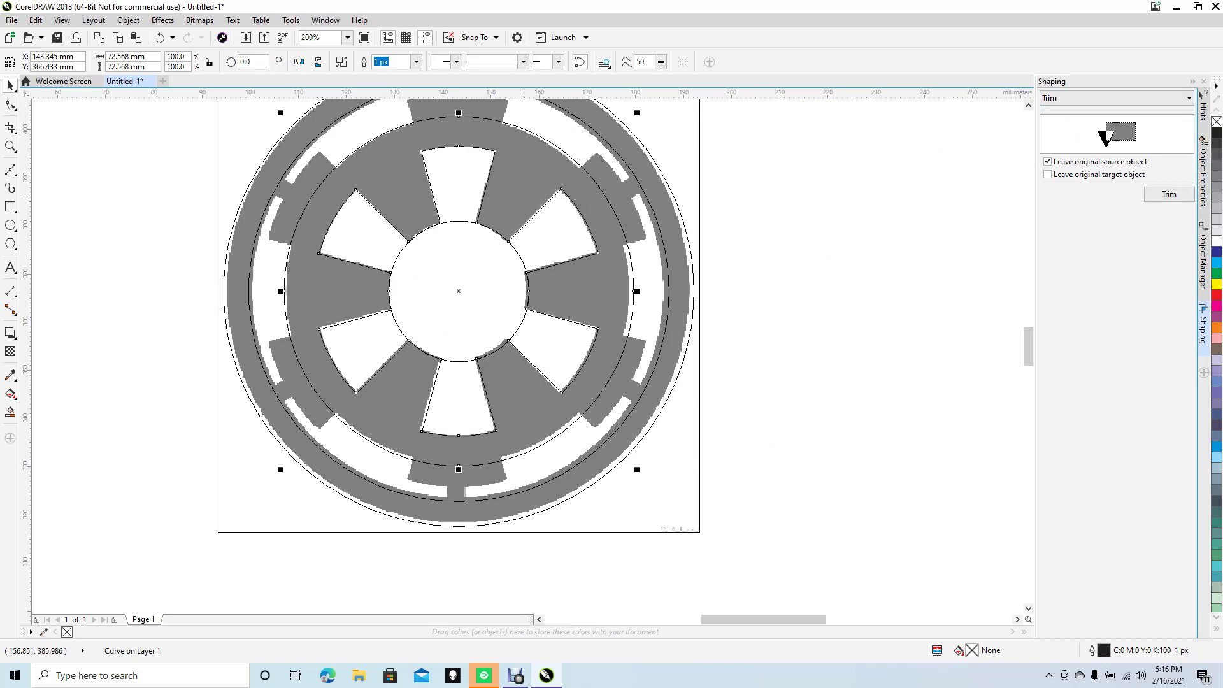
pyautogui.press('Right')
pyautogui.press('Right')
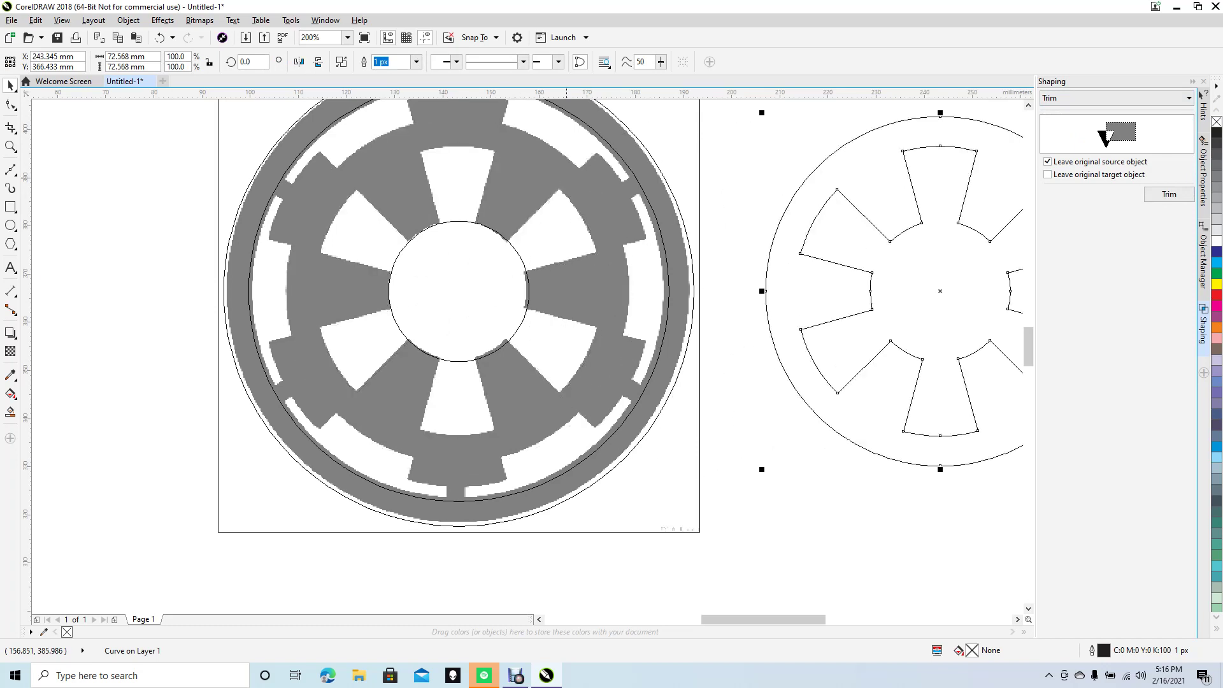
pyautogui.click(474, 222)
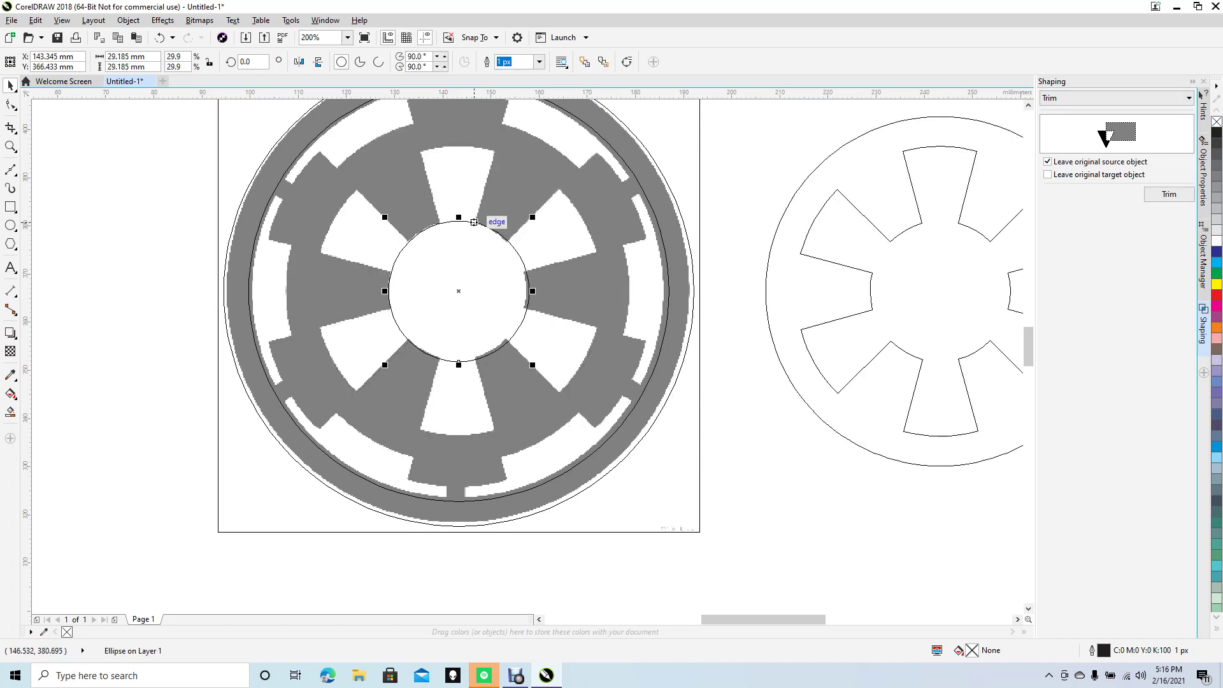
pyautogui.press('Delete')
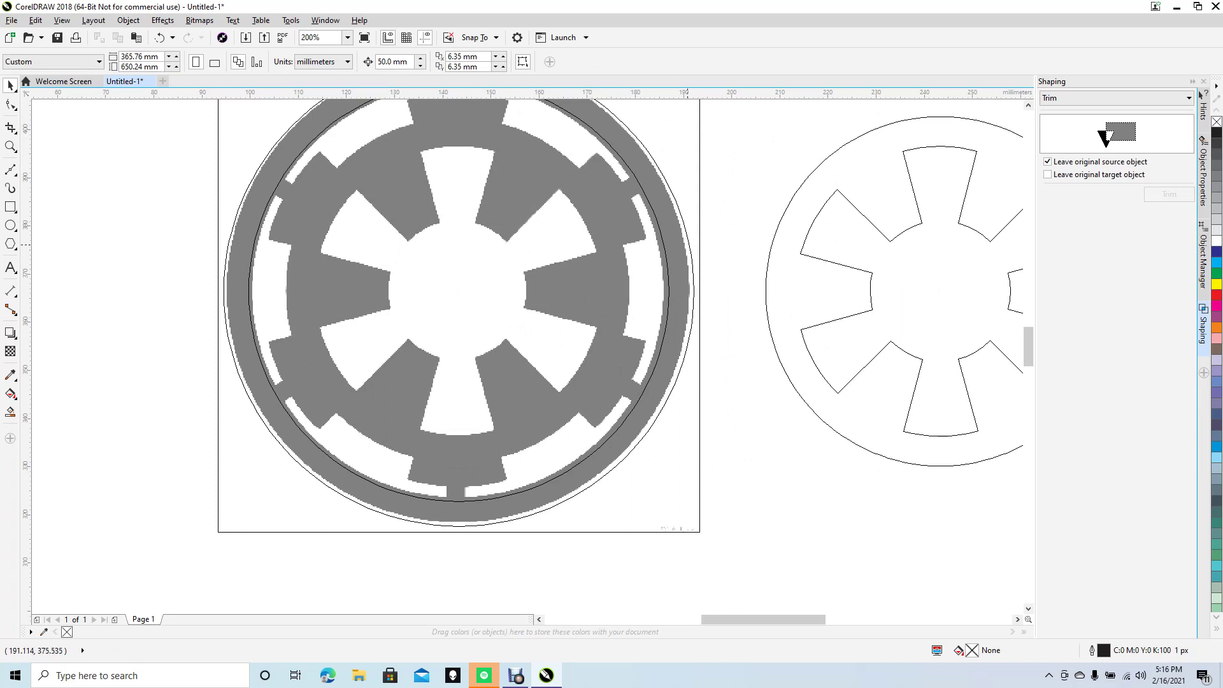
# Step: Trim the 97.6 mm outer circle with the 87.3 mm circle, leaving the original source object
pyautogui.click(653, 207)
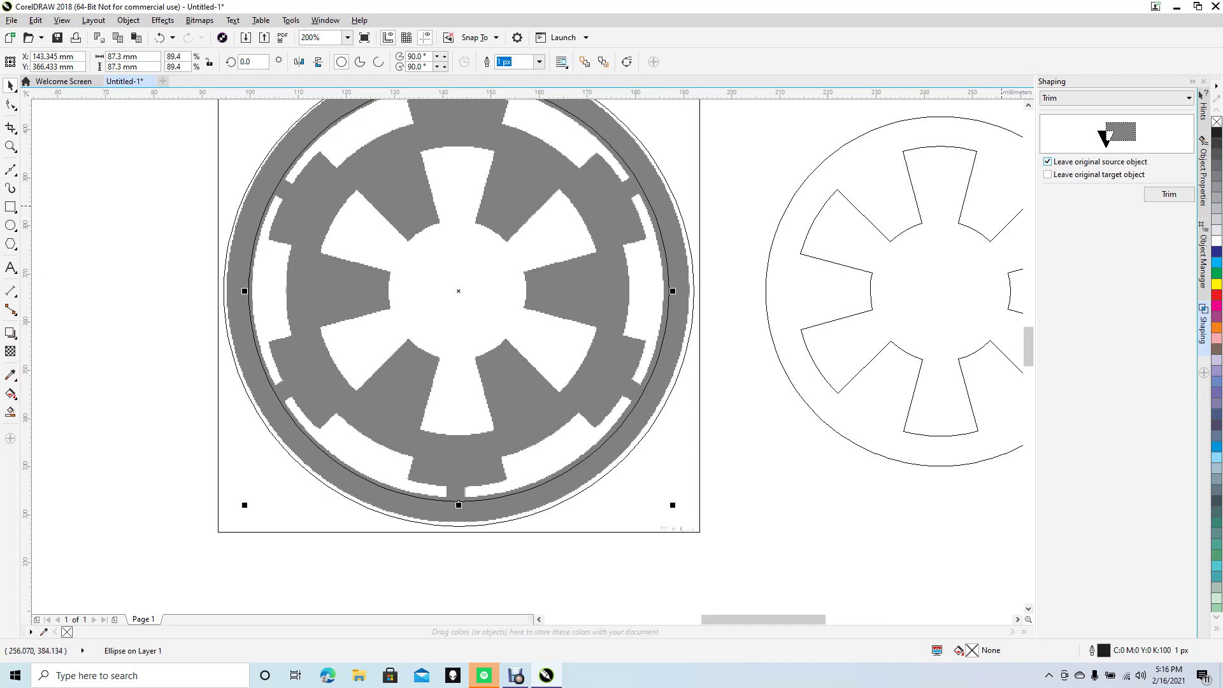
pyautogui.click(1169, 193)
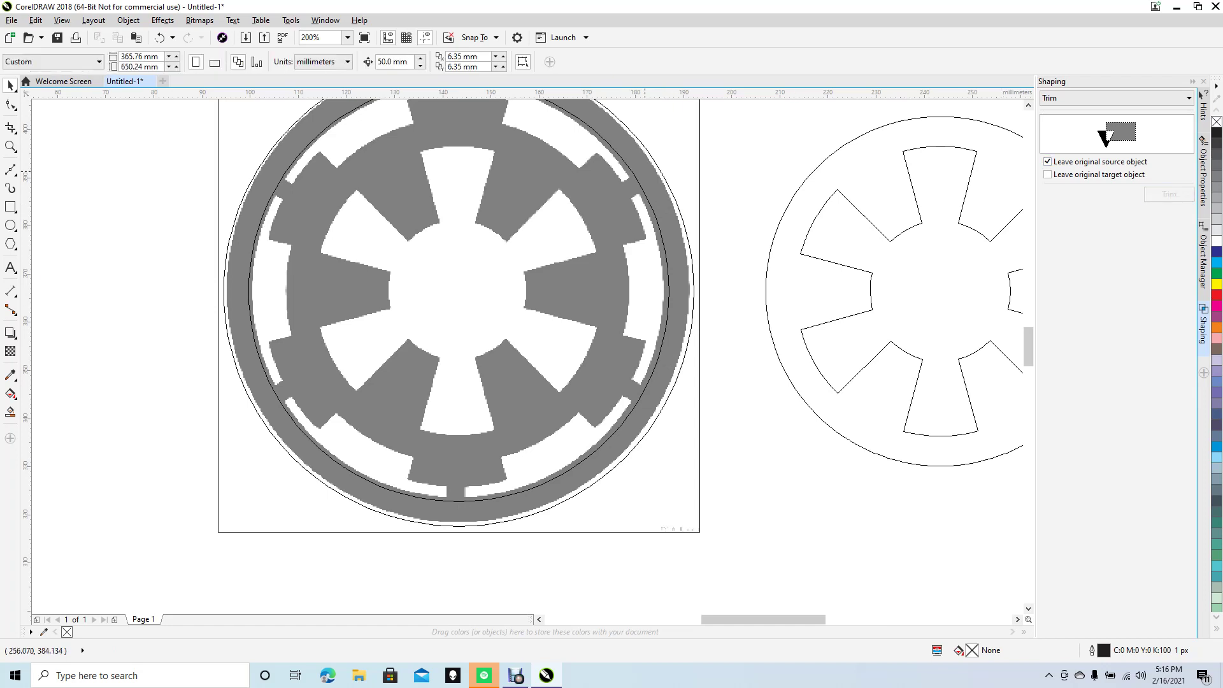
pyautogui.click(652, 164)
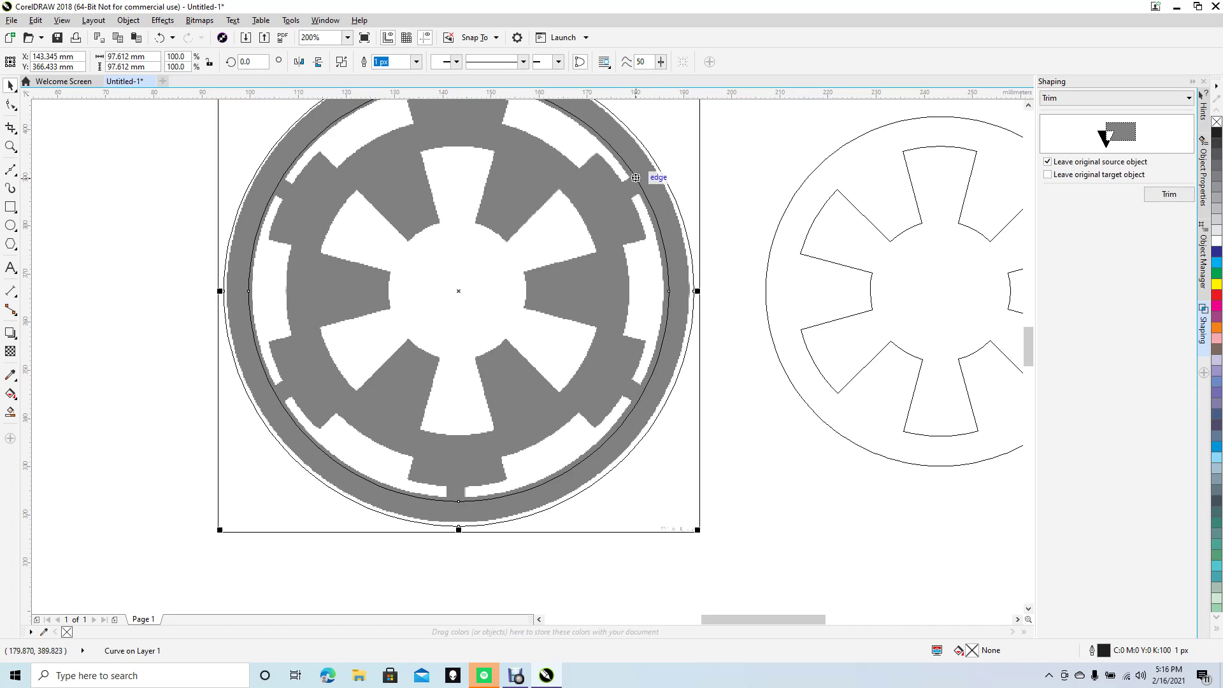
pyautogui.click(723, 192)
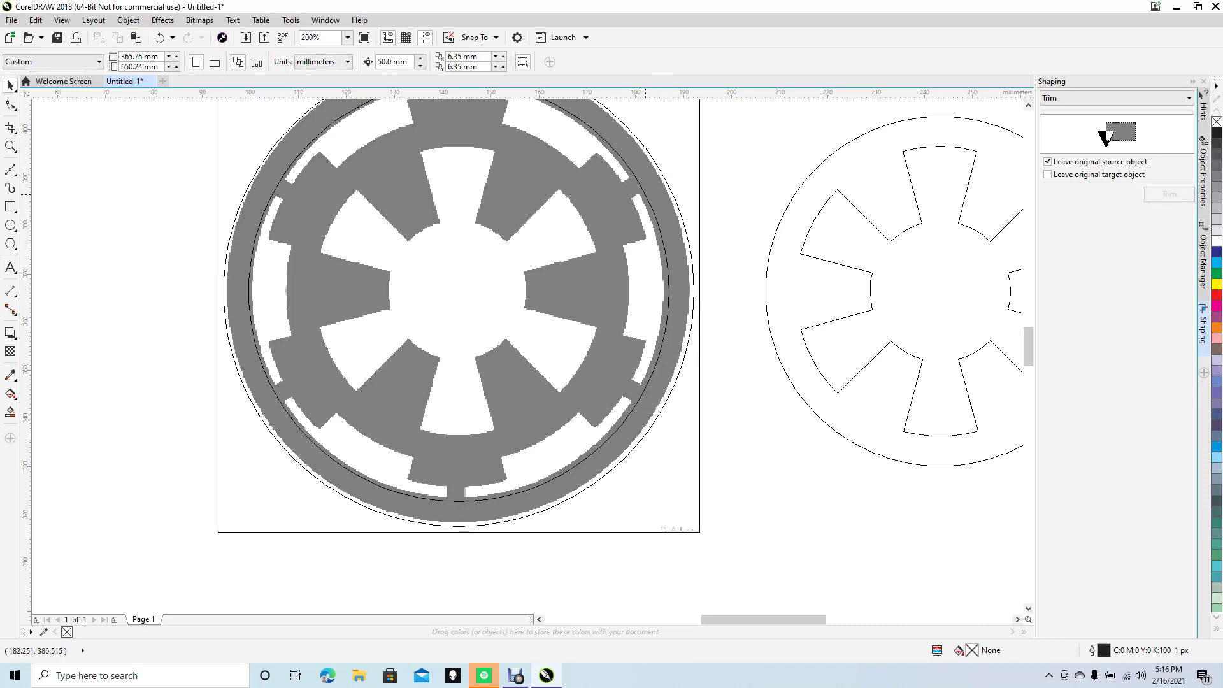
# Step: Nudge the trimmed outer ring 50 mm to the right and delete the leftover 87.3 mm source circle
pyautogui.click(645, 194)
pyautogui.moveTo(646, 194); pyautogui.dragTo(404, 193)
pyautogui.press('Right')
pyautogui.press('Right')
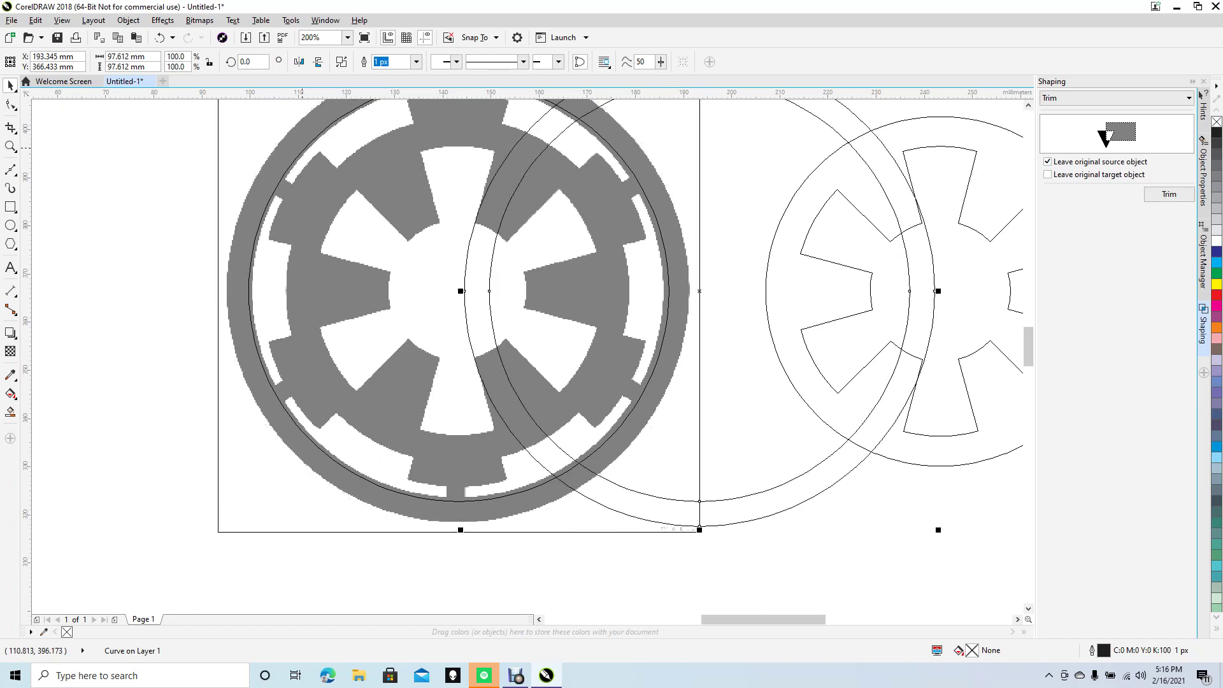
pyautogui.click(302, 150)
pyautogui.press('Delete')
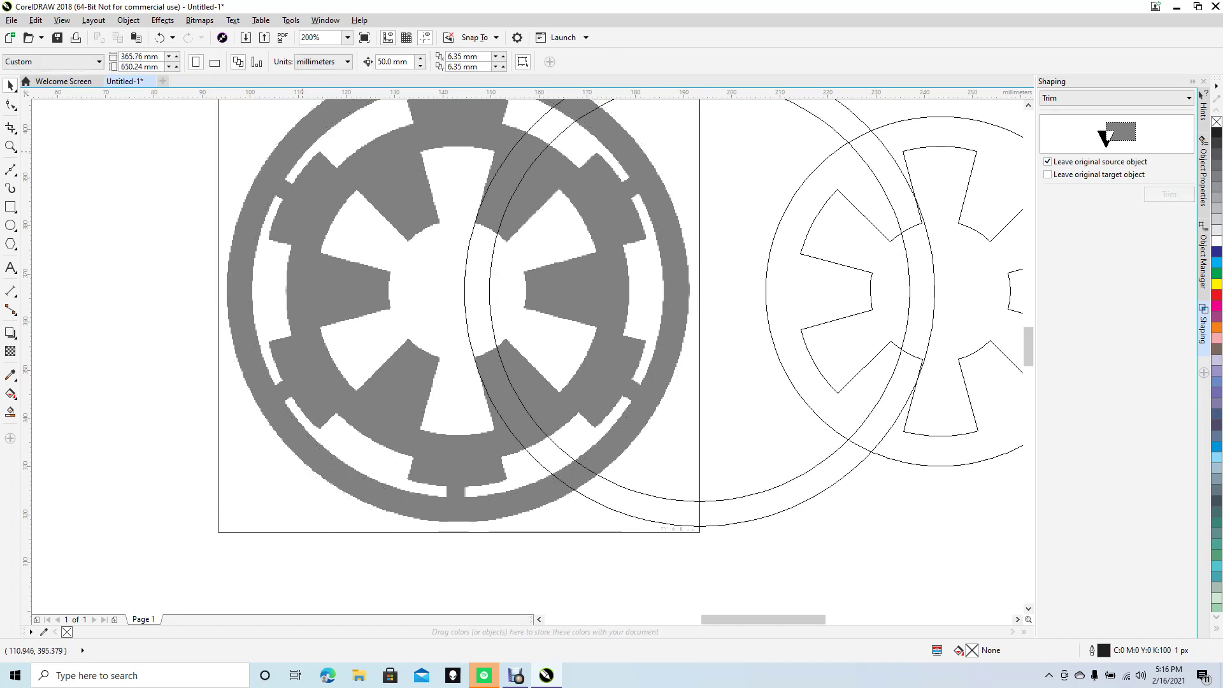
# Step: Move the outer ring 50 mm and the spoke ring 100 mm back to the left, over the emblem's center
pyautogui.doubleClick(834, 122)
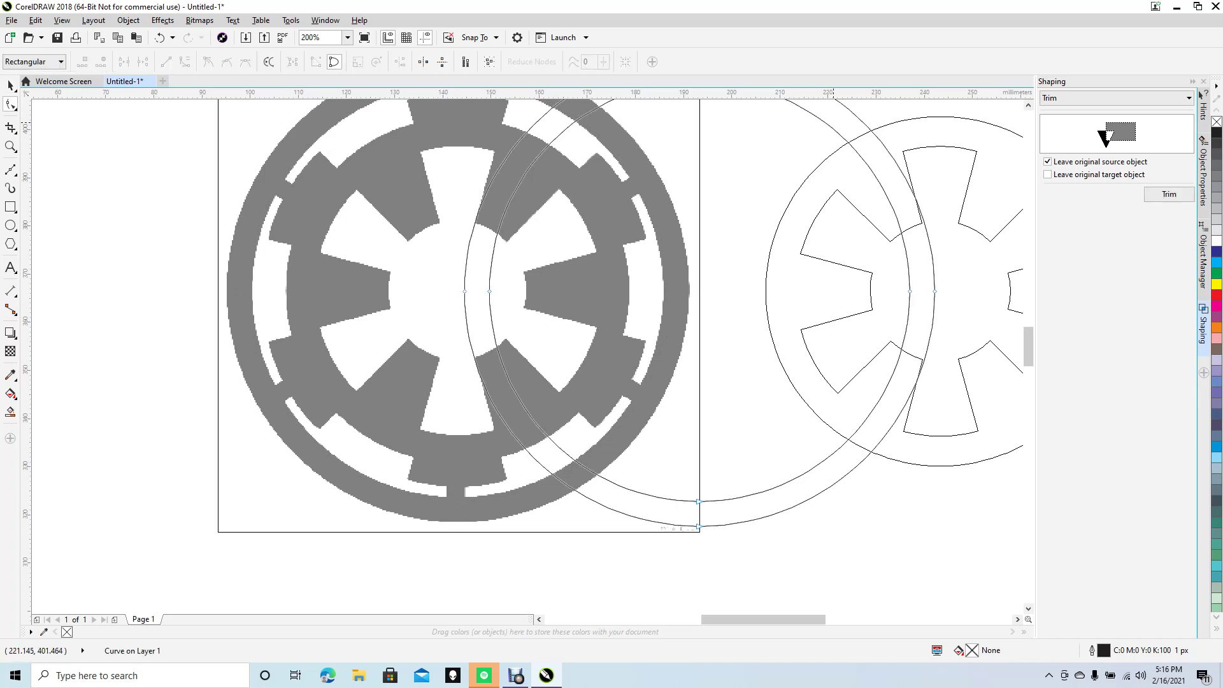
pyautogui.press('space')
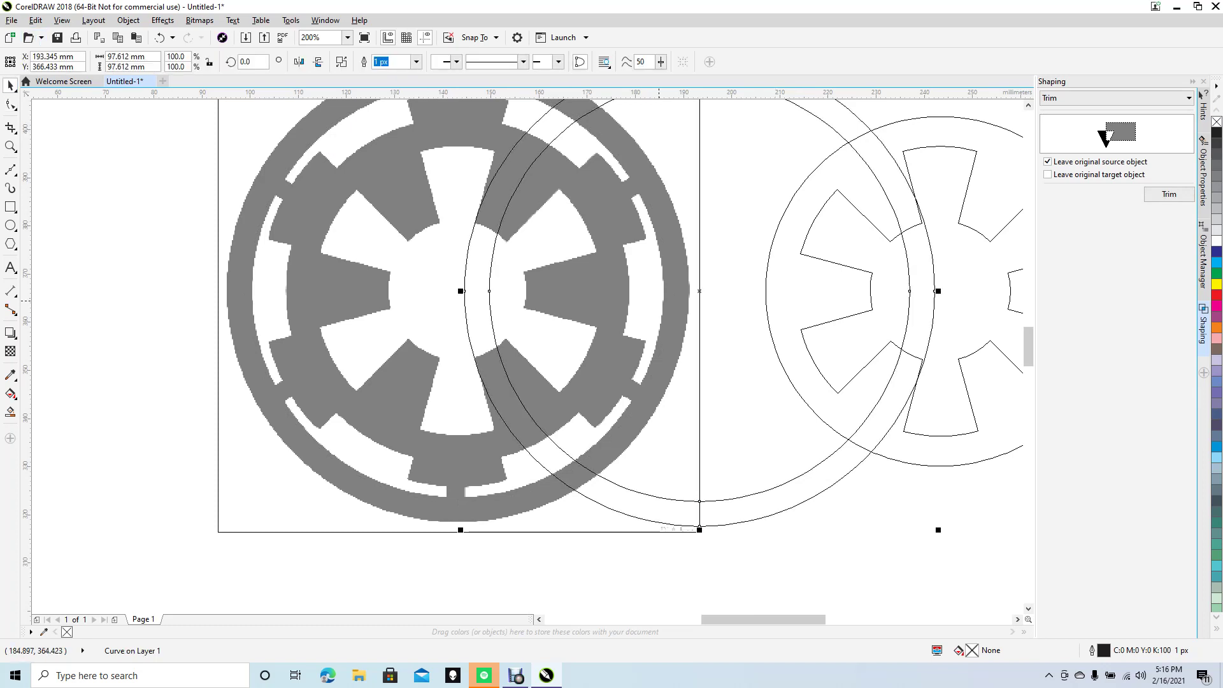
pyautogui.press('p')
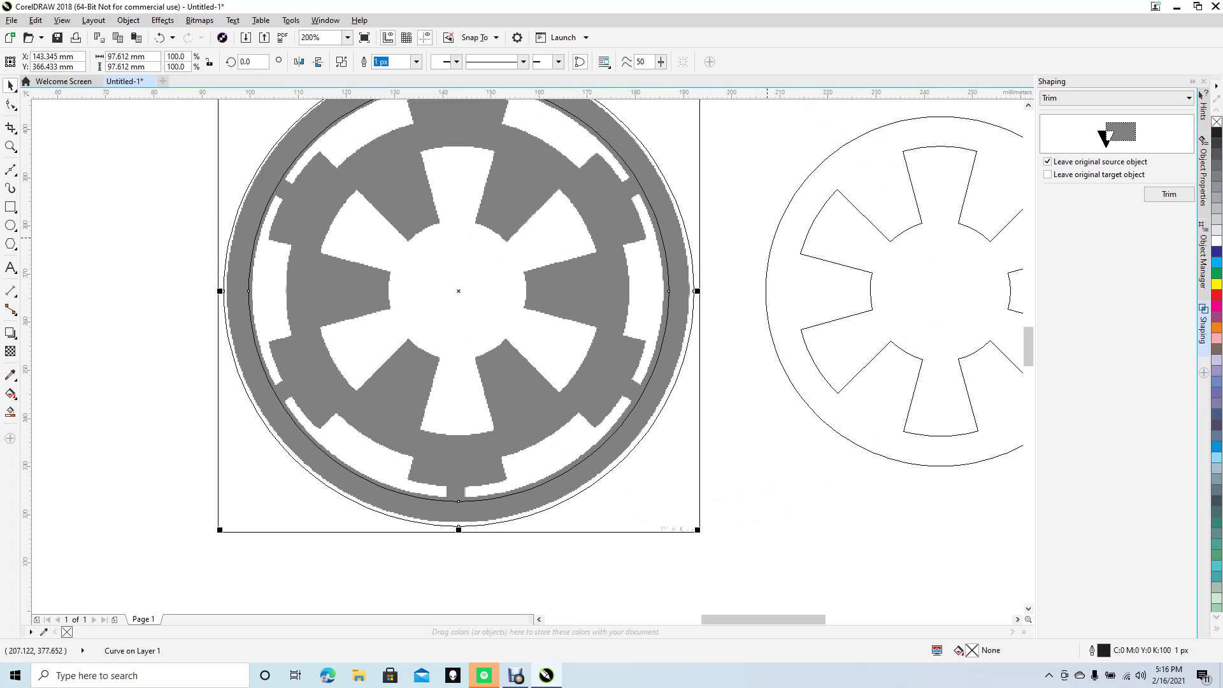
pyautogui.click(774, 239)
pyautogui.moveTo(773, 239); pyautogui.dragTo(533, 239)
pyautogui.press('Left')
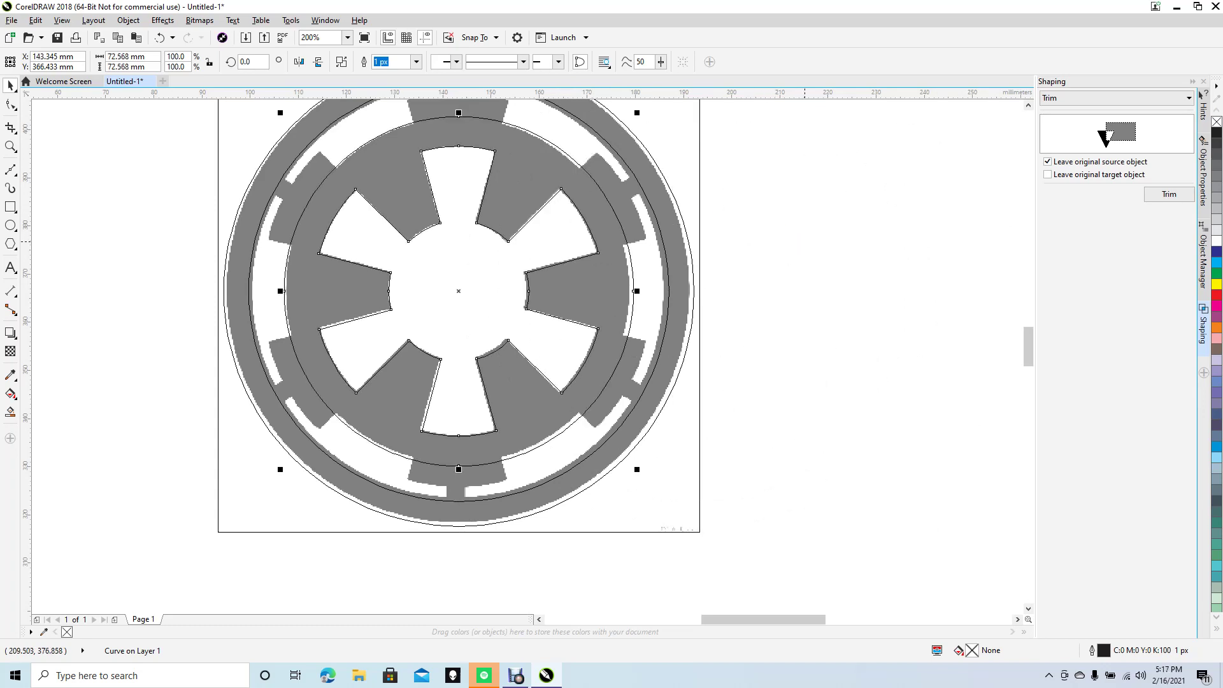
# Step: Draw a narrow rectangle about 3.3 by 8.4 mm over the emblem's top connecting tab, bridging the outer ring and the tooth
pyautogui.click(843, 239)
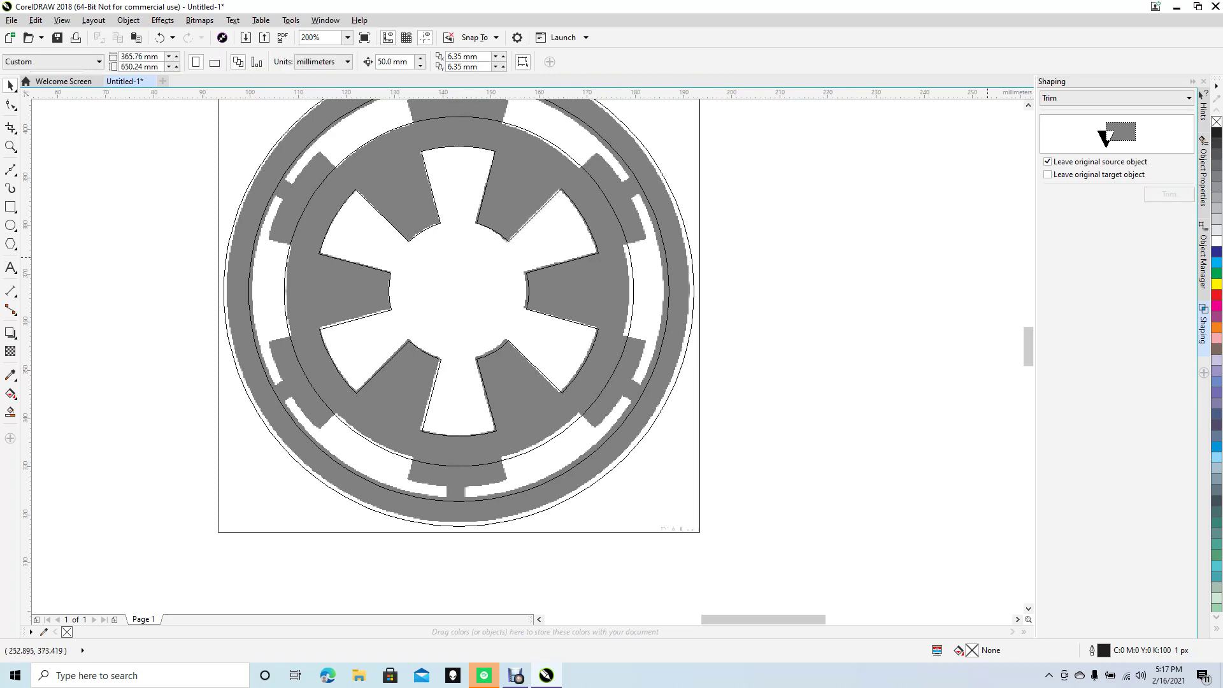
pyautogui.moveTo(1028, 339); pyautogui.dragTo(1028, 336)
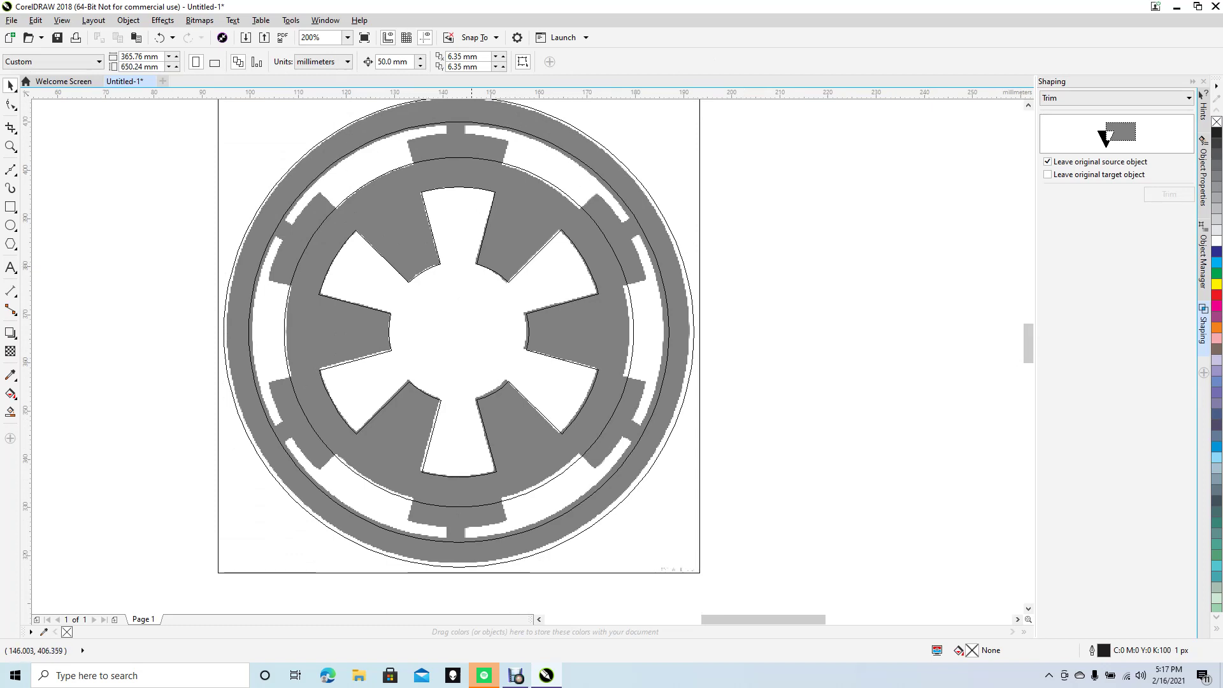
pyautogui.click(10, 207)
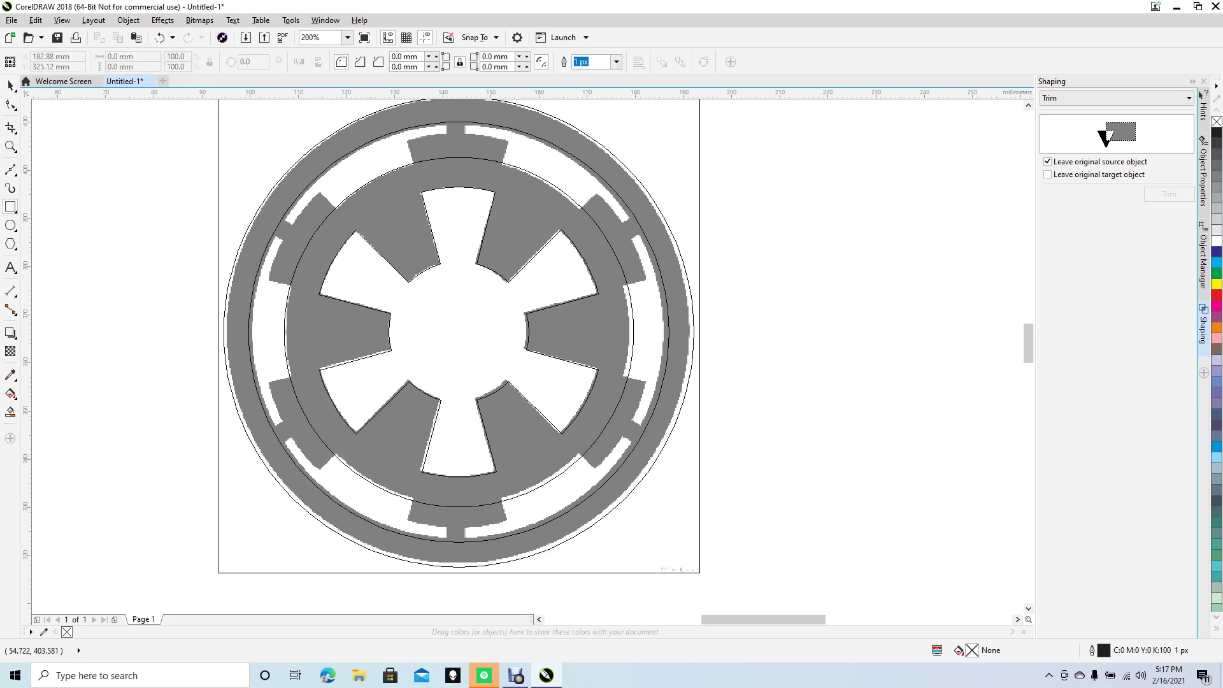
pyautogui.moveTo(448, 117); pyautogui.dragTo(464, 157)
pyautogui.click(10, 85)
# Step: Trace the emblem's top tooth as a closed outline about 20 mm wide, its base overlapping the spoke ring
pyautogui.click(50, 164)
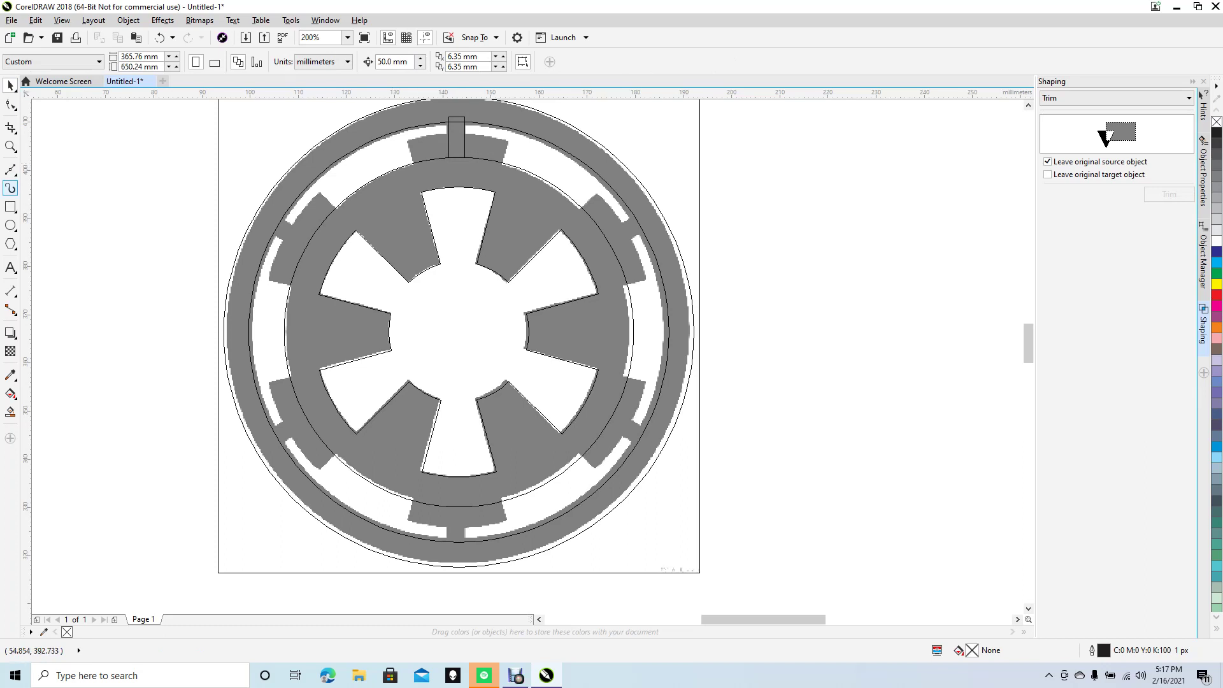
pyautogui.click(10, 170)
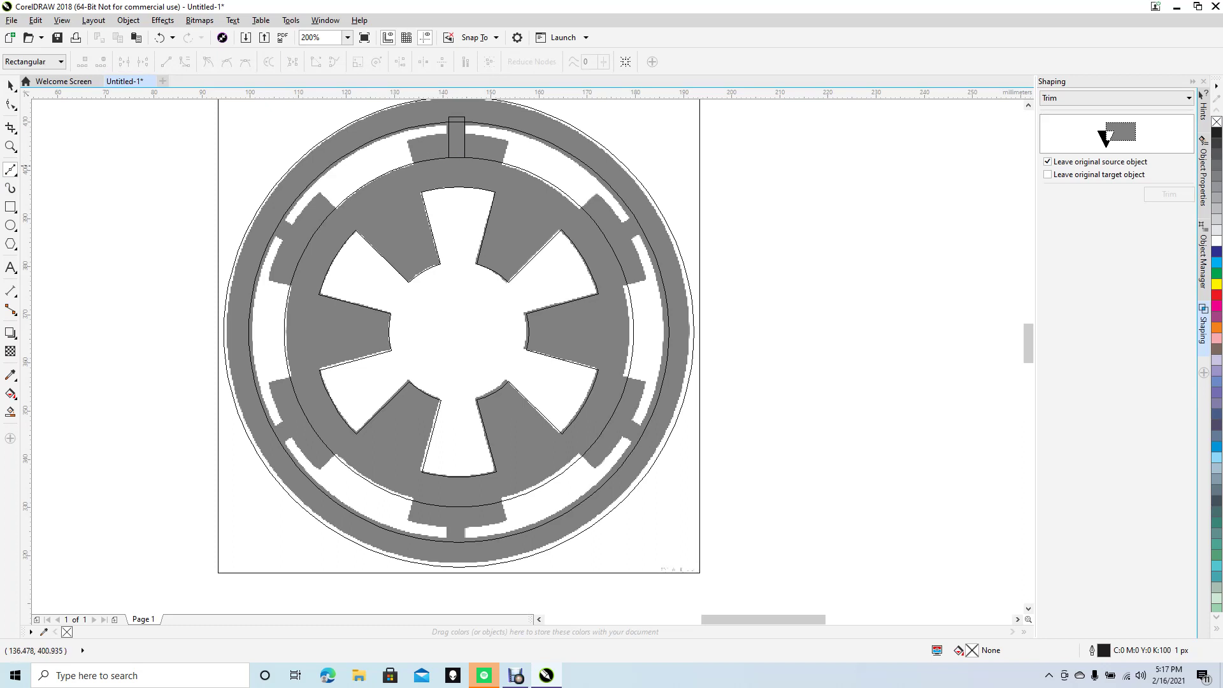
pyautogui.click(418, 172)
pyautogui.click(409, 140)
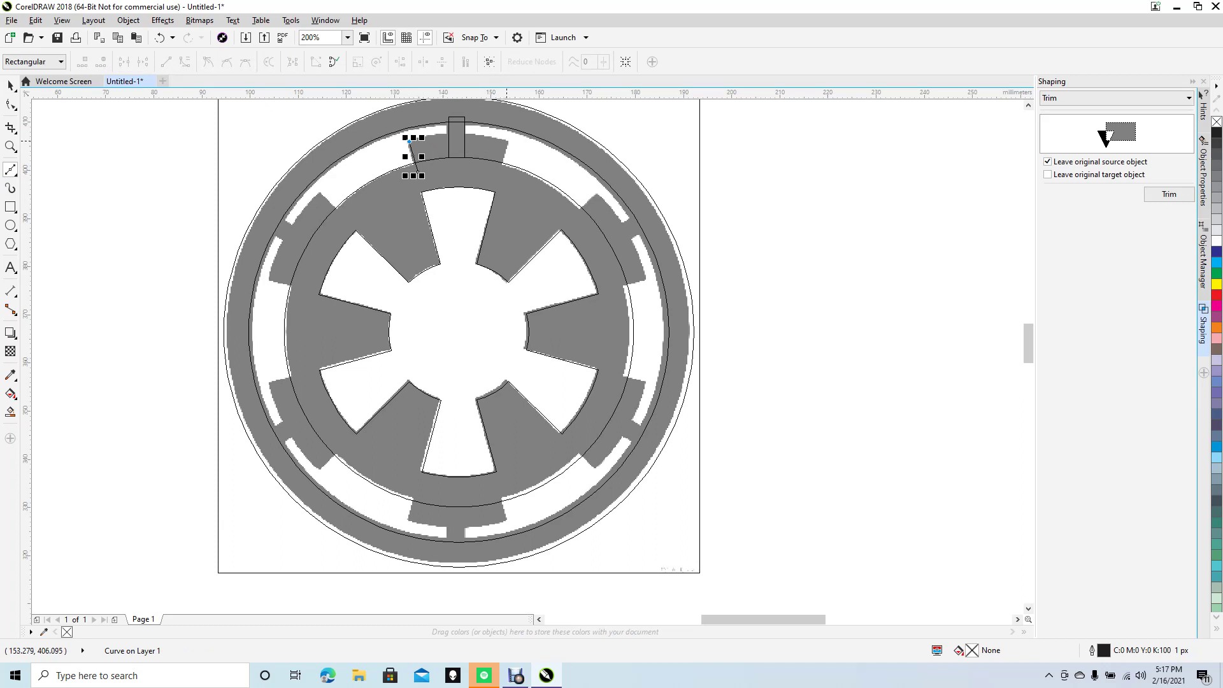
pyautogui.moveTo(508, 140); pyautogui.dragTo(575, 156)
pyautogui.doubleClick(507, 142)
pyautogui.click(498, 170)
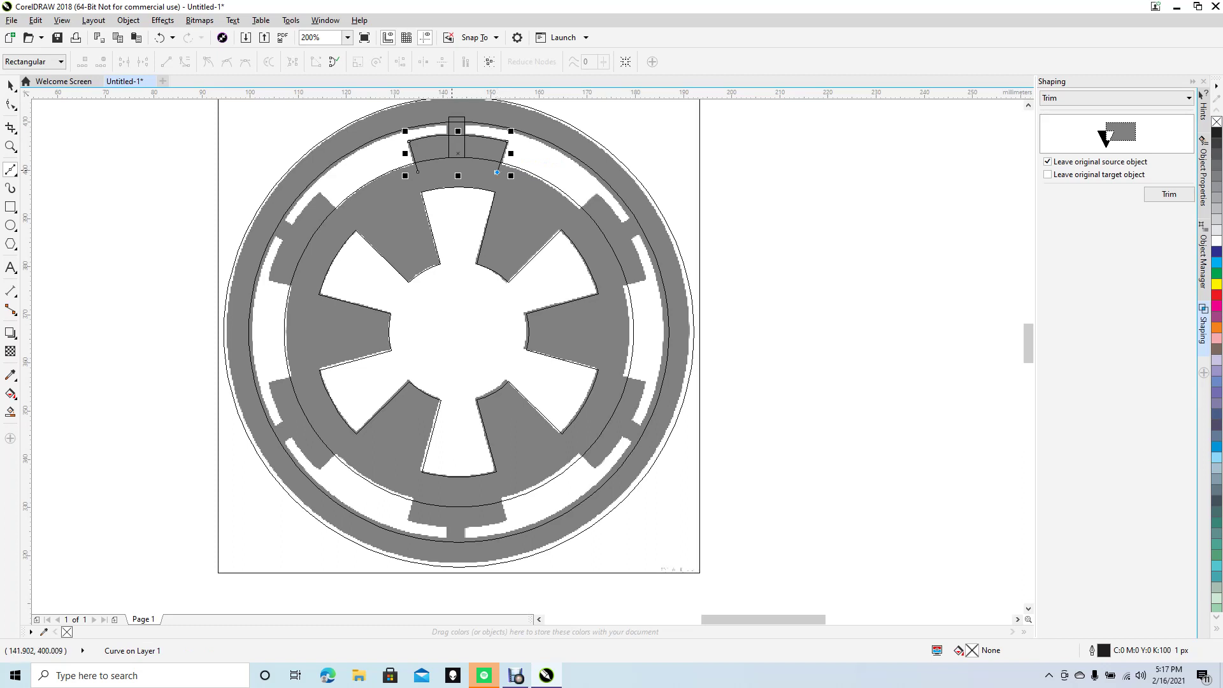
pyautogui.click(418, 172)
pyautogui.click(10, 84)
pyautogui.click(472, 127)
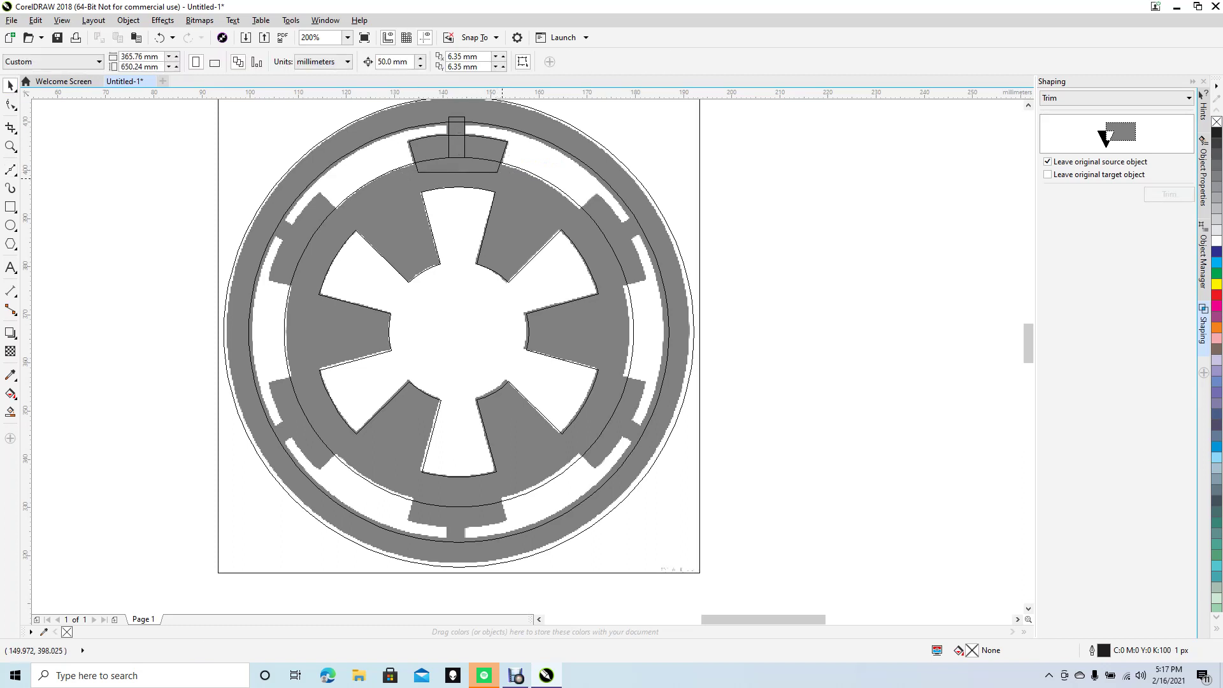
# Step: Weld the narrow tab rectangle to the top tooth outline without leaving the original objects
pyautogui.click(465, 127)
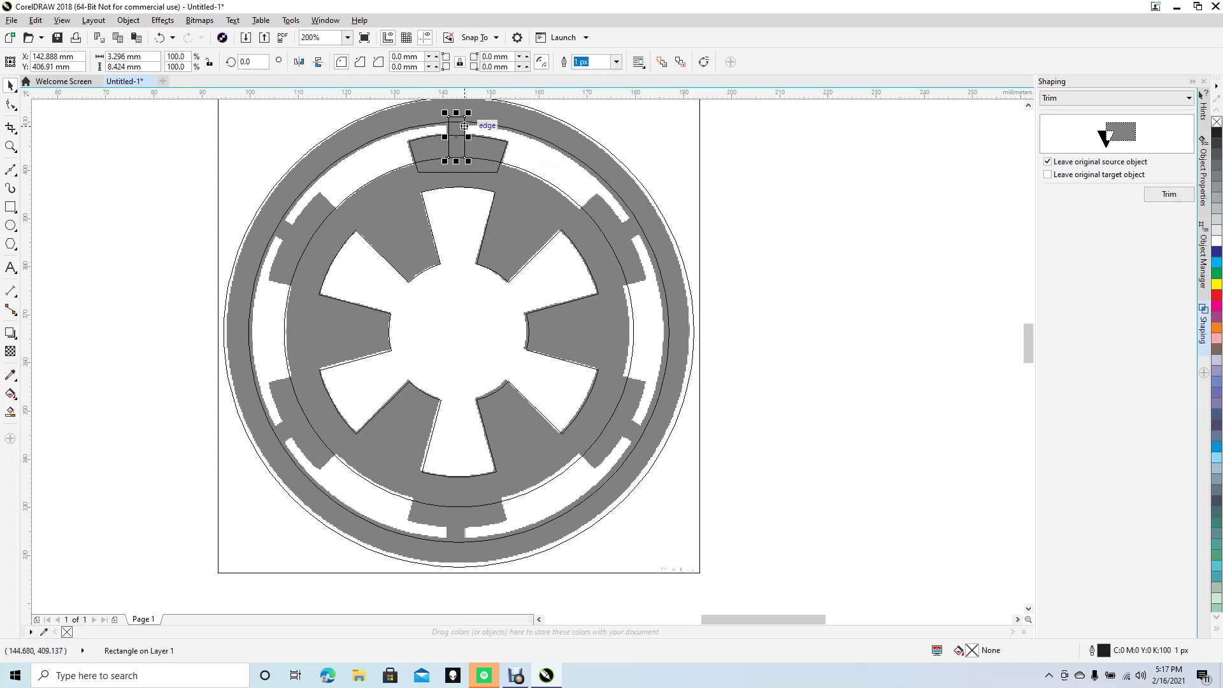
pyautogui.click(1115, 99)
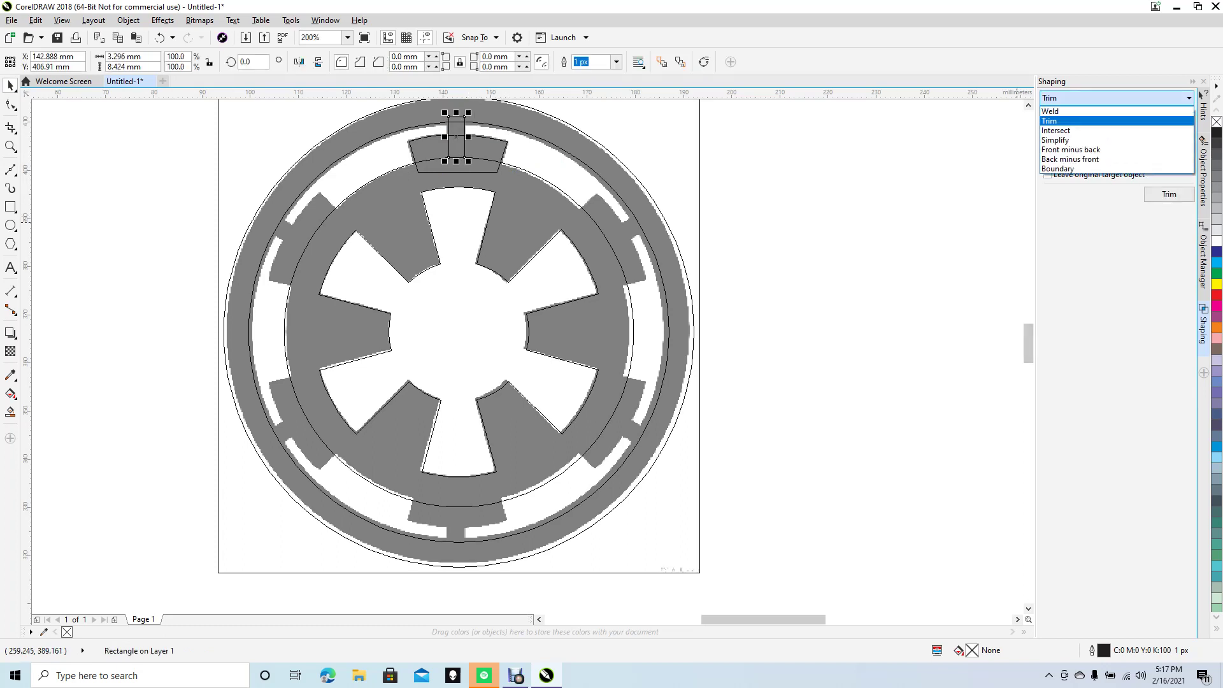
pyautogui.click(1115, 110)
pyautogui.click(1169, 194)
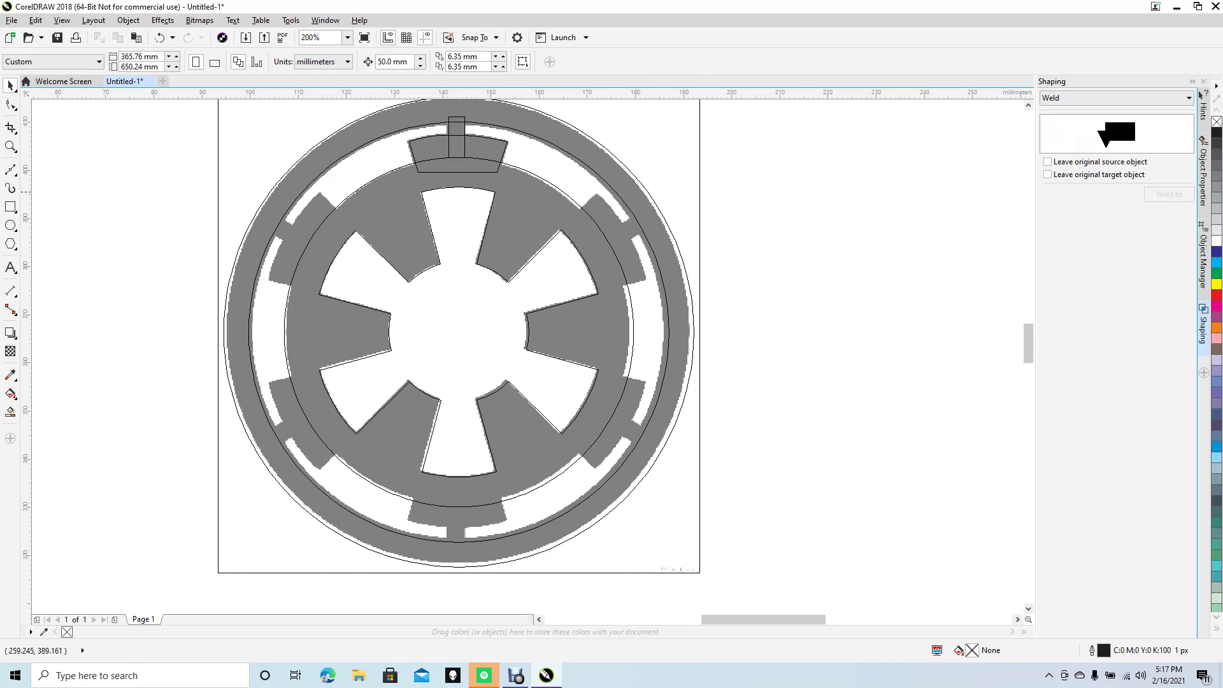
pyautogui.click(495, 149)
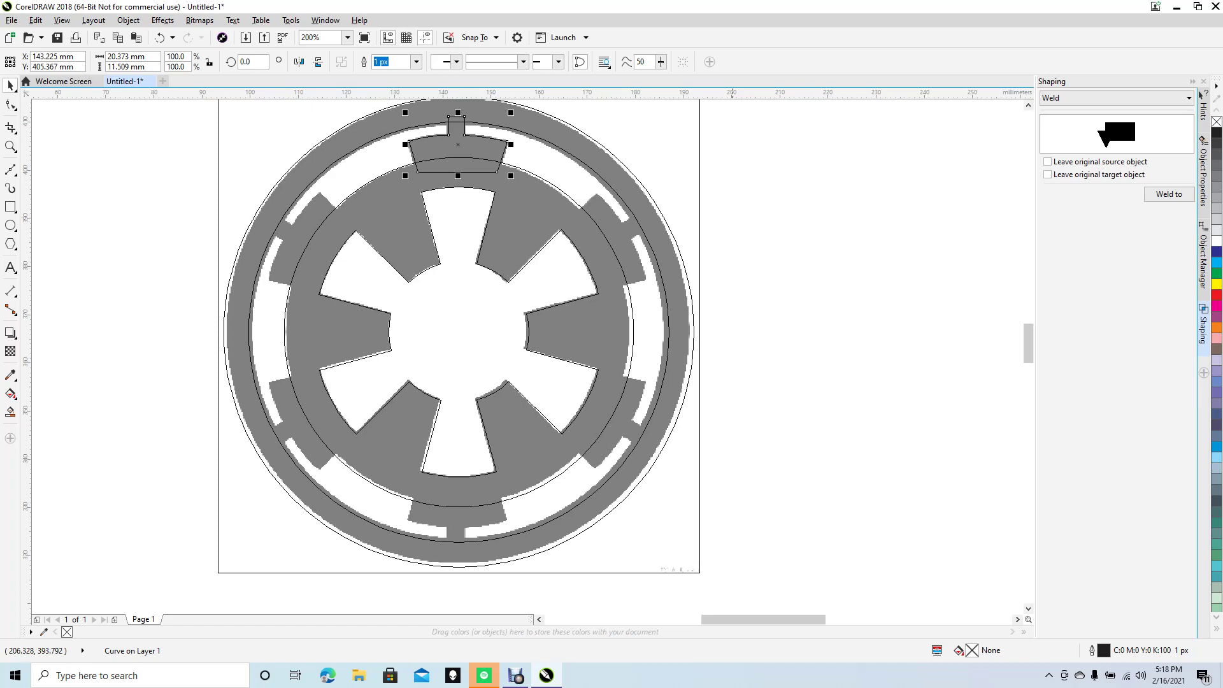
# Step: Set the welded tooth's rotation center to the emblem's center and make rotated copies at 60, 120, 180 and 240 degrees
pyautogui.click(464, 149)
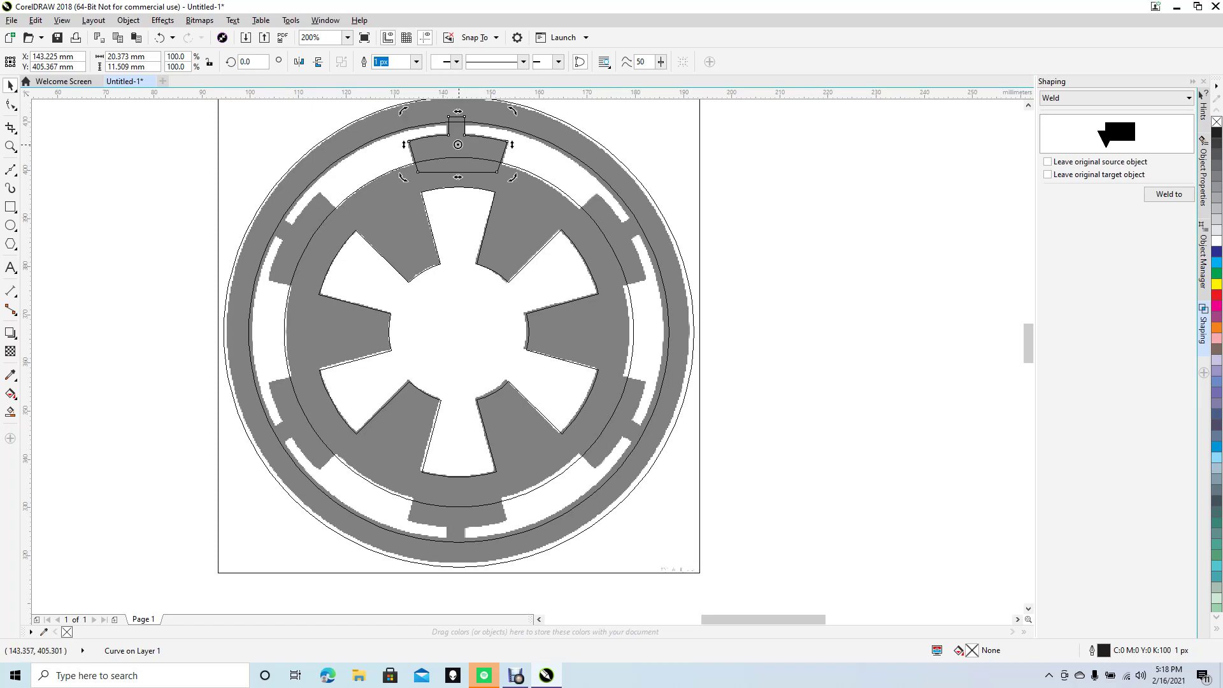
pyautogui.moveTo(458, 145); pyautogui.dragTo(459, 331)
pyautogui.moveTo(402, 113)
pyautogui.mouseDown()
pyautogui.moveTo(239, 270)
pyautogui.moveTo(313, 167)
pyautogui.moveTo(242, 248)
pyautogui.moveTo(119, 310)
pyautogui.mouseUp()
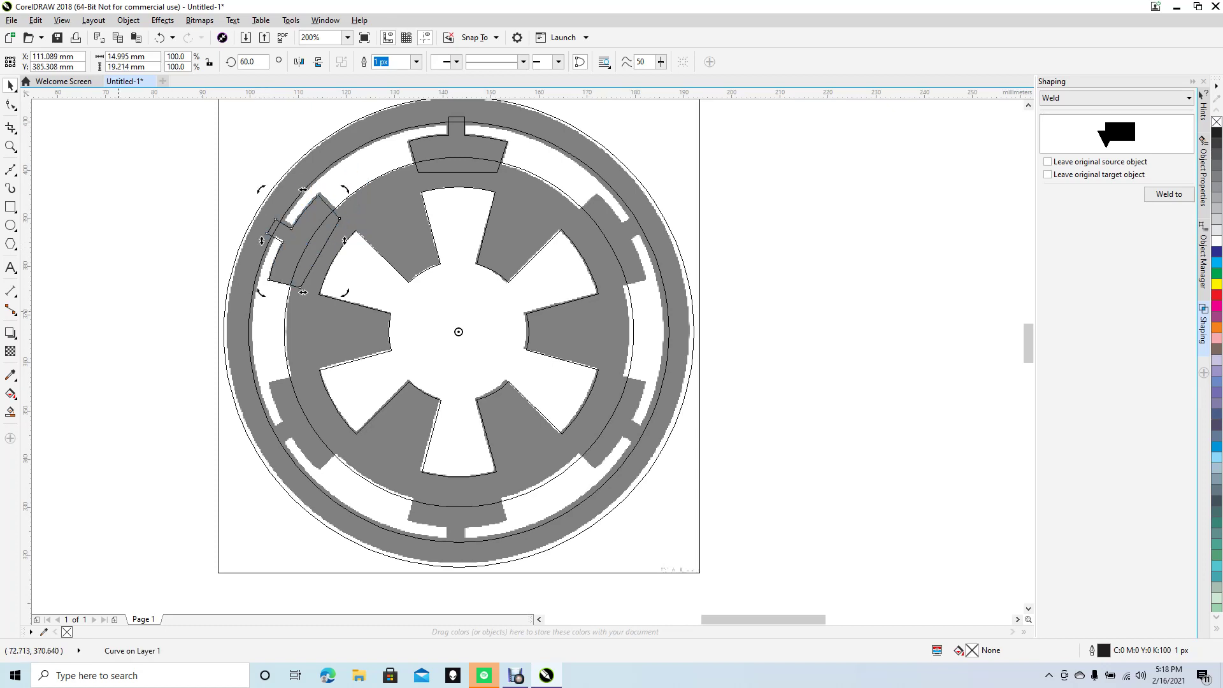
pyautogui.moveTo(258, 188); pyautogui.dragTo(173, 393)
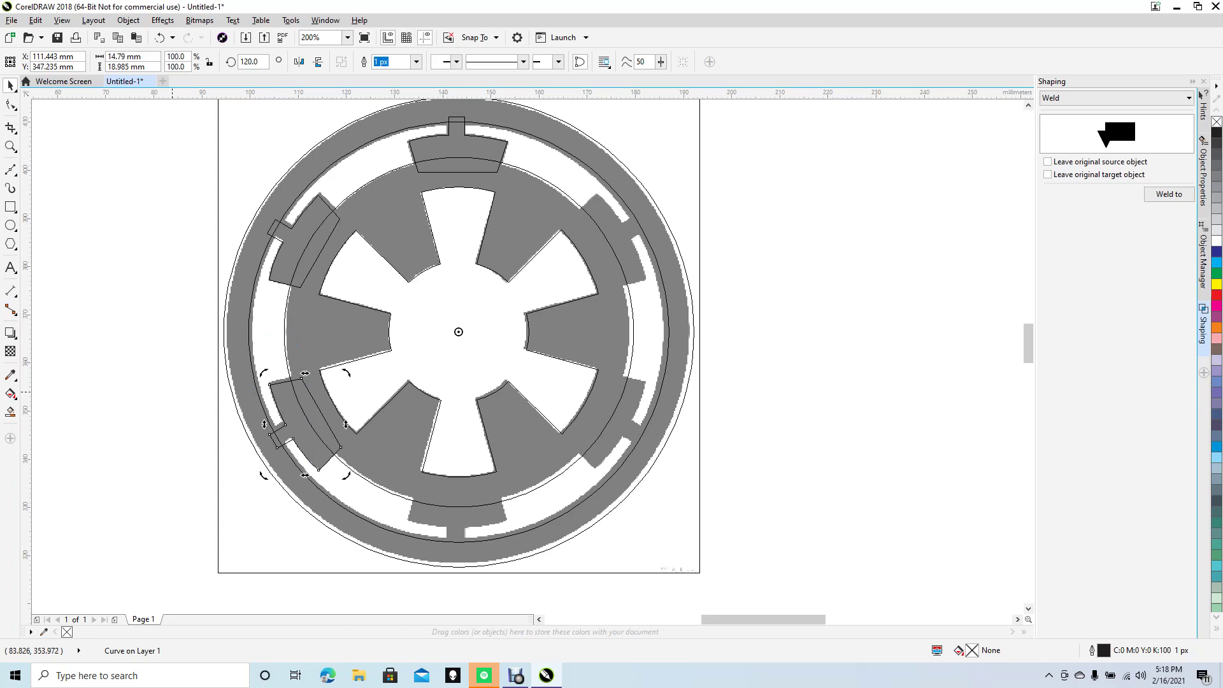
pyautogui.moveTo(261, 373); pyautogui.dragTo(385, 505)
pyautogui.rightClick(385, 505)
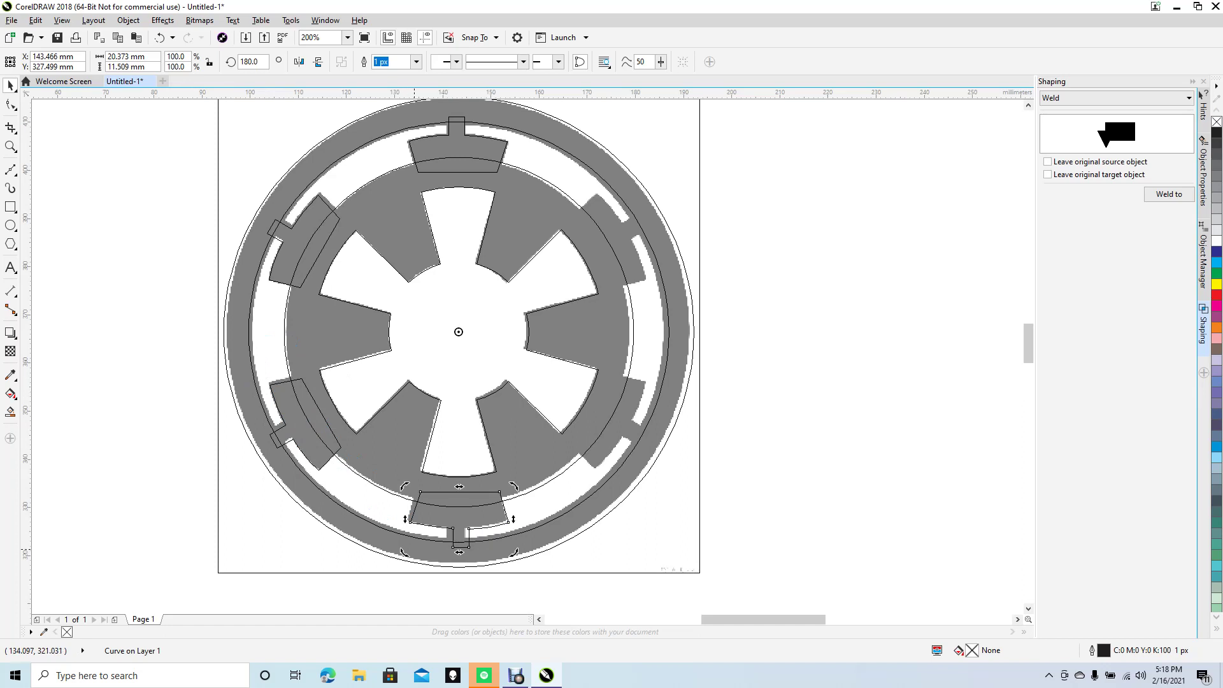
pyautogui.moveTo(402, 553); pyautogui.dragTo(595, 464)
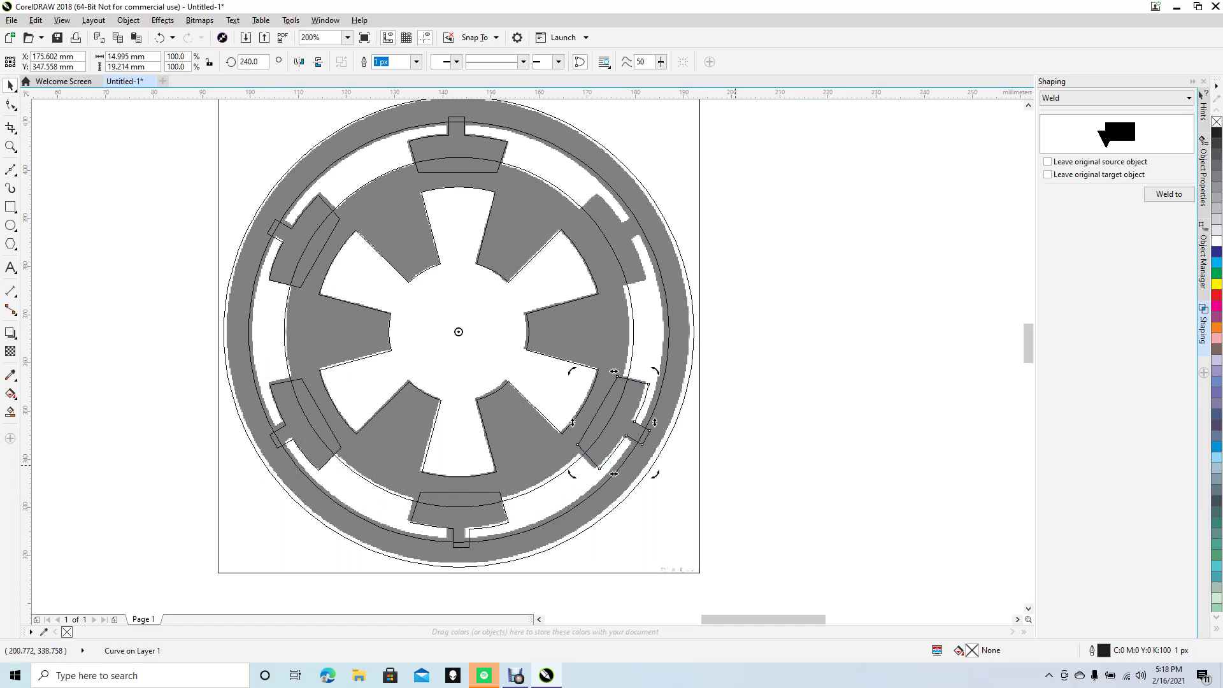
pyautogui.moveTo(573, 476); pyautogui.dragTo(707, 334)
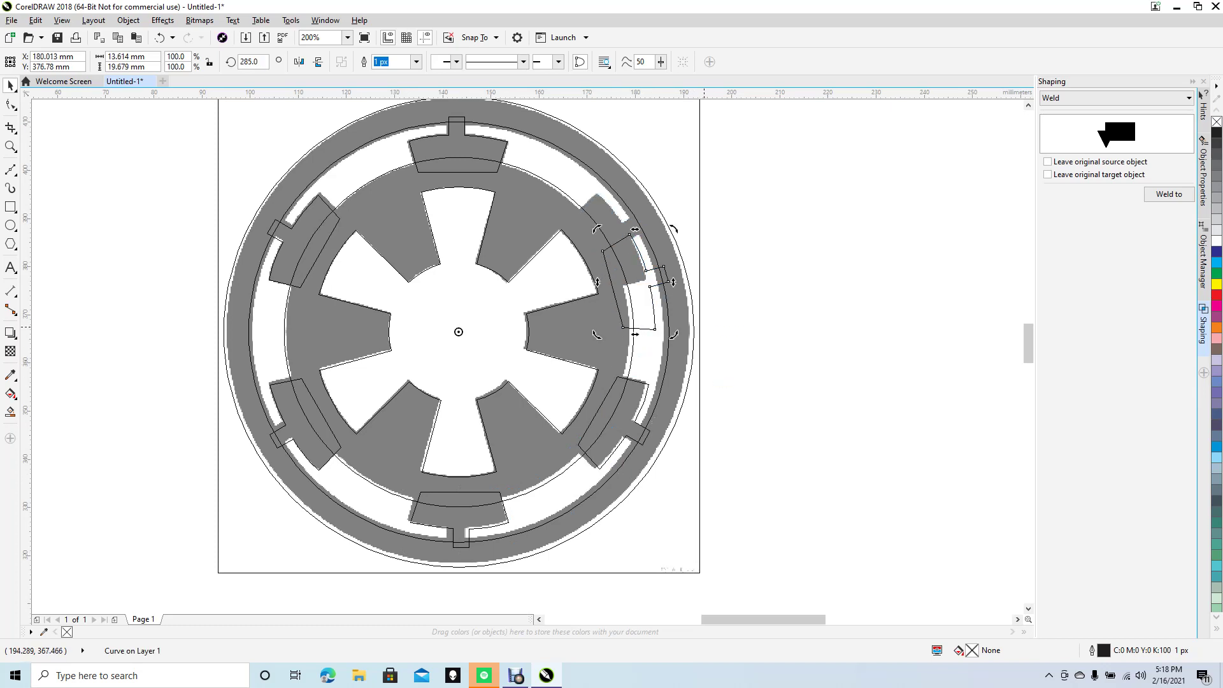
pyautogui.click(775, 342)
pyautogui.hotkey('ctrl', 'z')
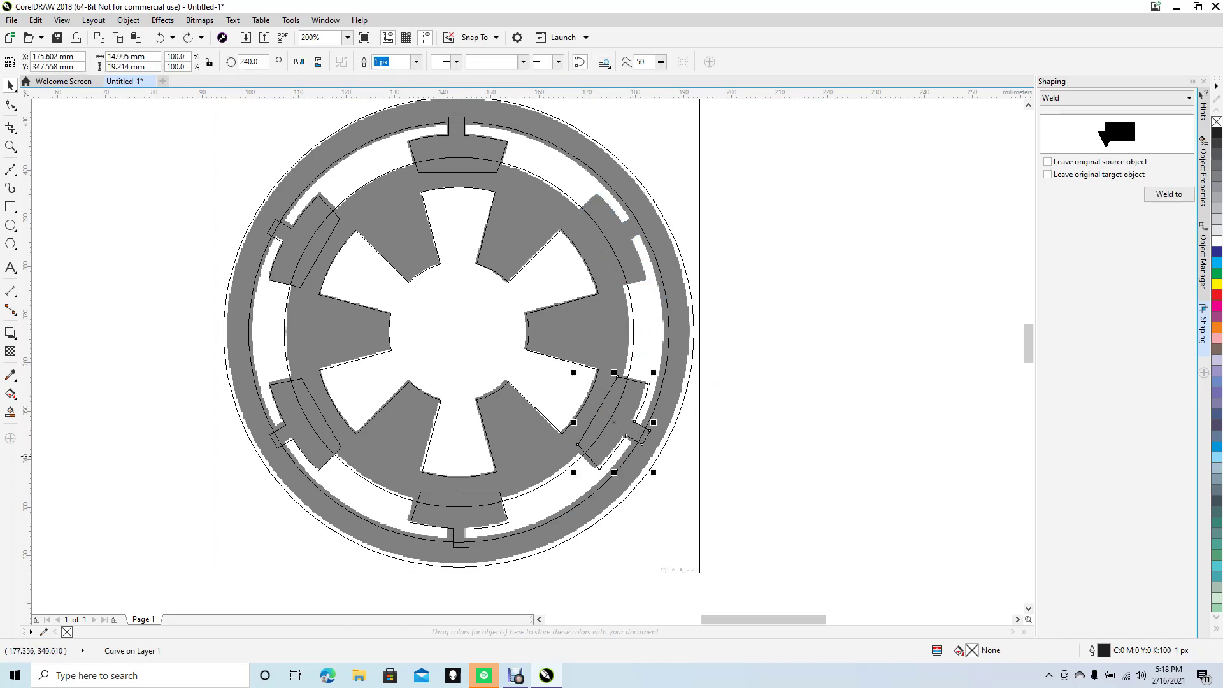
# Step: Add the last tooth copy at 300 degrees around the emblem's center
pyautogui.click(609, 459)
pyautogui.moveTo(575, 473); pyautogui.dragTo(634, 297)
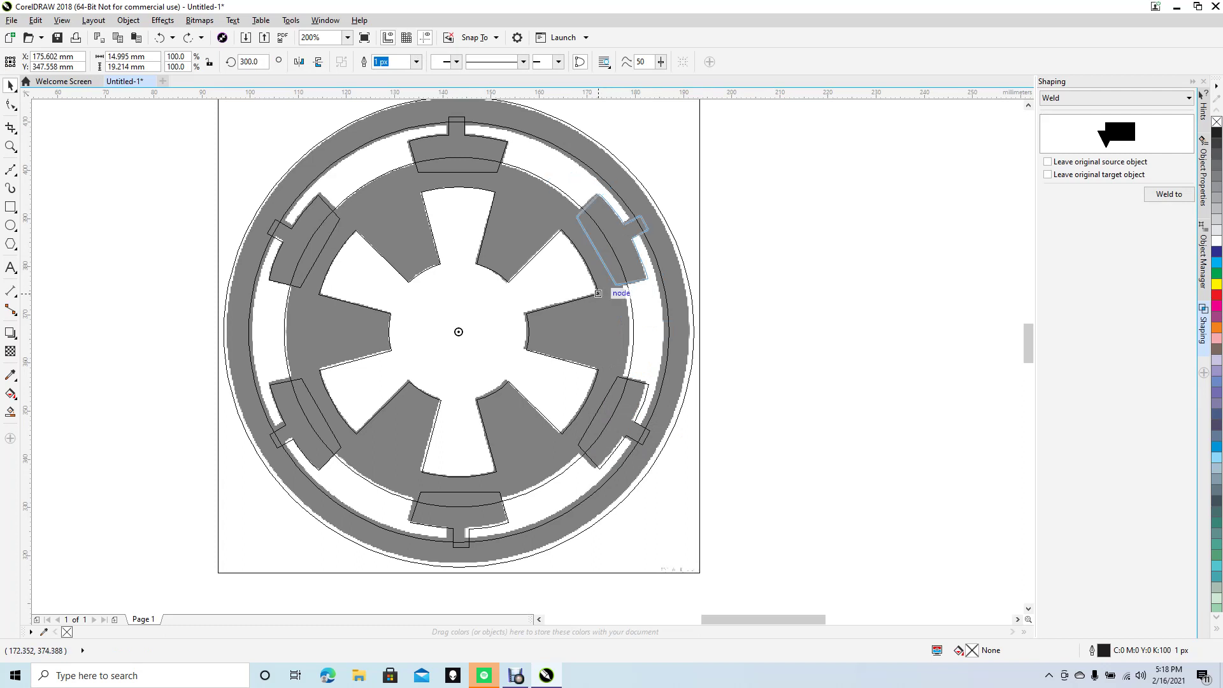
pyautogui.press('Escape')
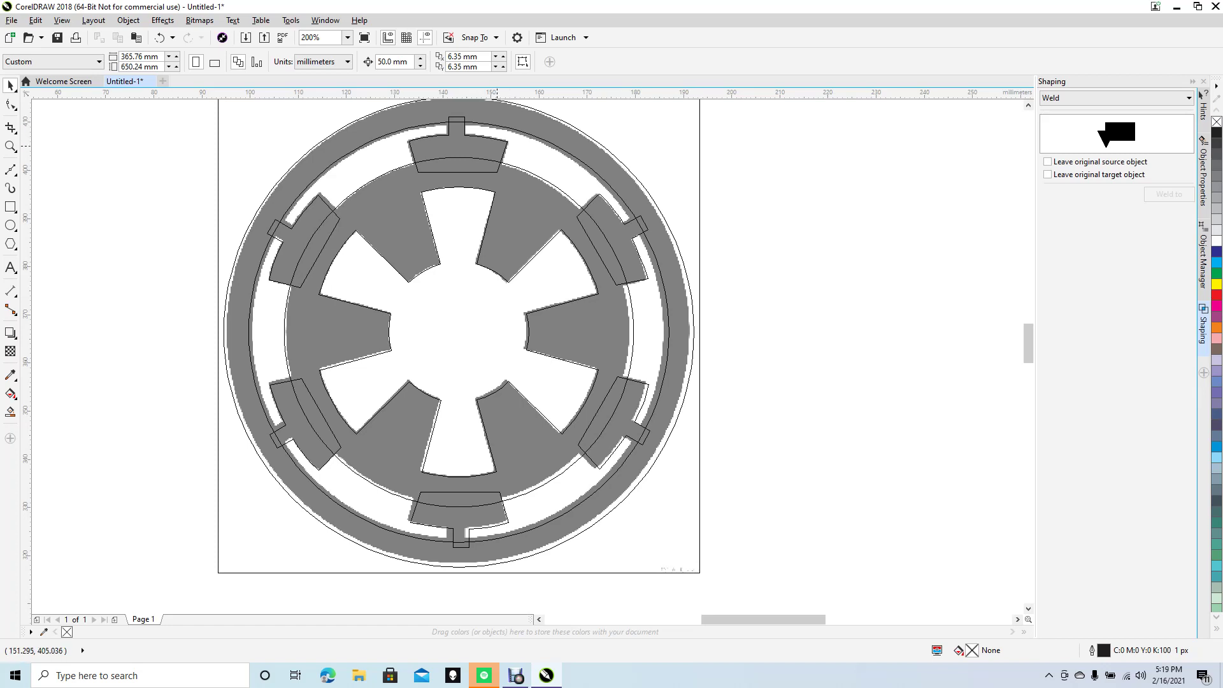
# Step: Select all six tooth shapes around the emblem and weld them to the spoke ring
pyautogui.click(493, 170)
pyautogui.click(626, 250)
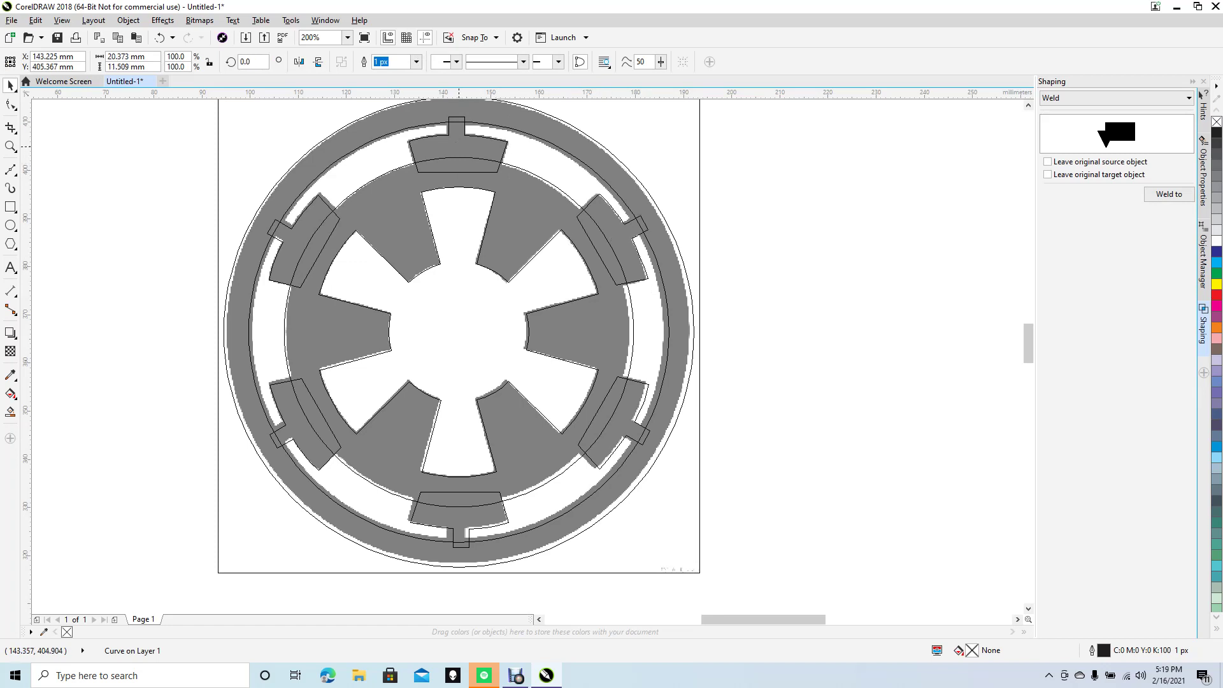
pyautogui.keyDown('shift'); pyautogui.click(459, 148); pyautogui.keyUp('shift')
pyautogui.keyDown('shift'); pyautogui.click(627, 394); pyautogui.keyUp('shift')
pyautogui.keyDown('shift'); pyautogui.click(473, 511); pyautogui.keyUp('shift')
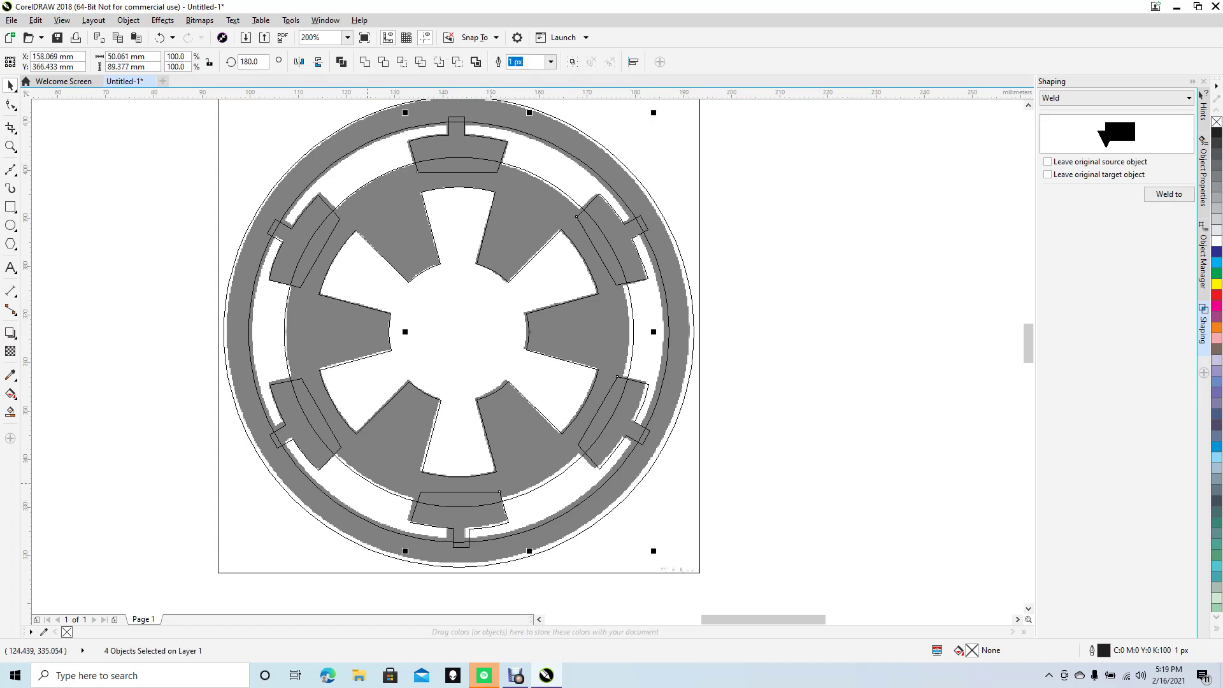
pyautogui.keyDown('shift'); pyautogui.click(280, 283); pyautogui.keyUp('shift')
pyautogui.keyDown('shift'); pyautogui.click(284, 283); pyautogui.keyUp('shift')
pyautogui.click(1169, 193)
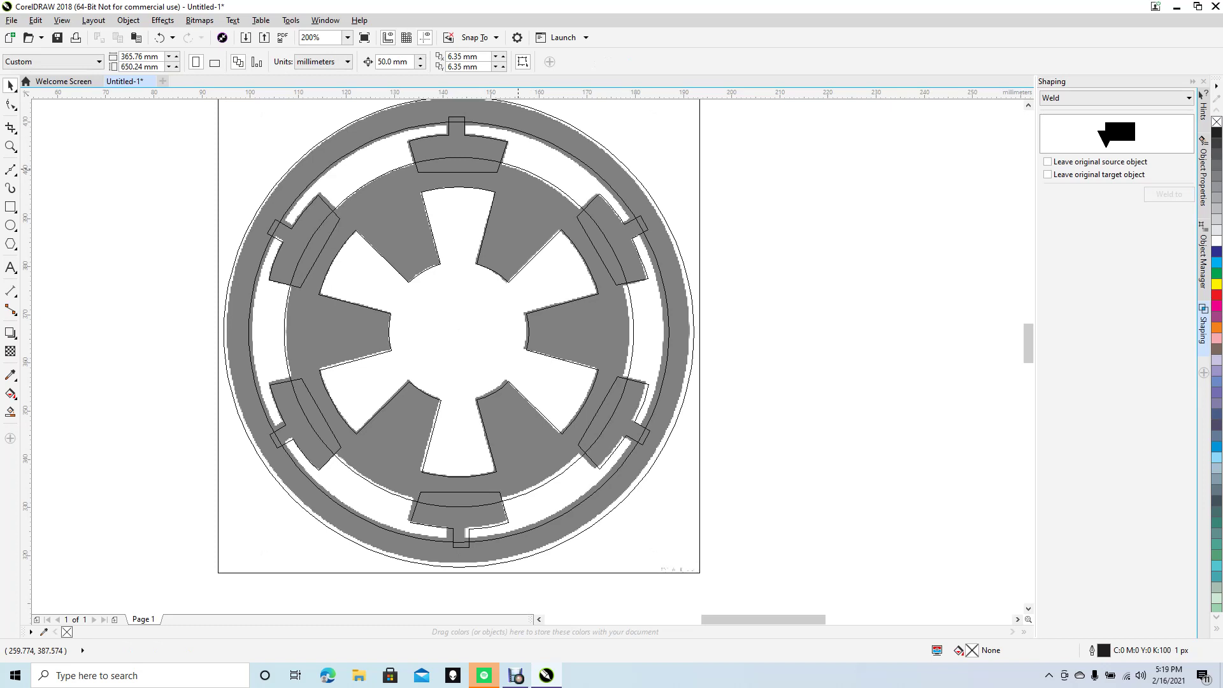
pyautogui.click(525, 177)
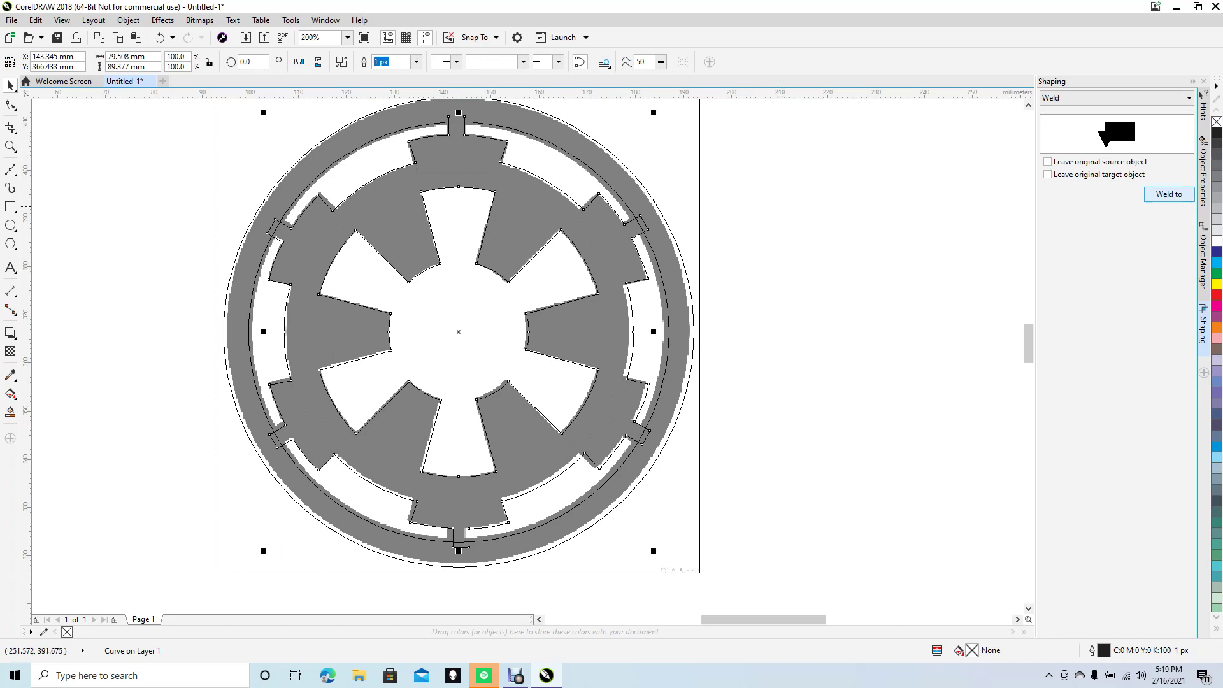
# Step: Weld the toothed spoke ring to the outer ring so the emblem is a single curve
pyautogui.press('Escape')
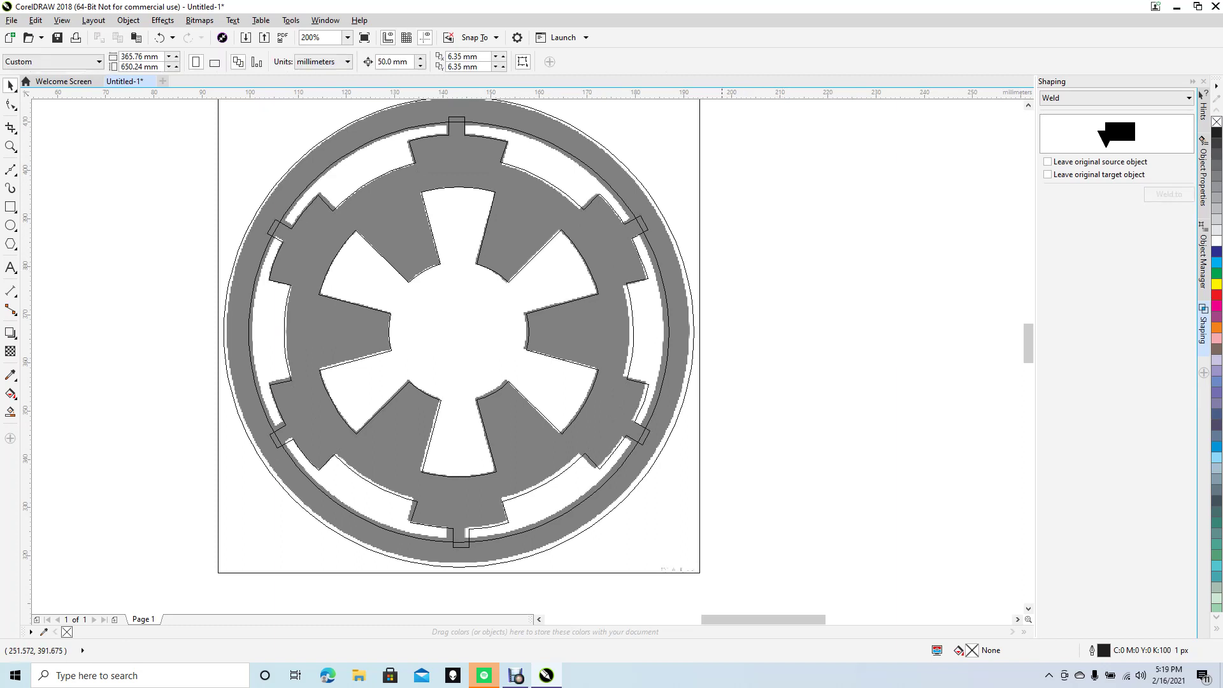
pyautogui.click(562, 130)
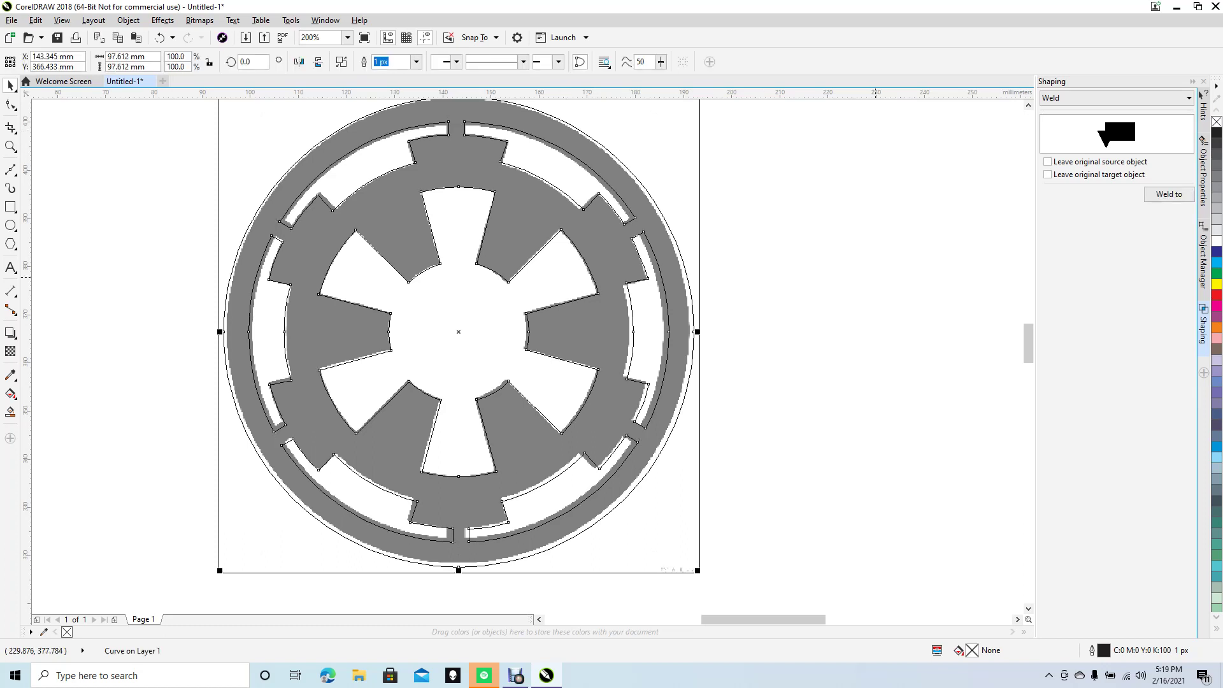
pyautogui.press('Escape')
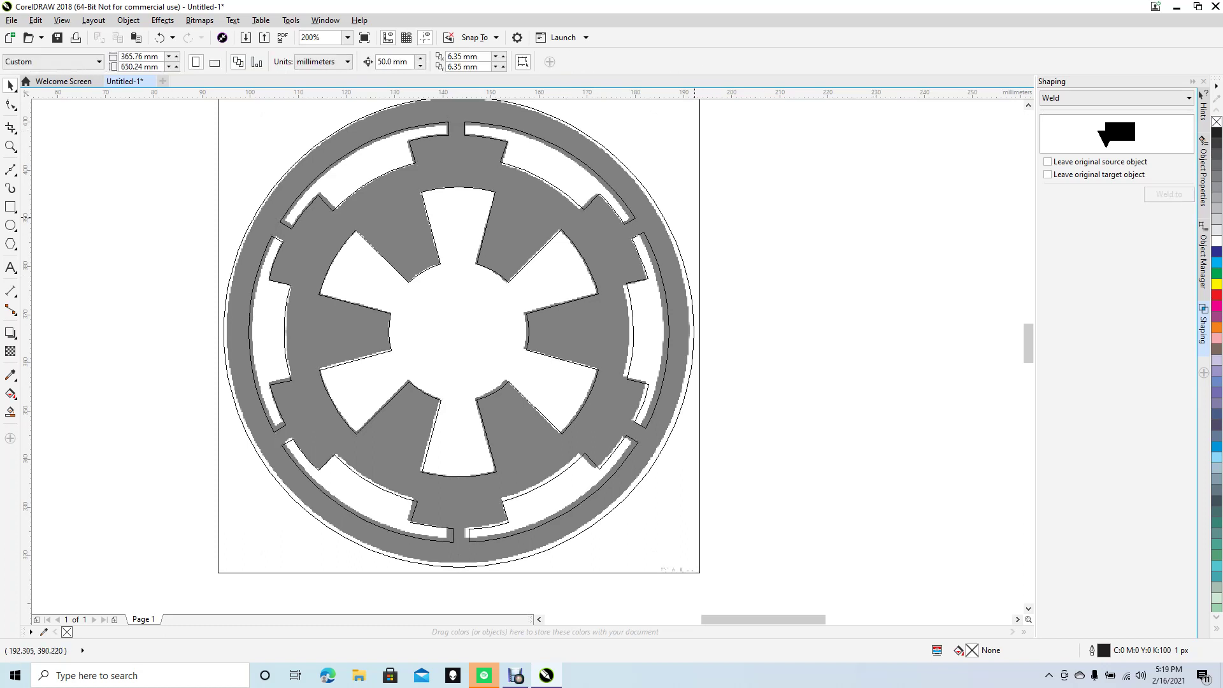
# Step: Unlock the source bitmap DV1O02.png behind the vector emblem and delete it
pyautogui.rightClick(694, 219)
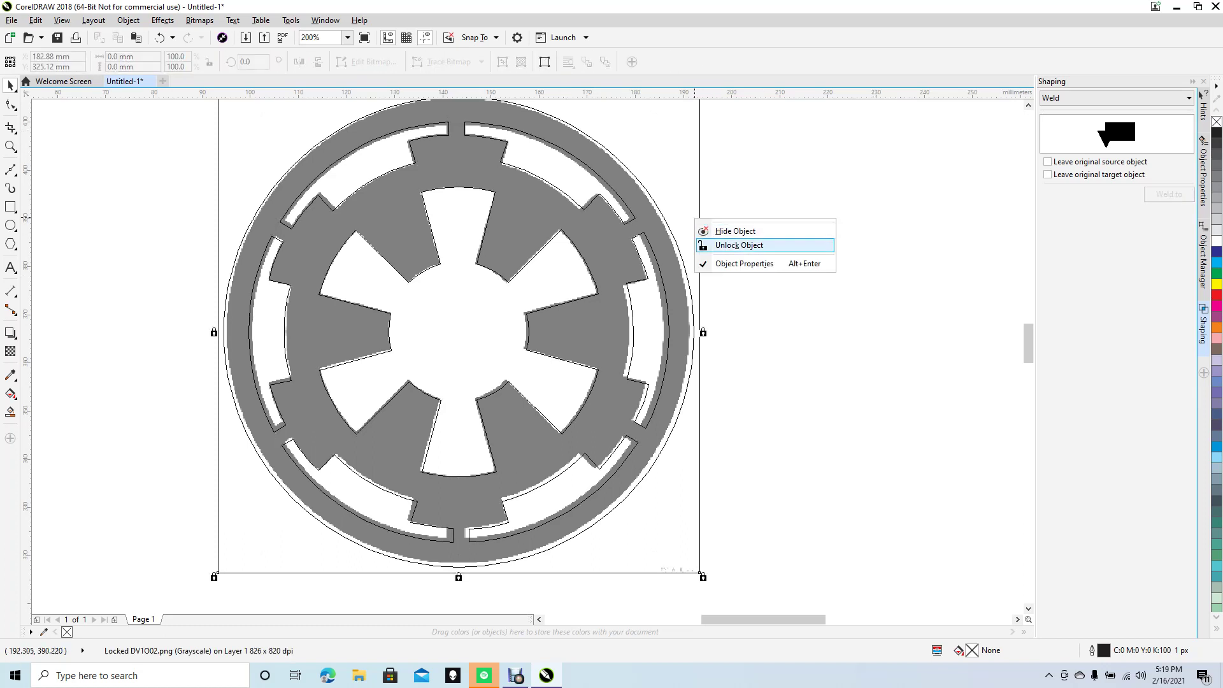
pyautogui.click(739, 246)
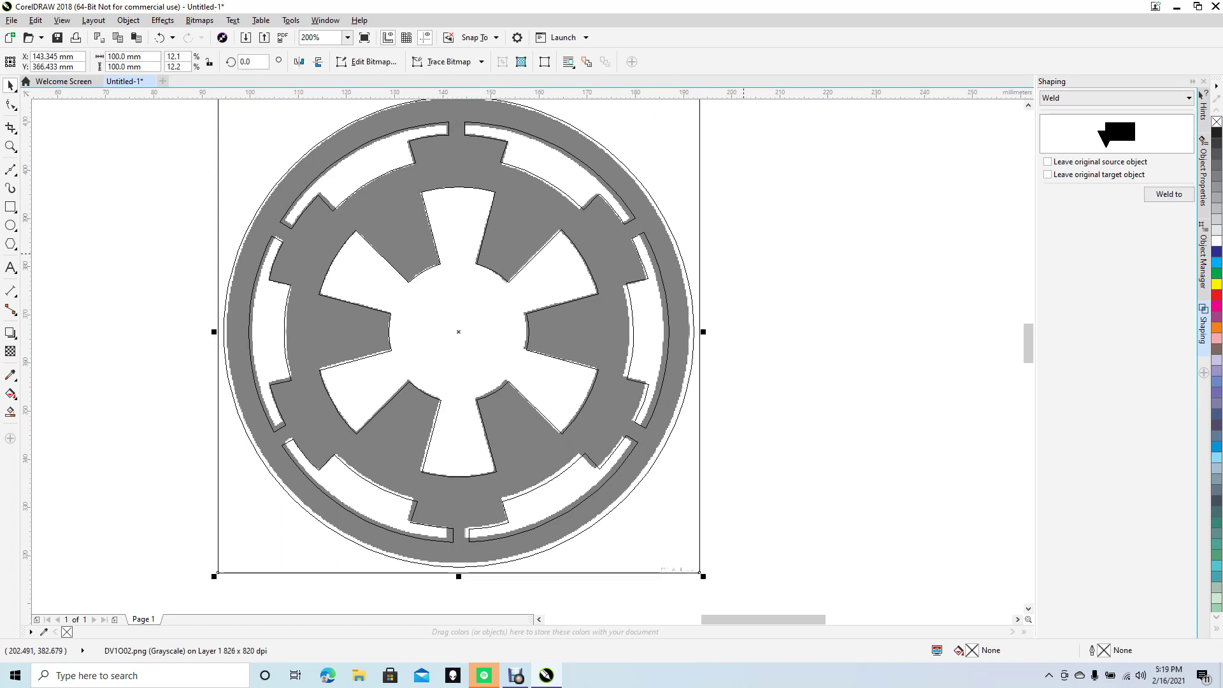
pyautogui.press('Delete')
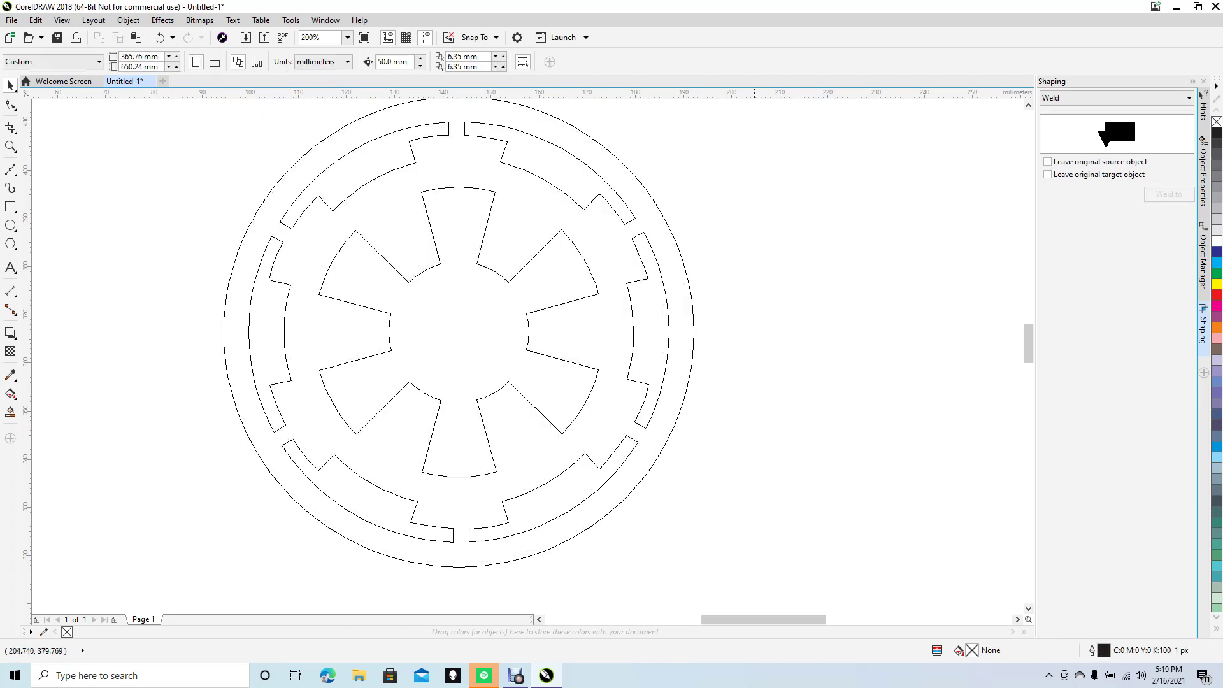
# Step: Fill the finished emblem curve with black and remove its outline
pyautogui.scroll(-1, 755, 267)
pyautogui.moveTo(711, 415); pyautogui.dragTo(774, 461)
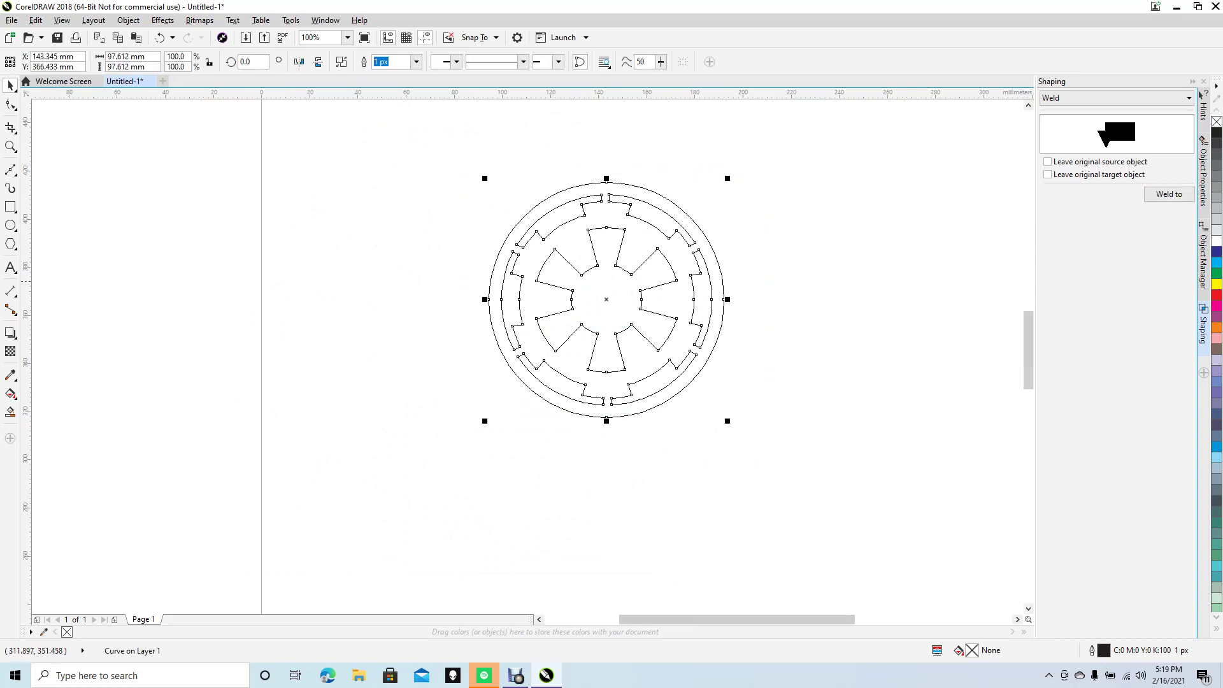
pyautogui.click(1217, 132)
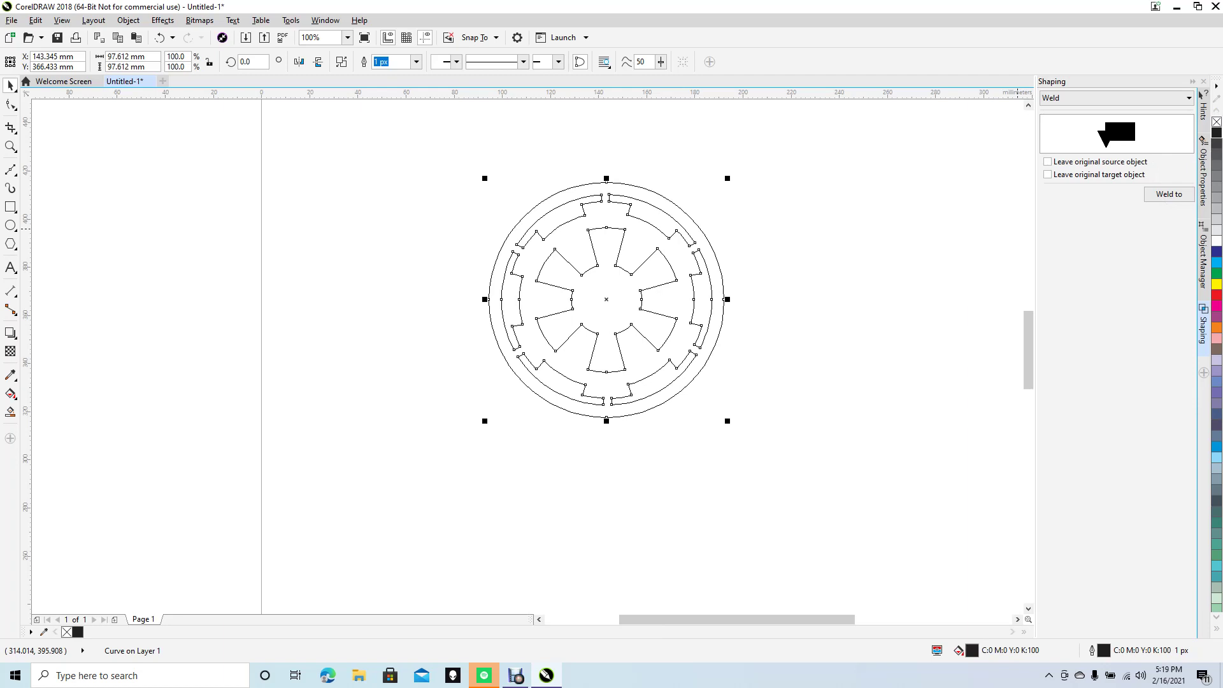
pyautogui.rightClick(1216, 121)
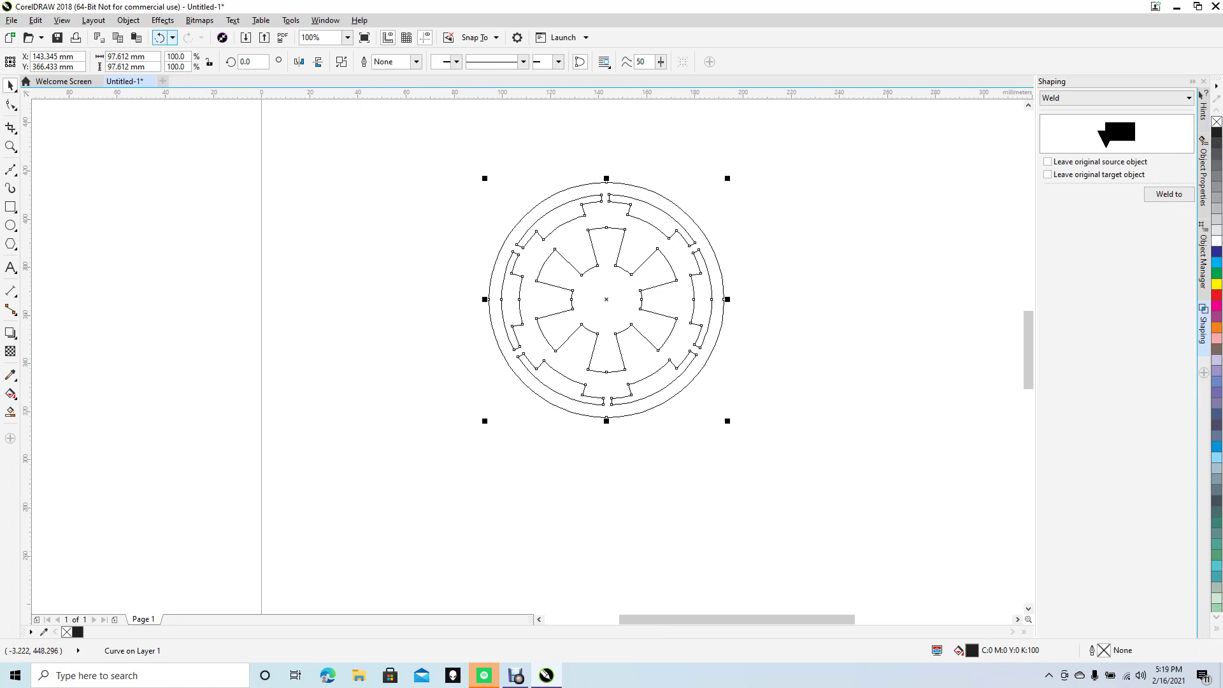
# Step: Change the display mode from Wireframe to Normal and deselect the emblem
pyautogui.click(62, 21)
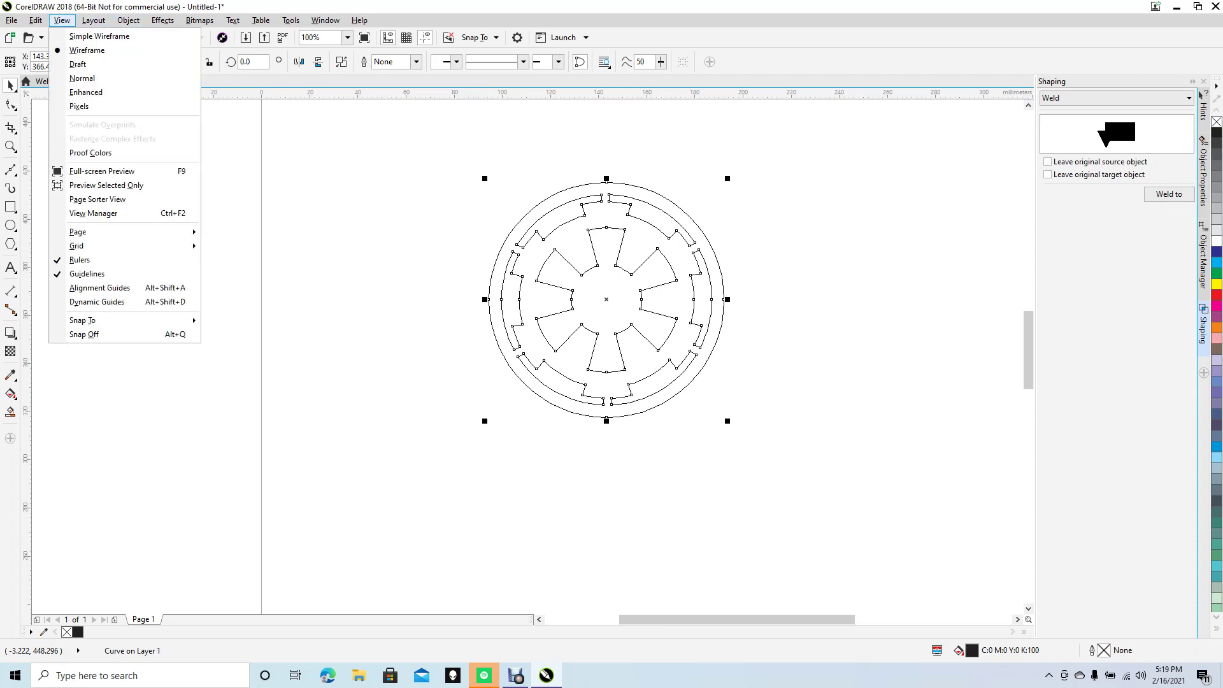
pyautogui.click(82, 78)
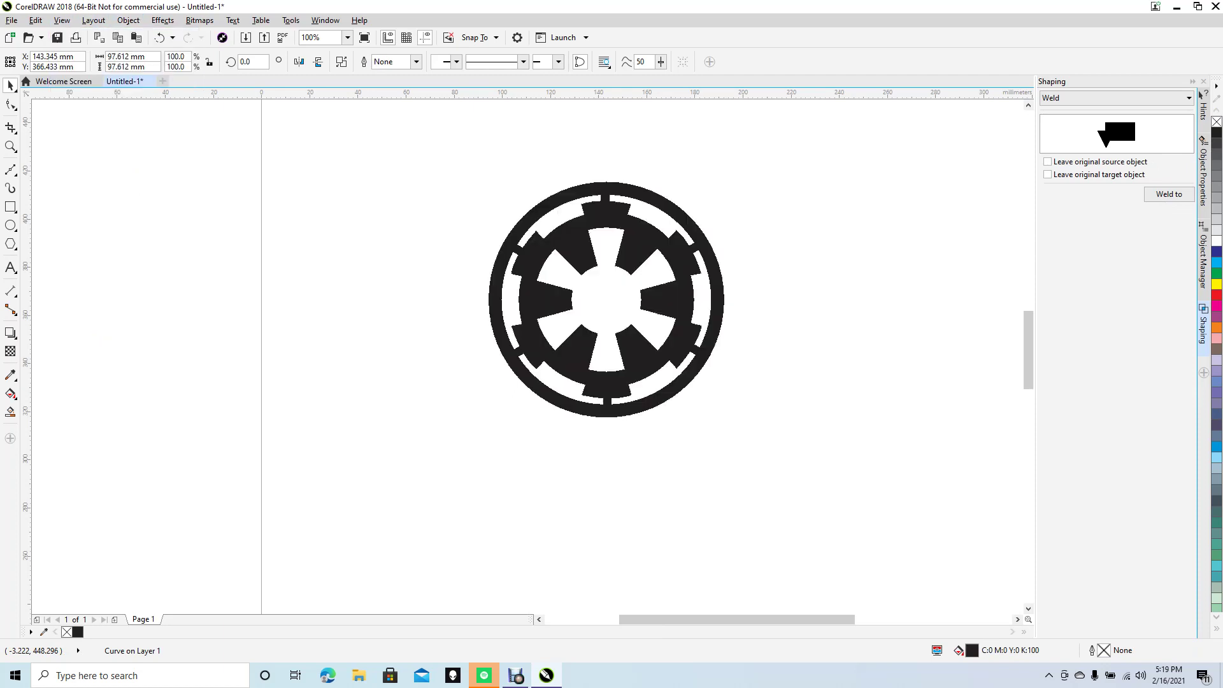
pyautogui.click(334, 233)
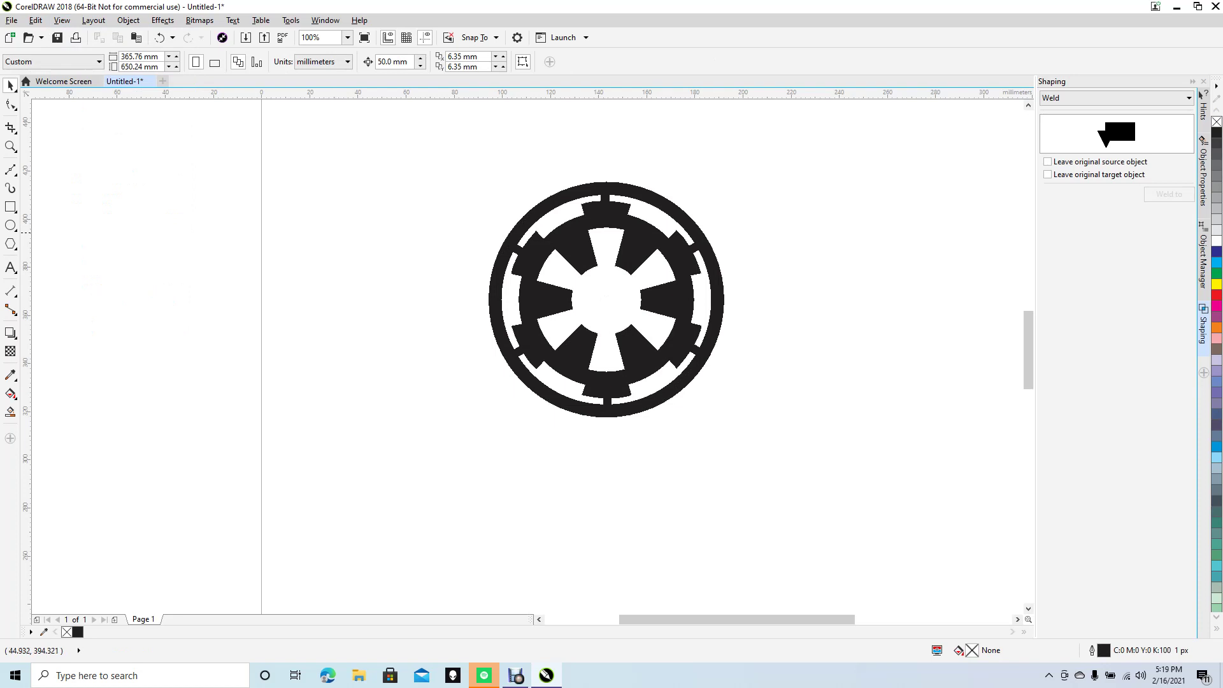